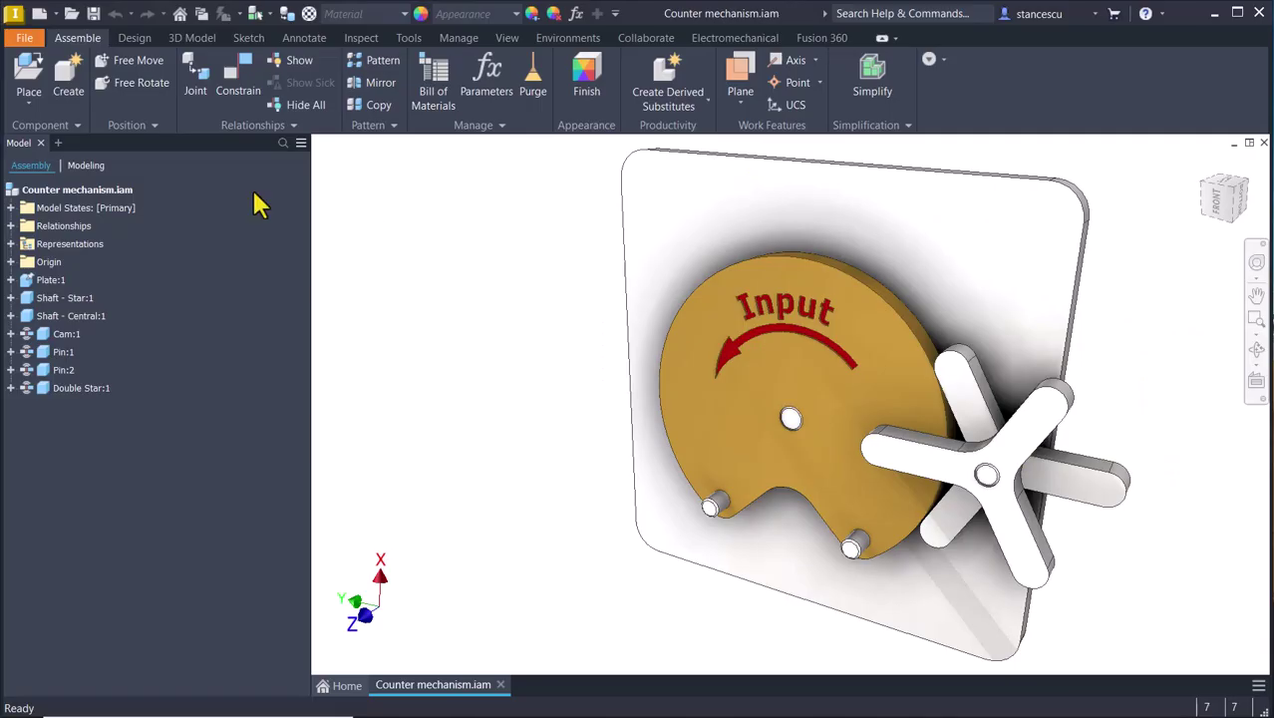
Create a Standard (mm).iam assembly and place Plate.ipt grounded at the origin as Plate:1.
left_click(36, 14)
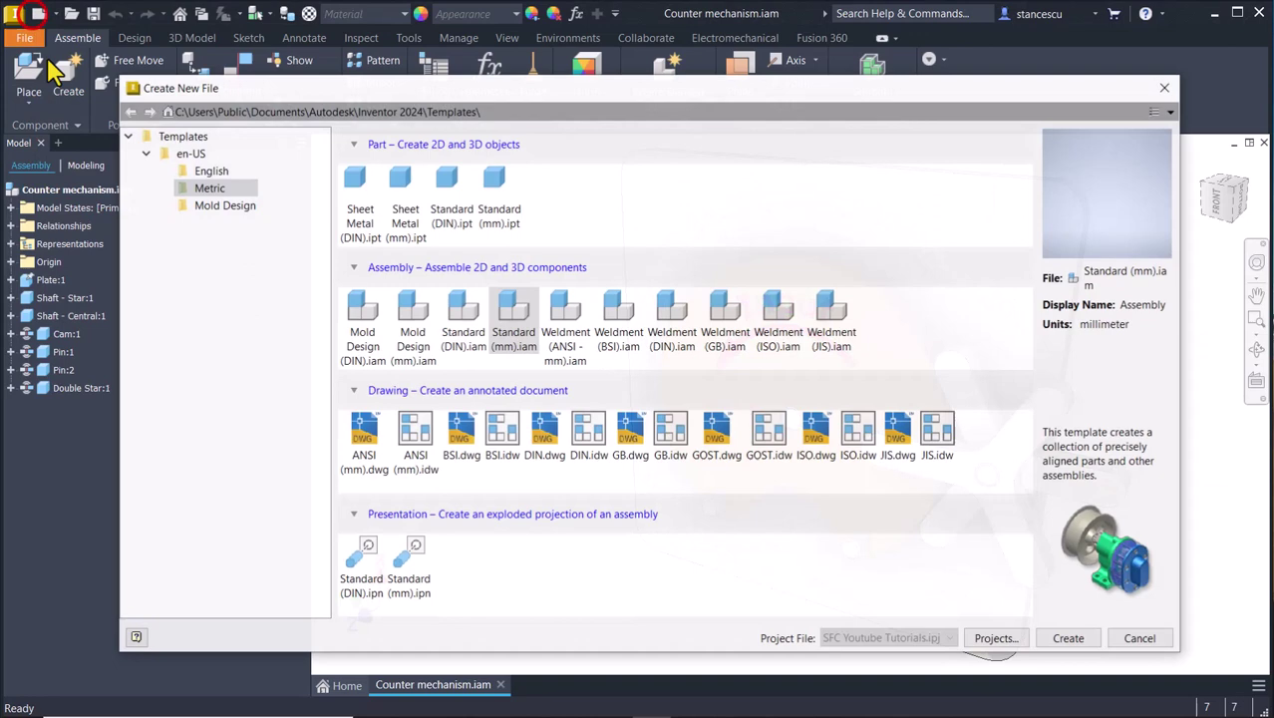
double_click(506, 317)
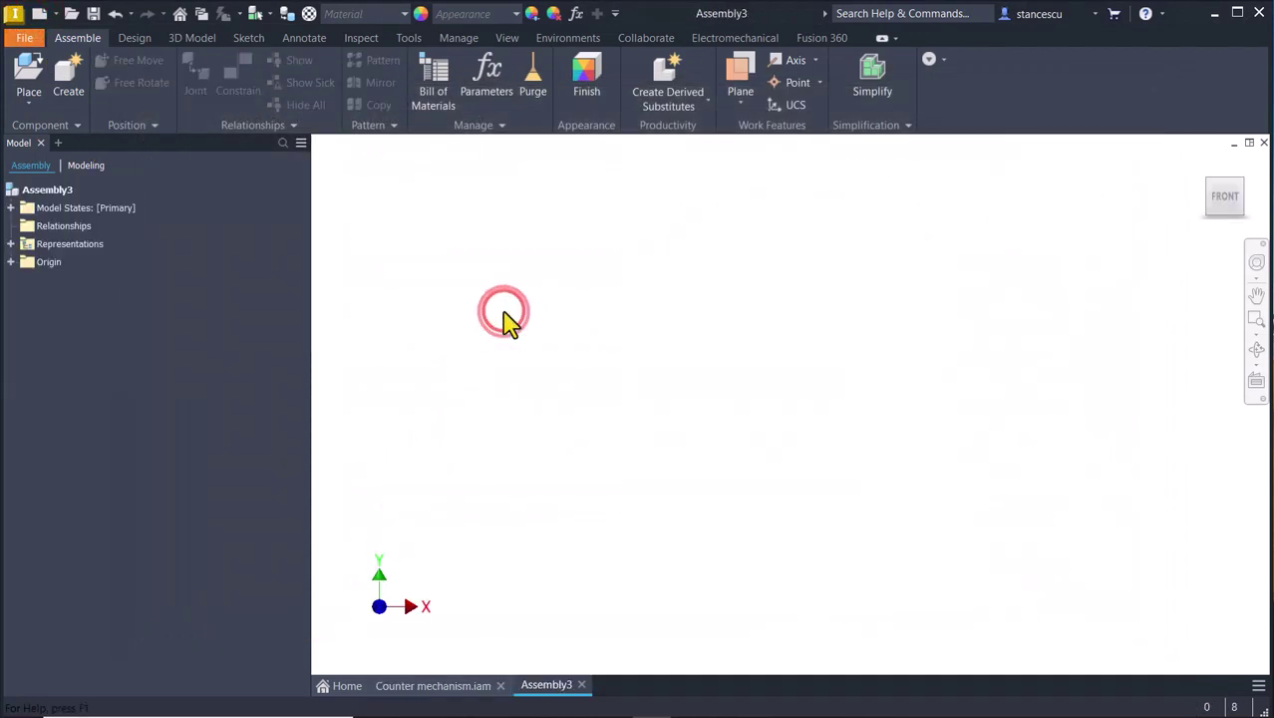
left_click(38, 78)
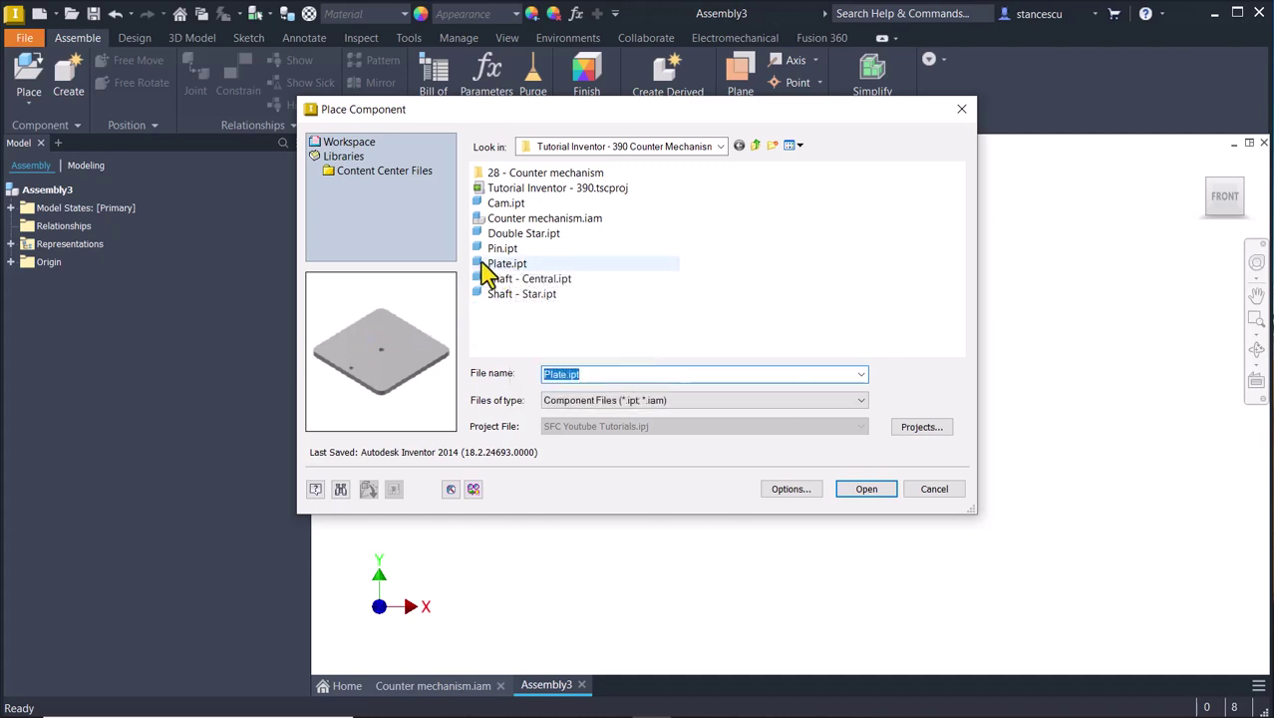
left_click(484, 264)
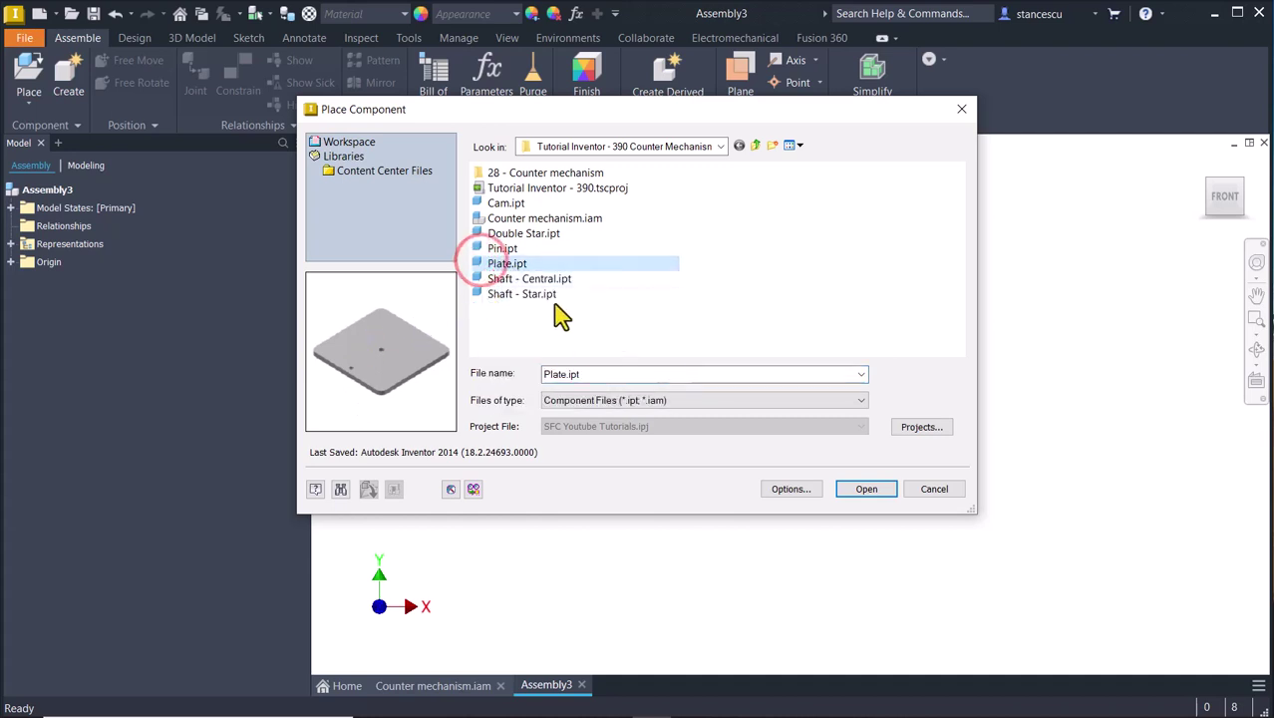
double_click(478, 265)
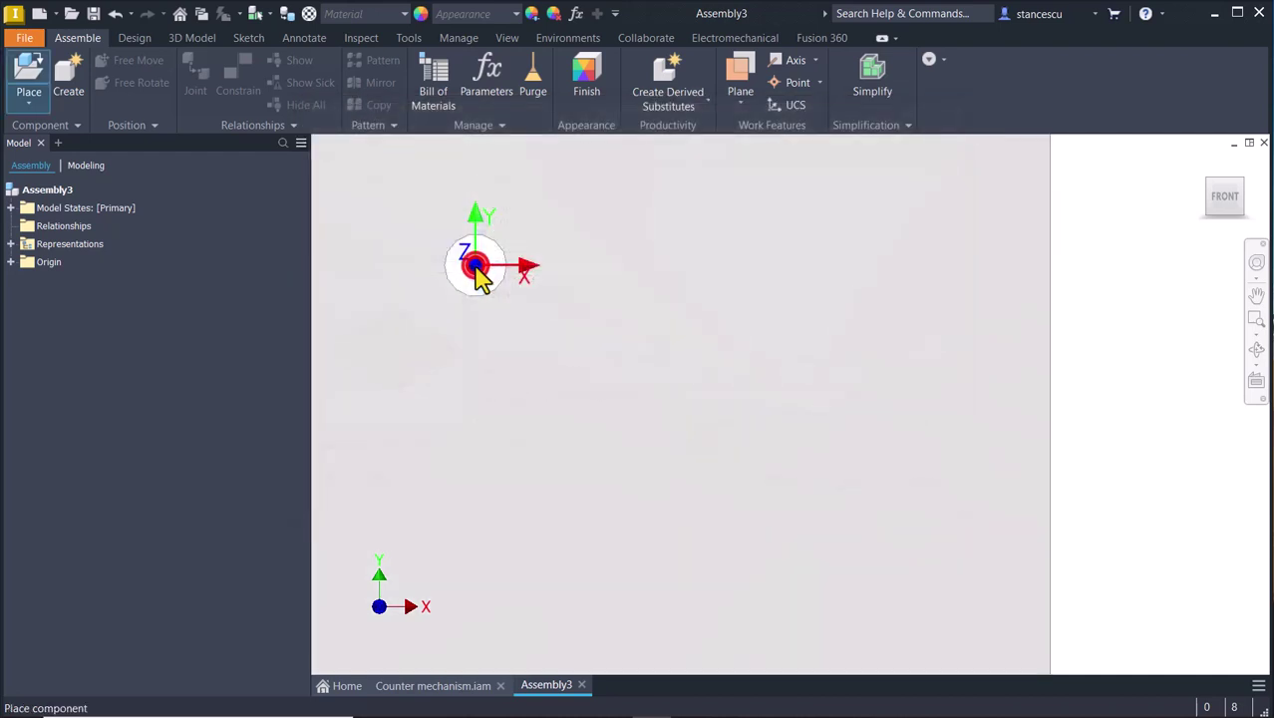
right_click(635, 340)
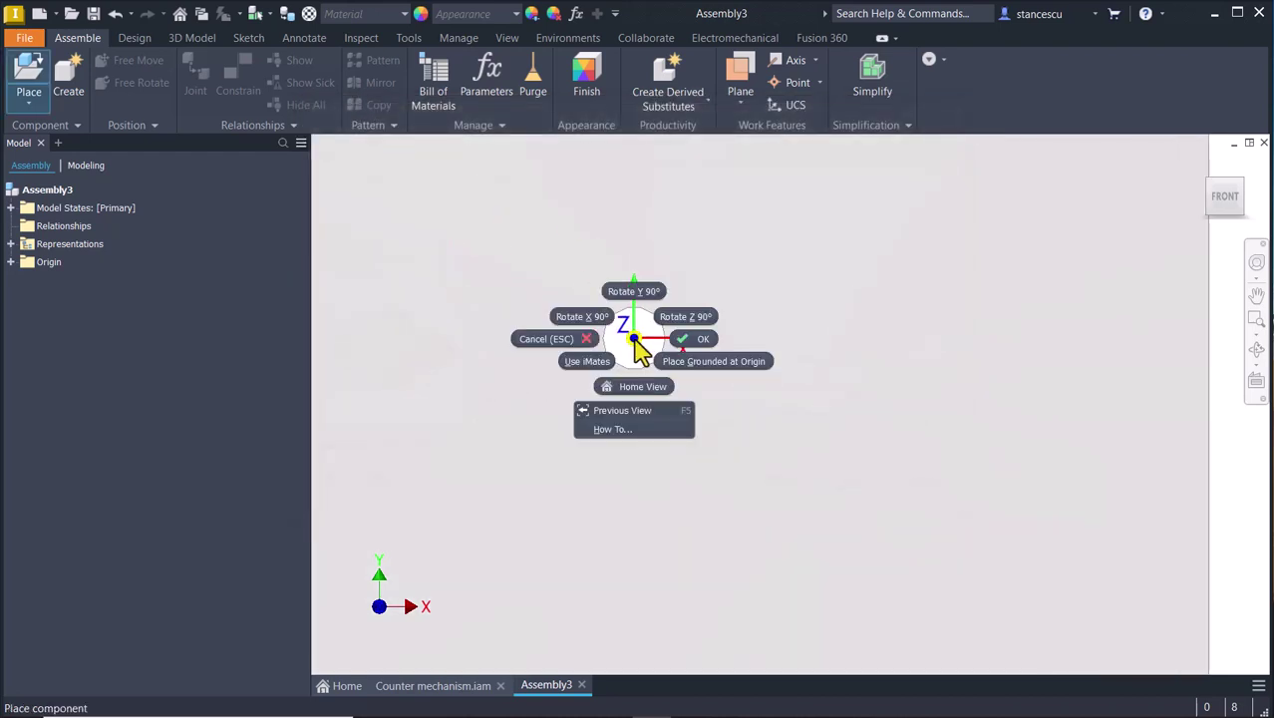
left_click(717, 362)
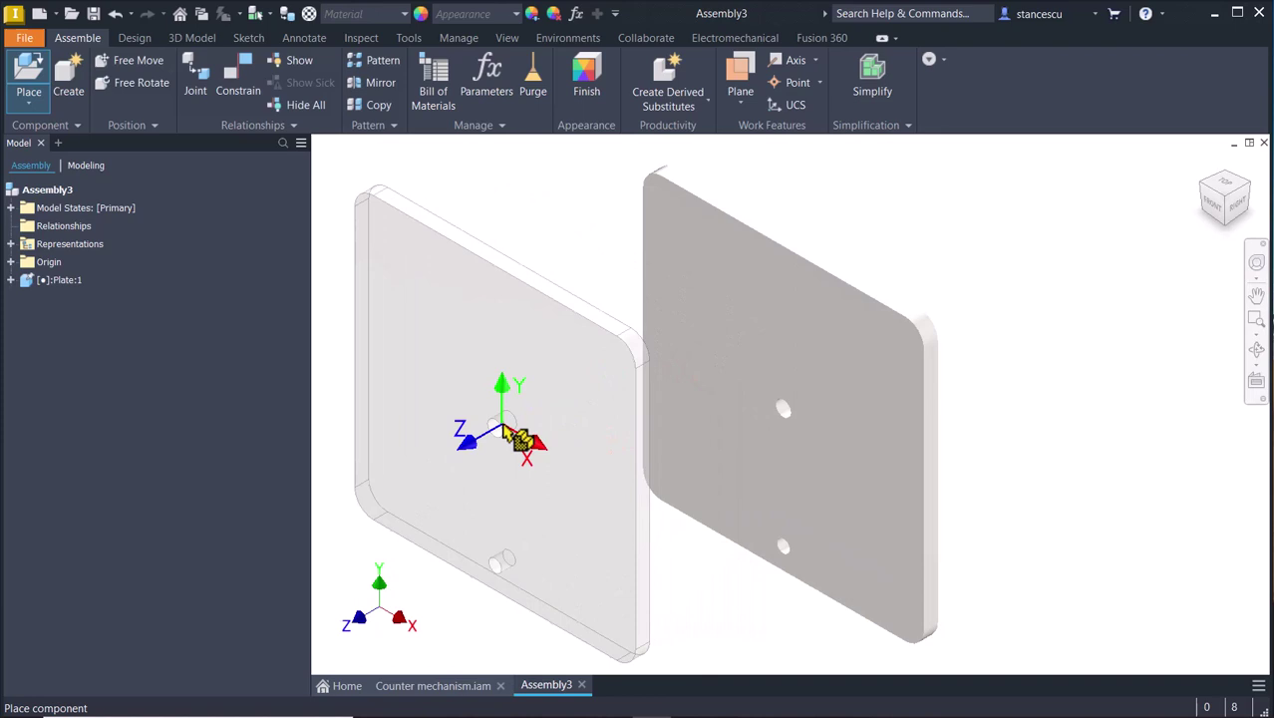
Save an oblique ViewCube corner view as the Home view and confirm it by returning Home.
key("Escape")
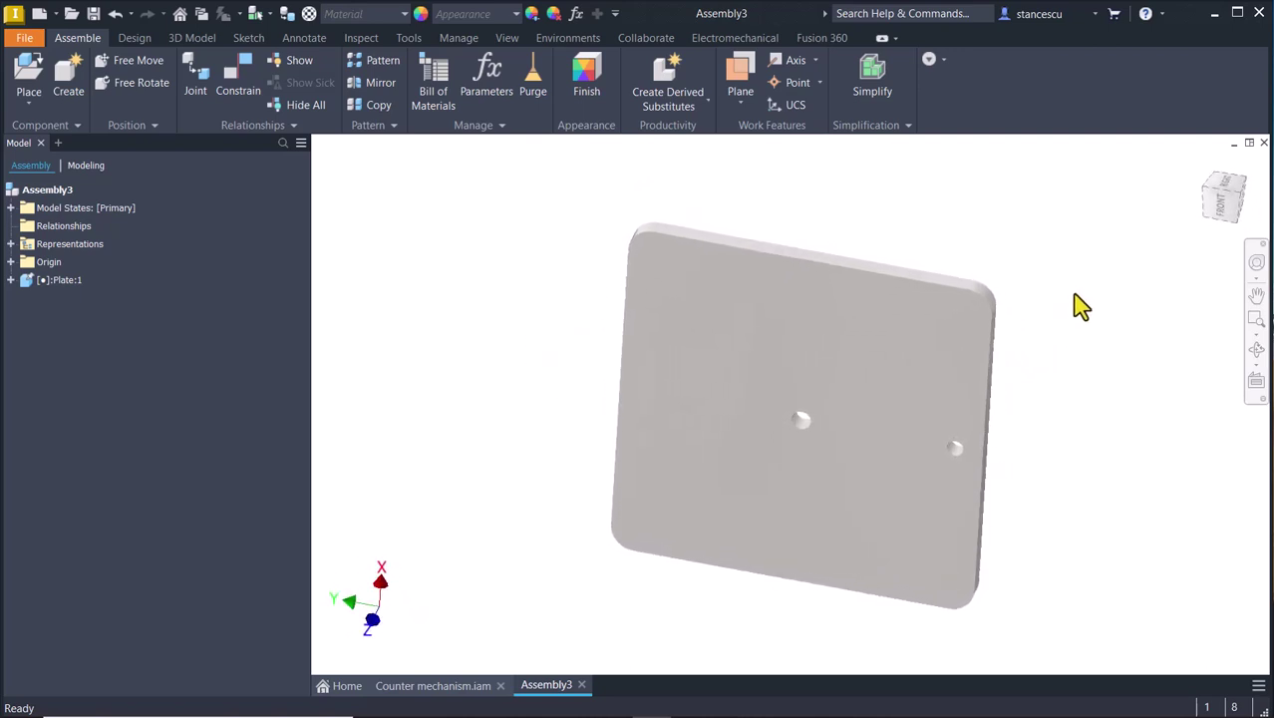
left_click(1237, 204)
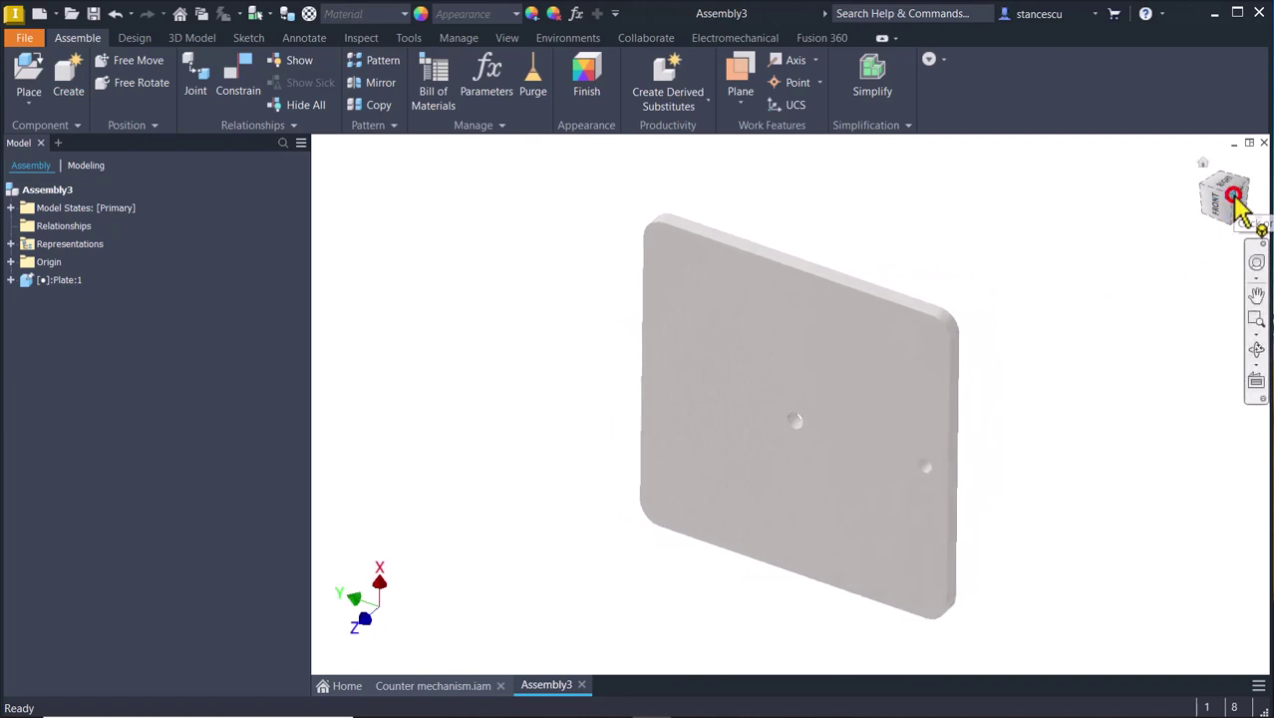
key("Num_Lock")
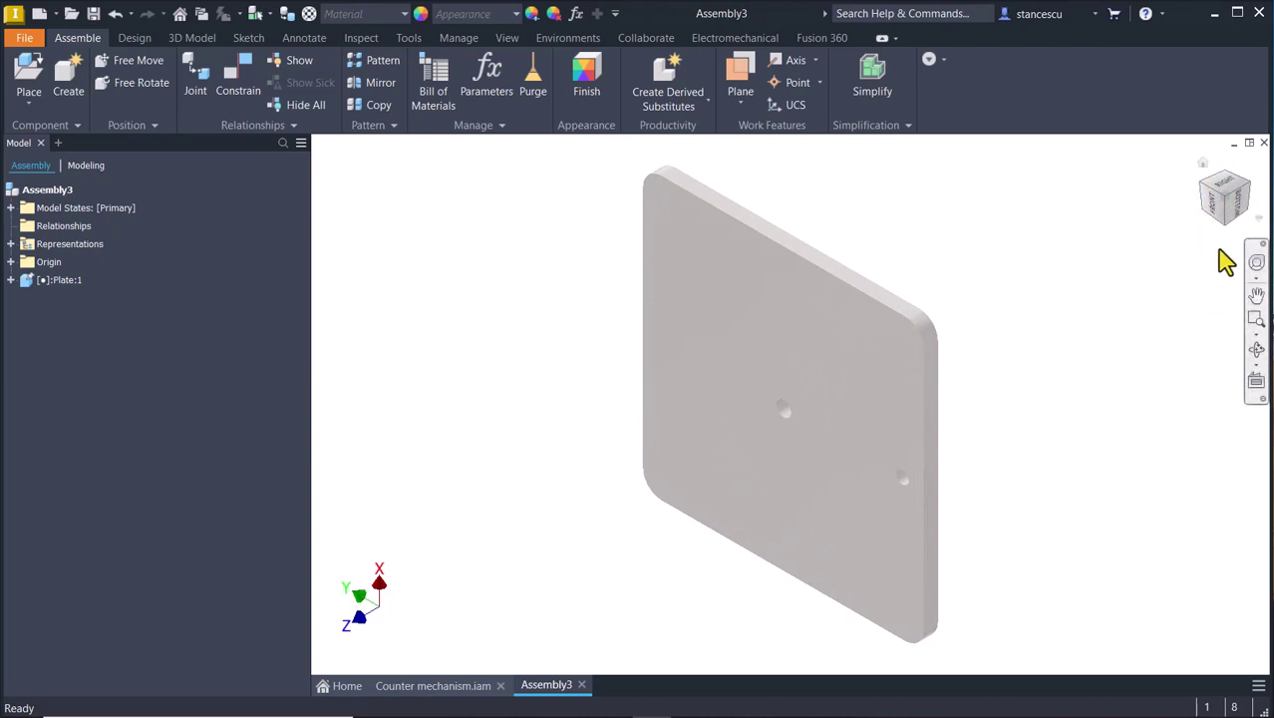
right_click(1229, 203)
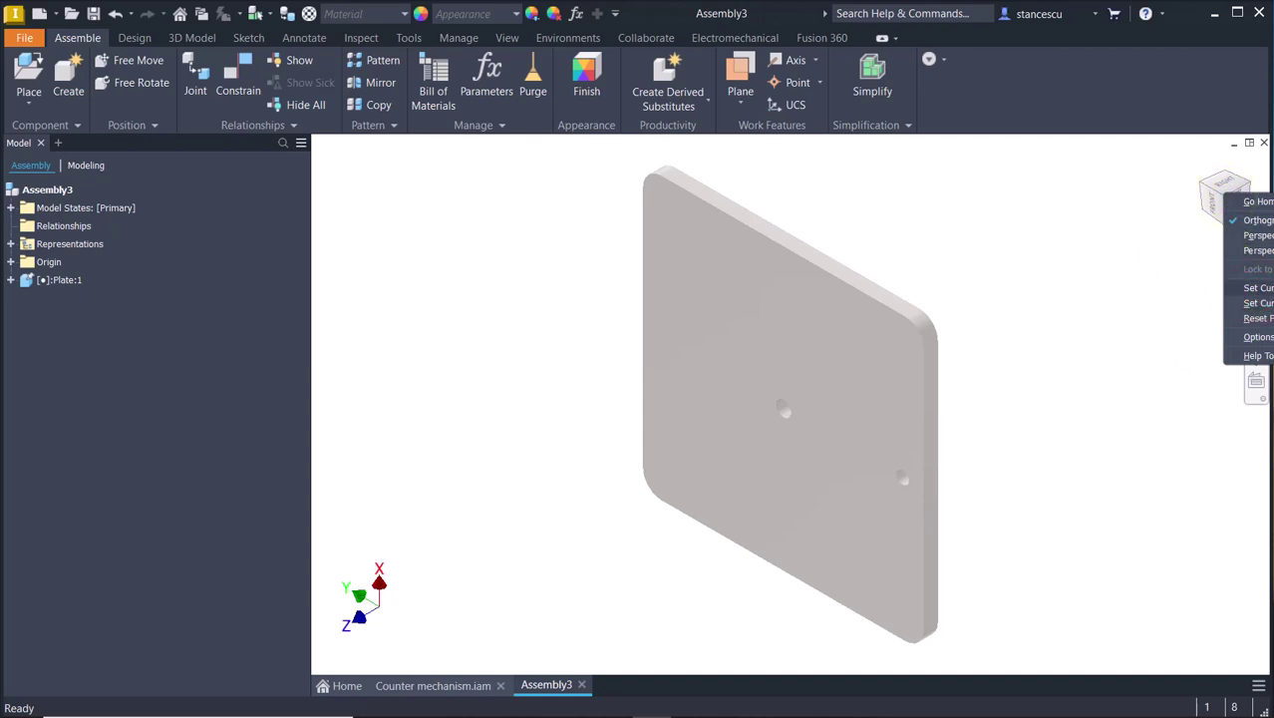
left_click(1258, 288)
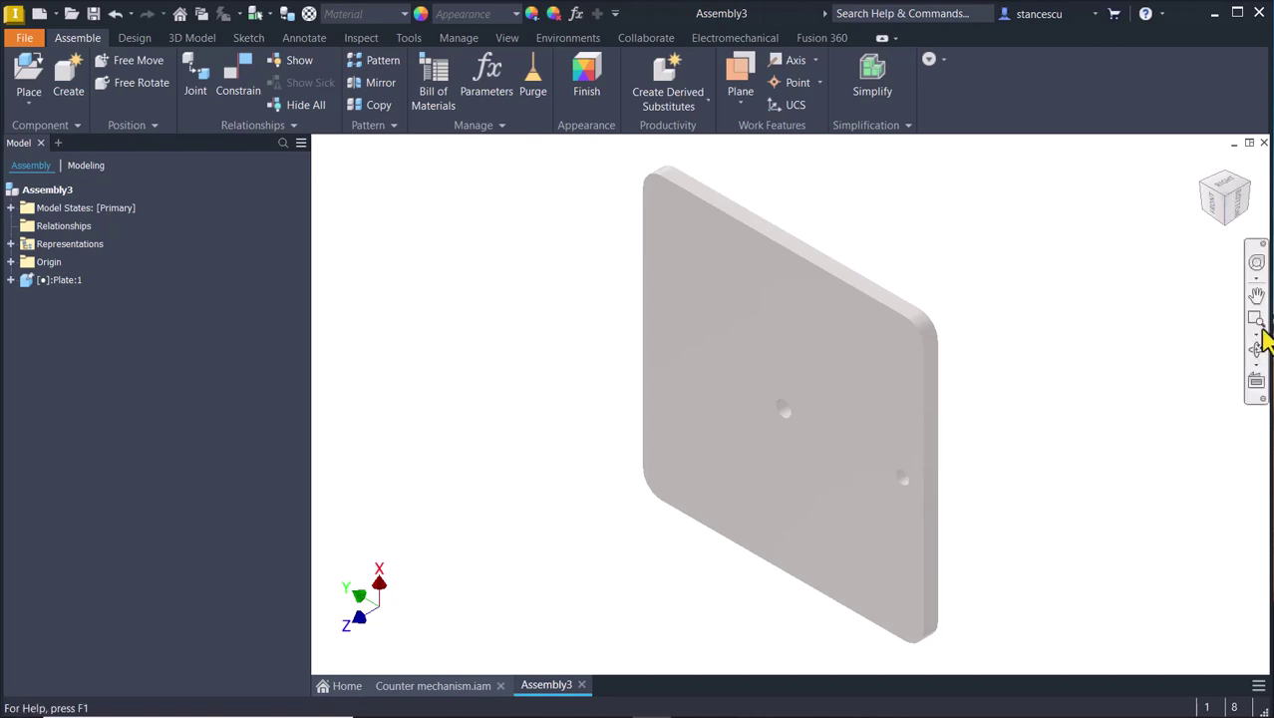
left_click(1065, 319)
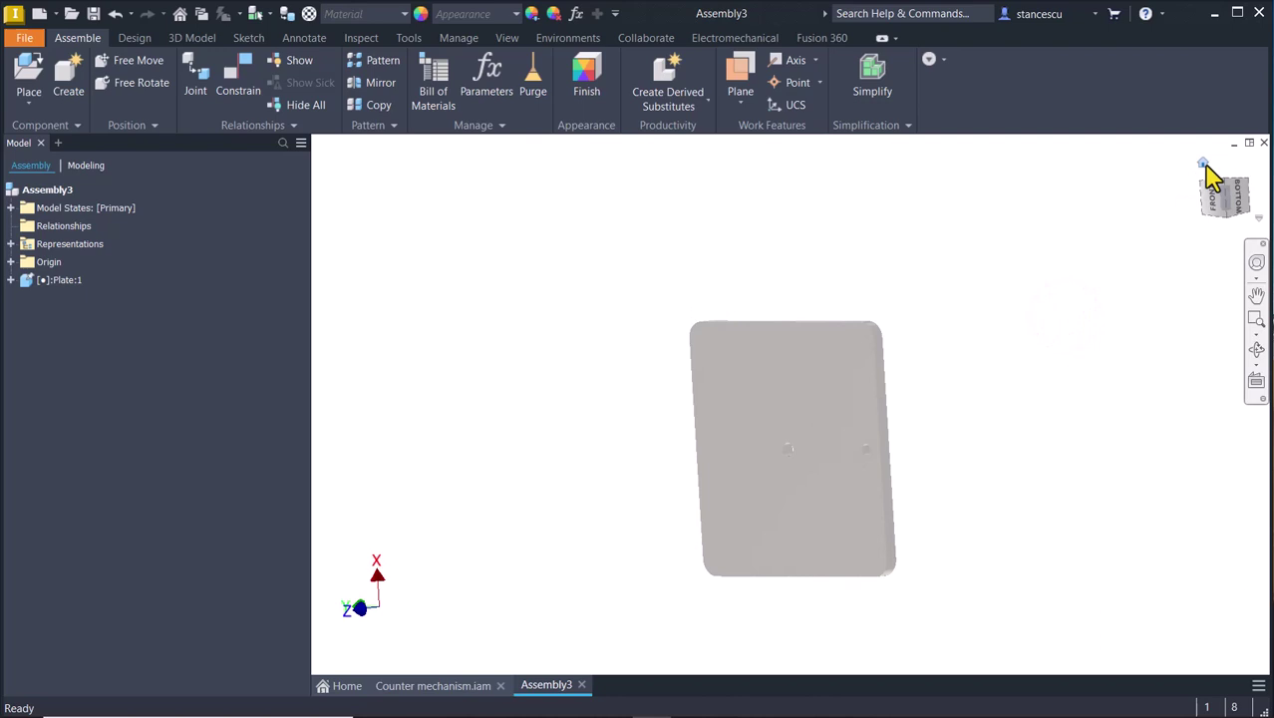
left_click(1206, 166)
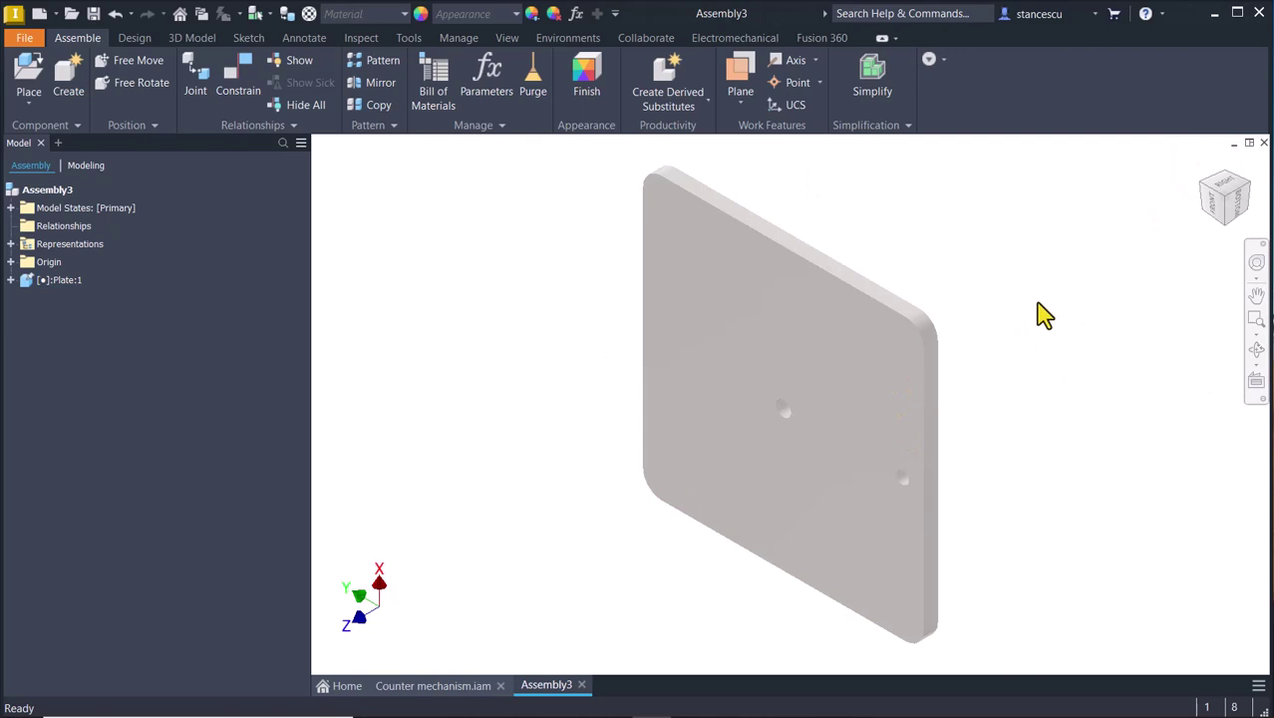
left_click(423, 207)
Place the Cam near the plate and the Double Star at the upper right.
left_click(22, 80)
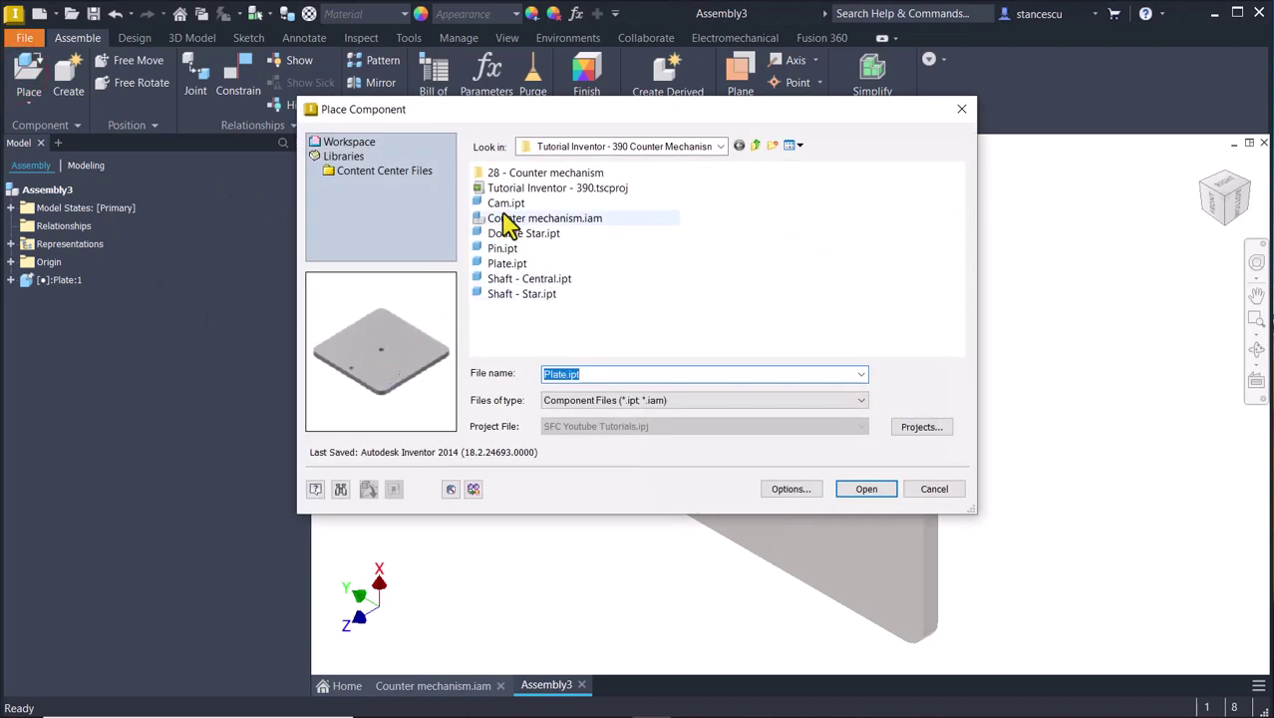
double_click(503, 203)
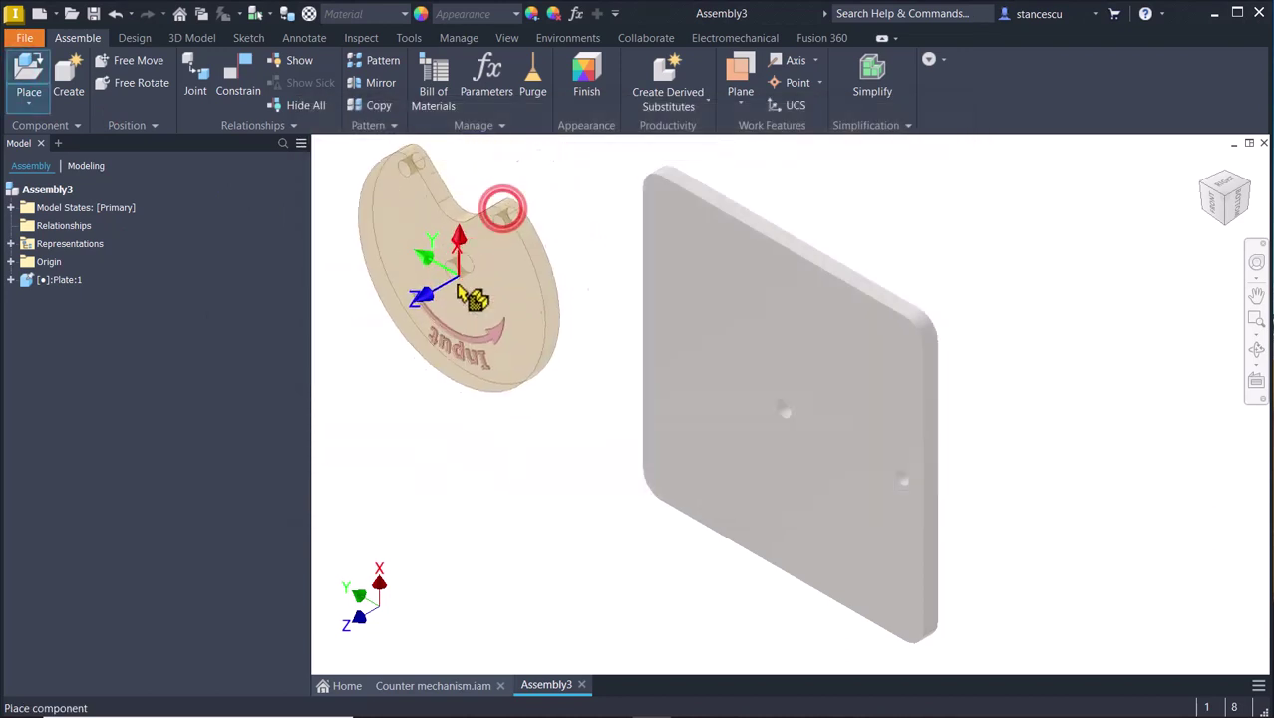
left_click(459, 282)
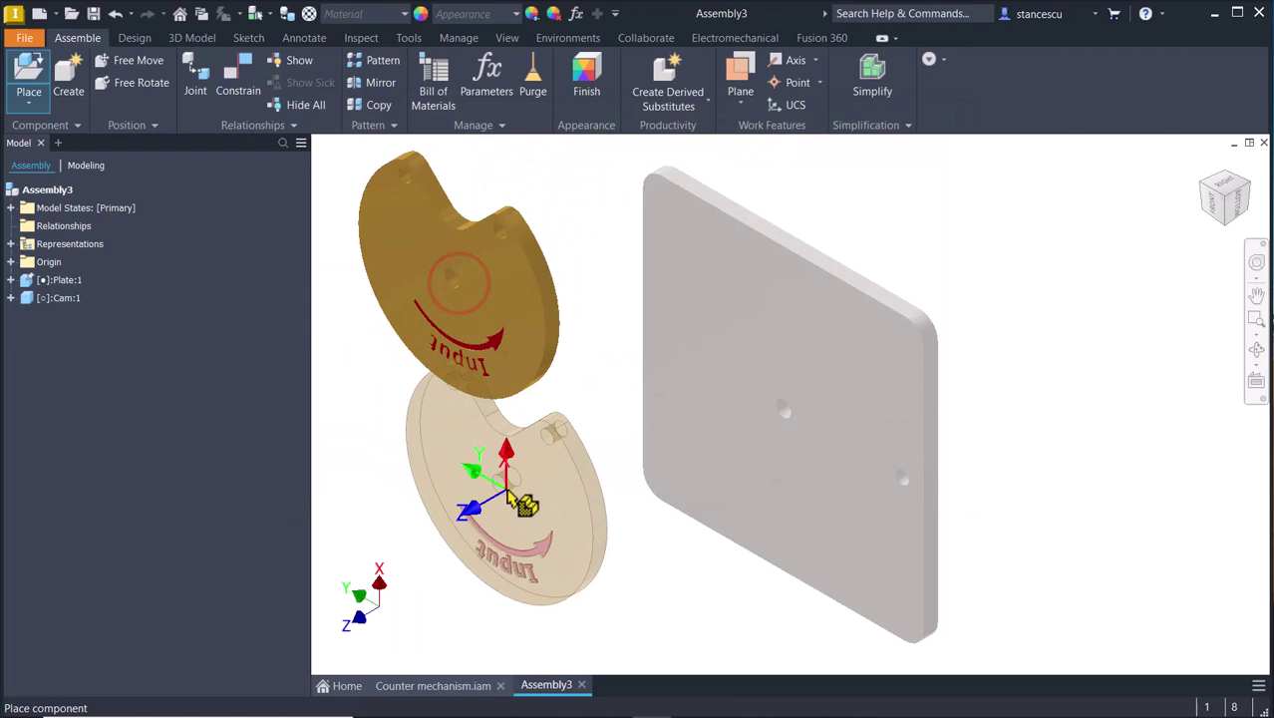
key("Escape")
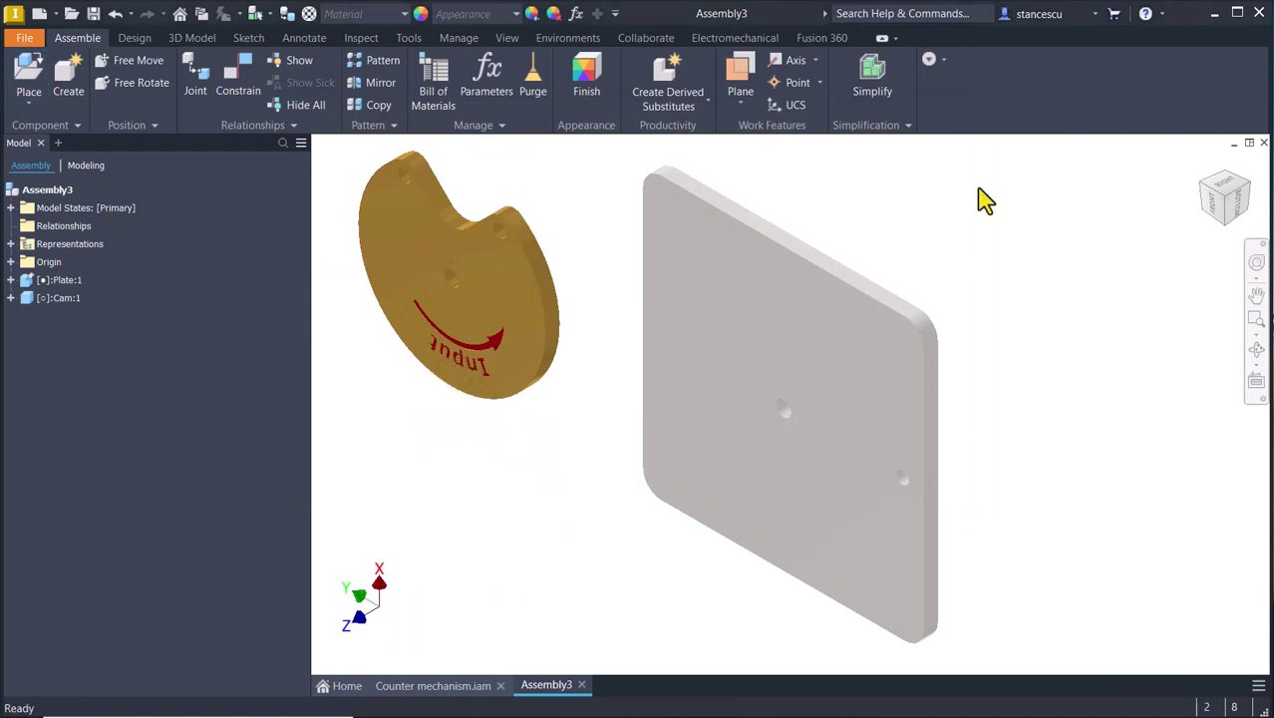
key("p")
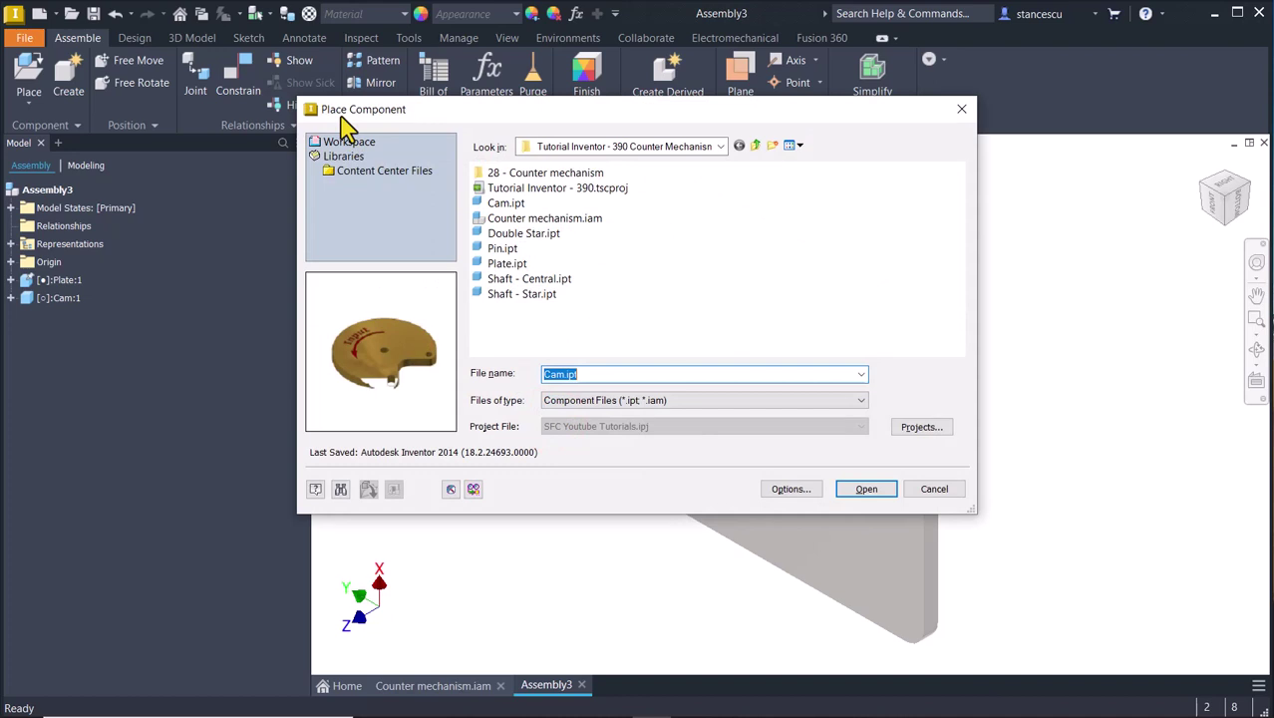
double_click(524, 240)
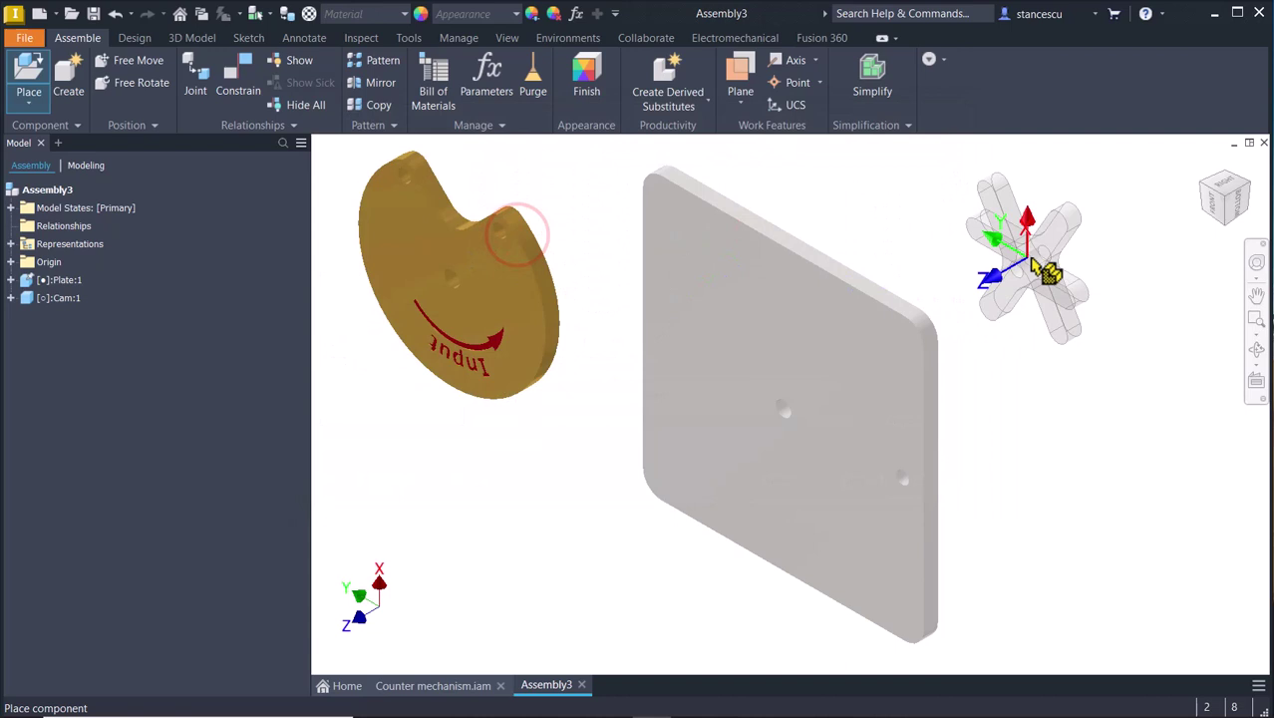
left_click(1048, 261)
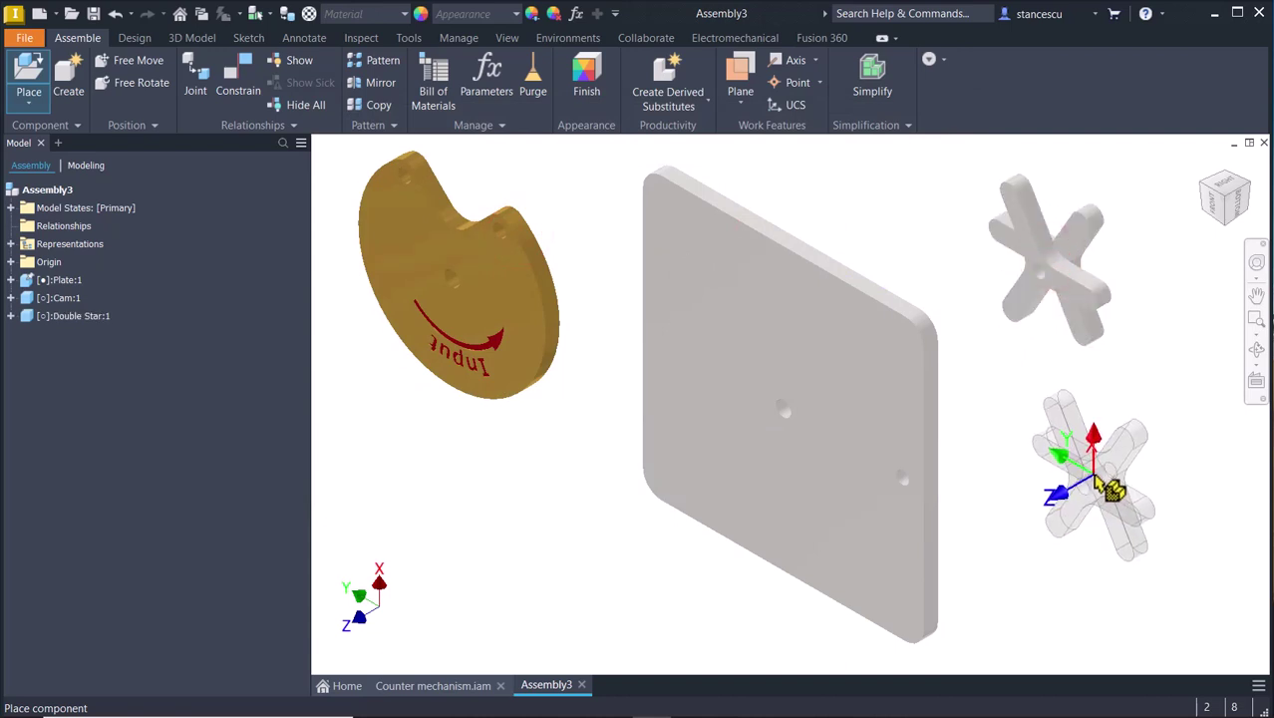
key("Escape")
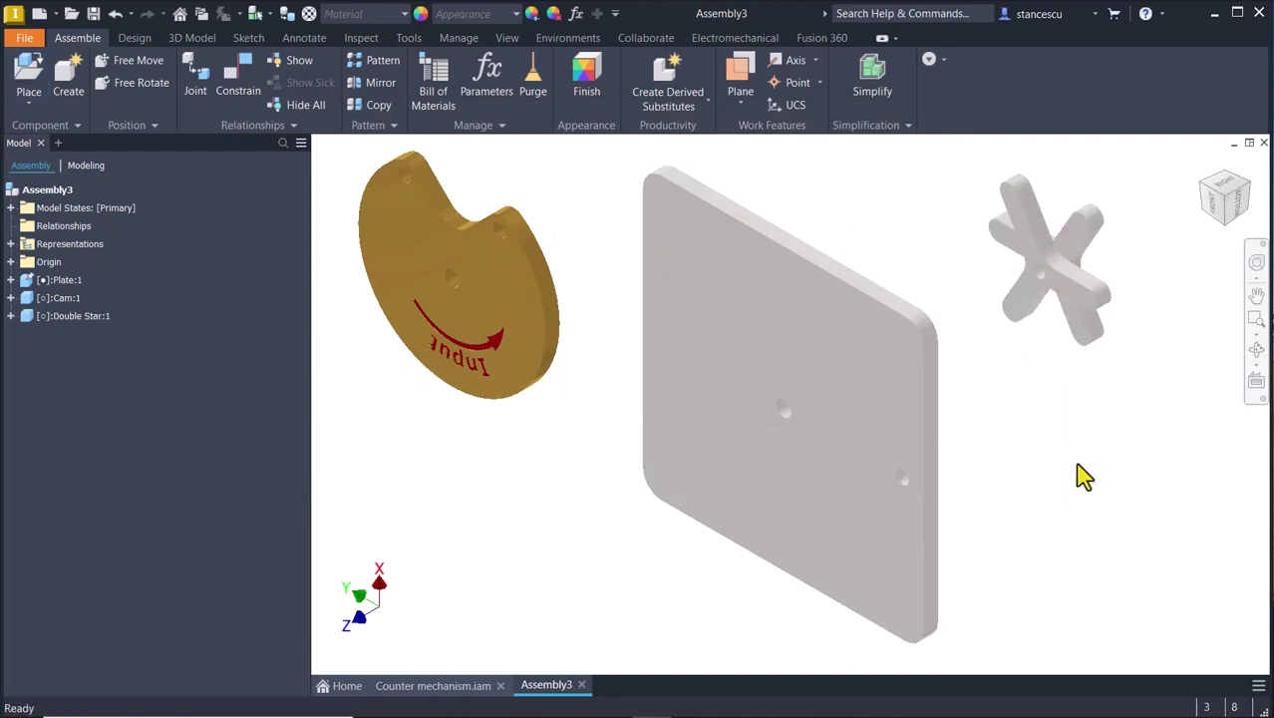
Place two copies of Pin.ipt in the assembly.
key("p")
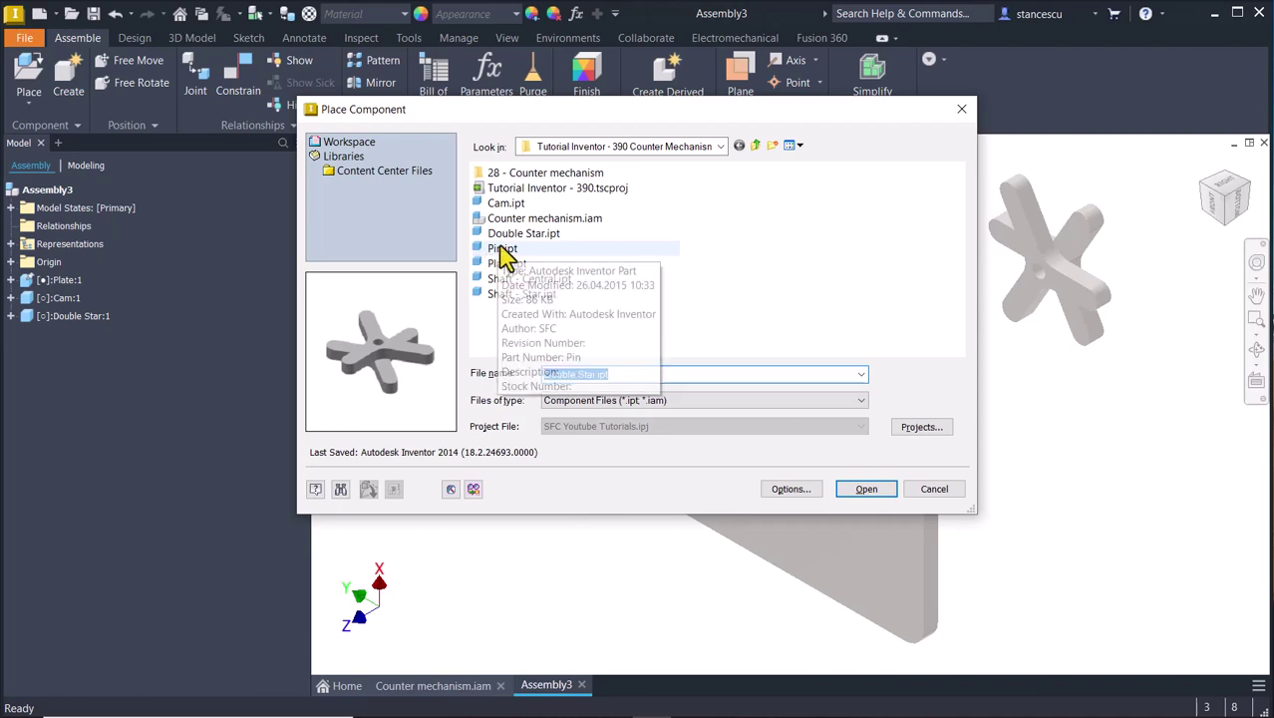
left_click(489, 252)
left_click(488, 251)
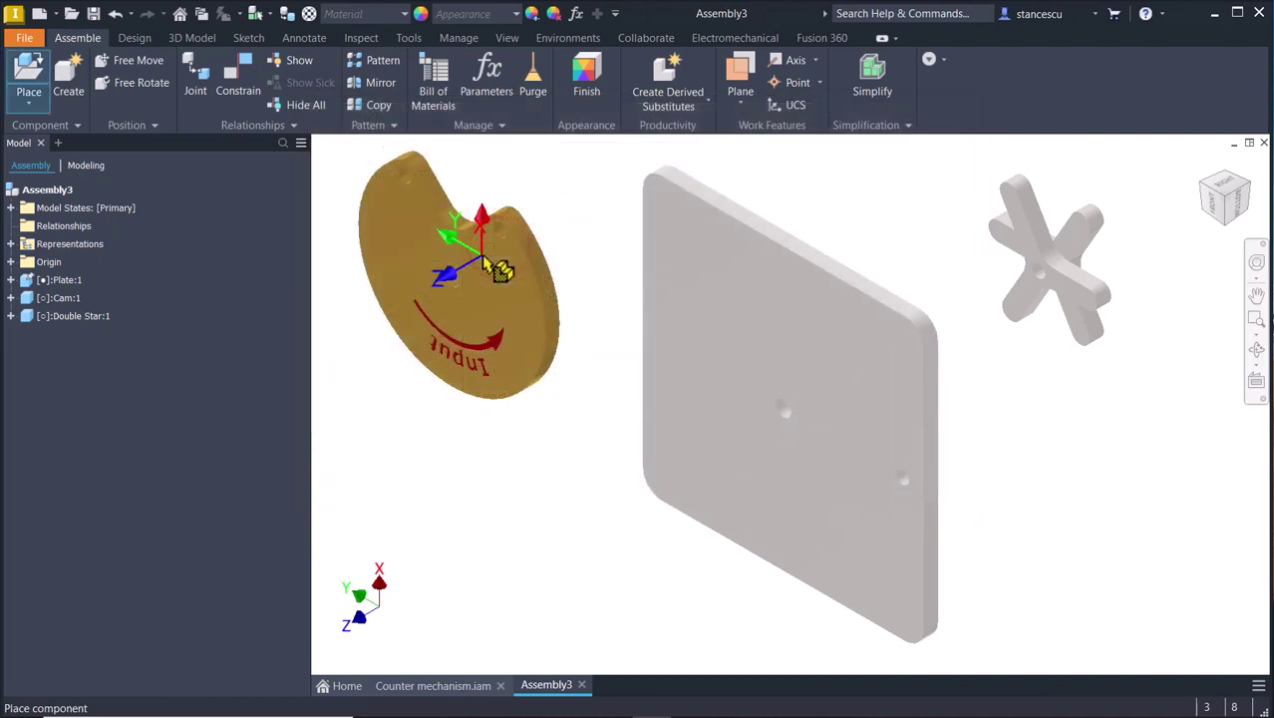
left_click(427, 425)
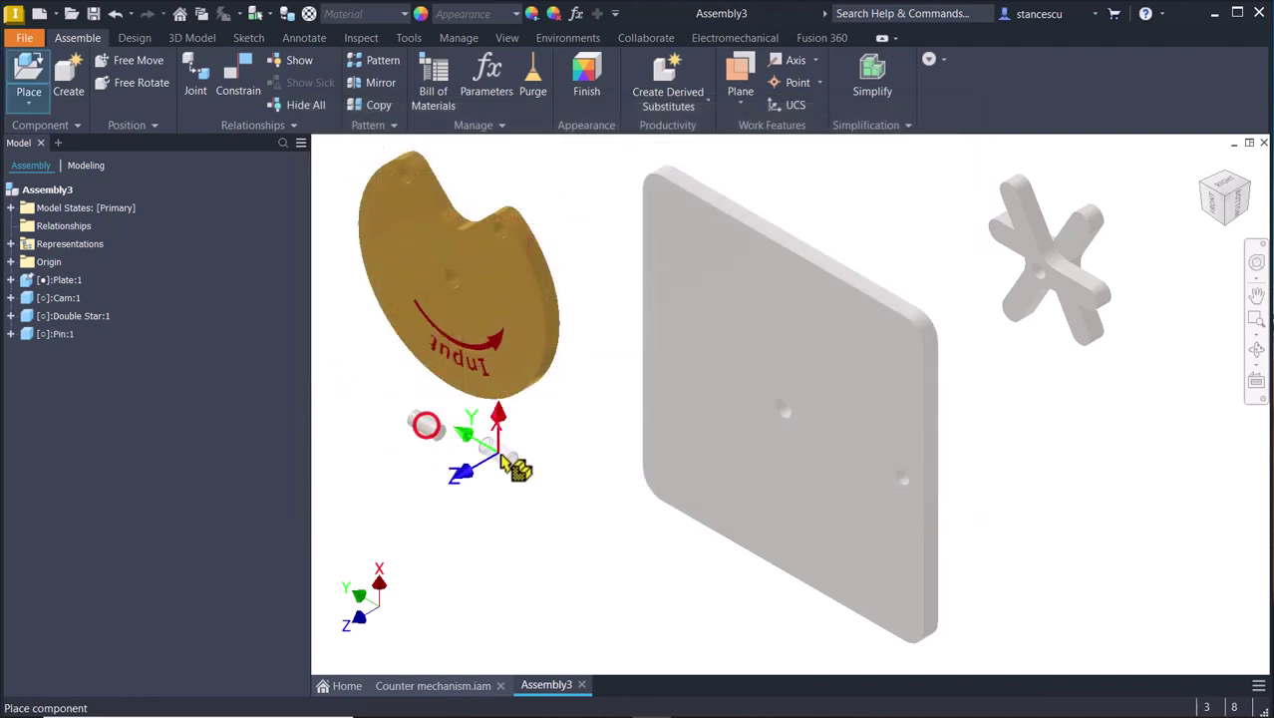
left_click(504, 462)
key("Escape")
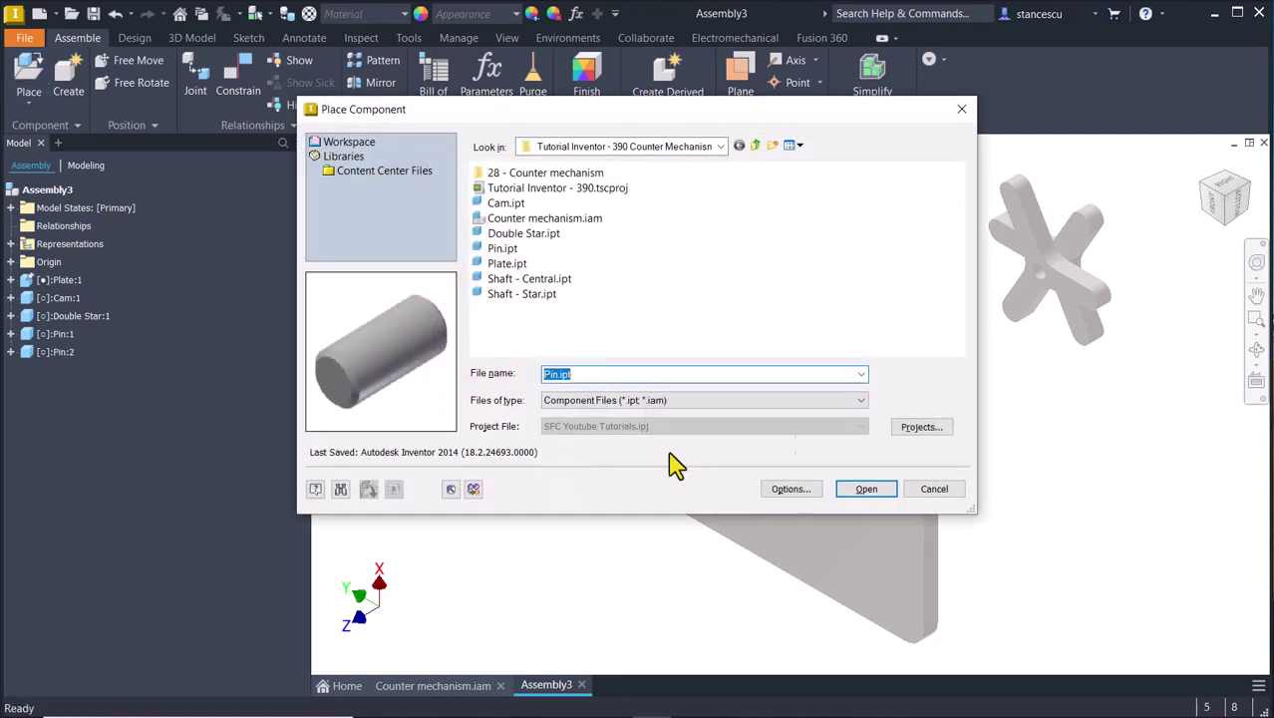
Place Shaft - Central near the cam and Shaft - Star beside the double star.
double_click(556, 280)
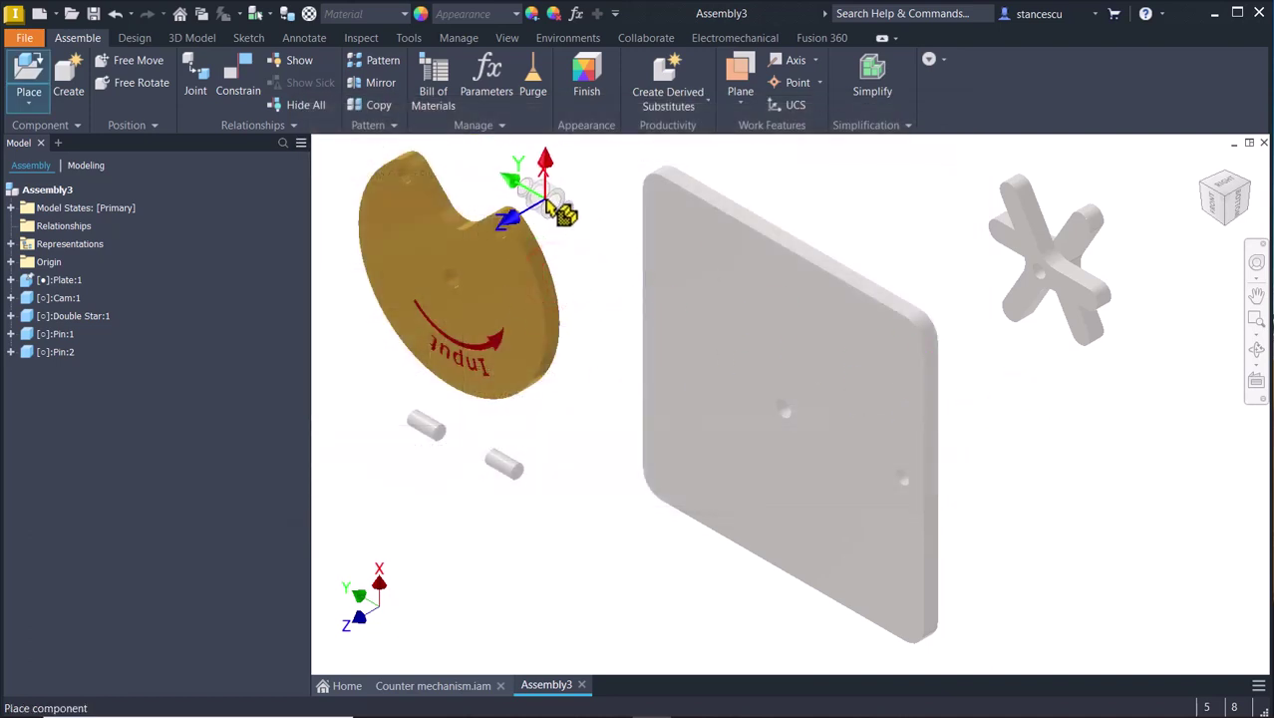
left_click(570, 206)
key("Escape")
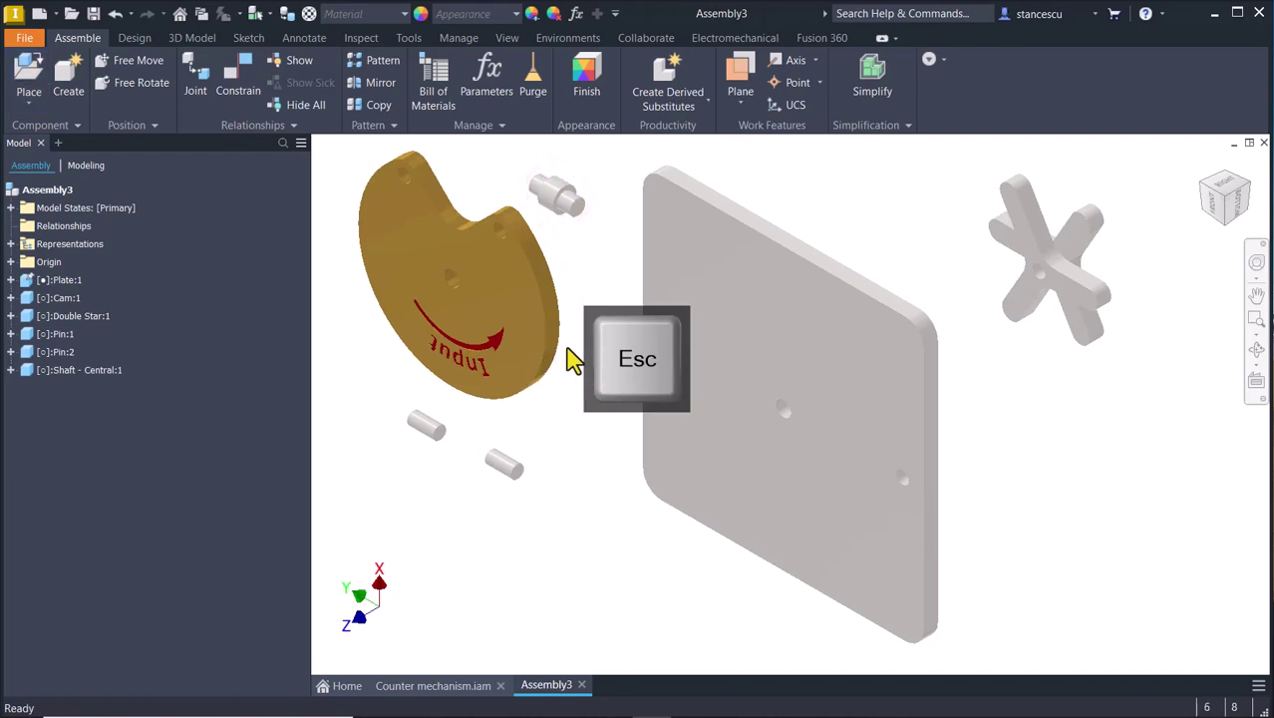
key("p")
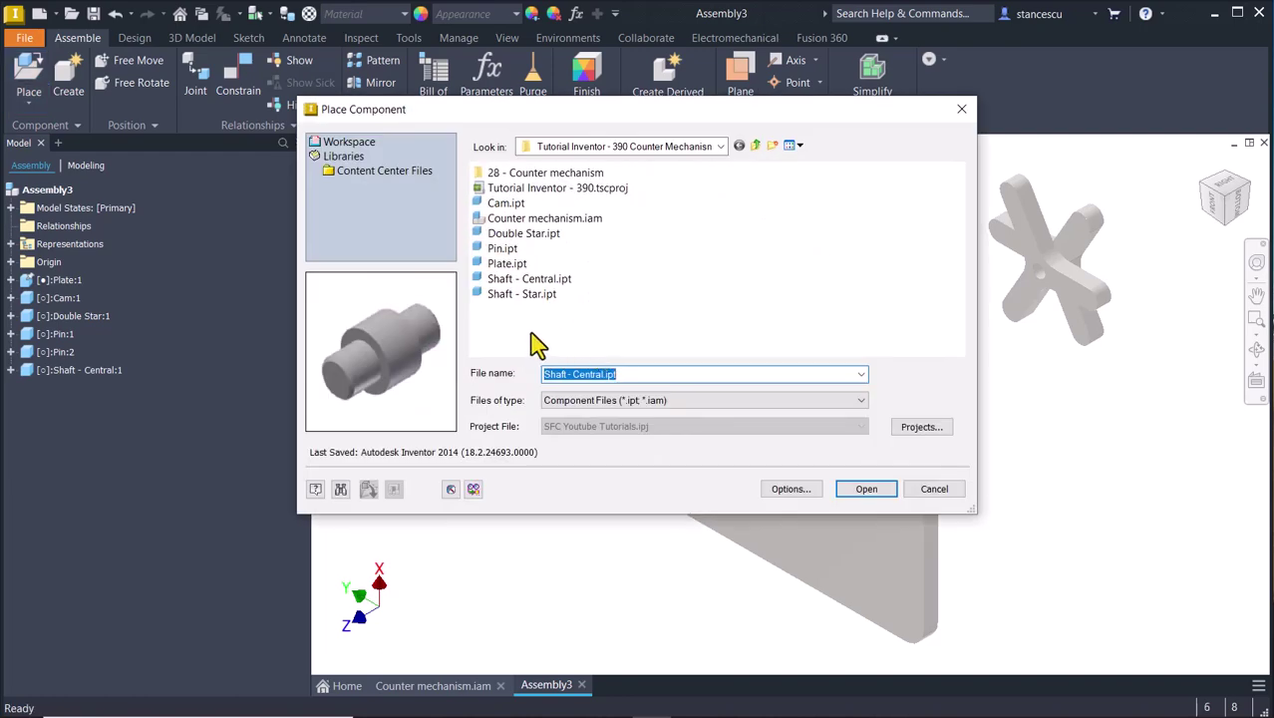
double_click(528, 296)
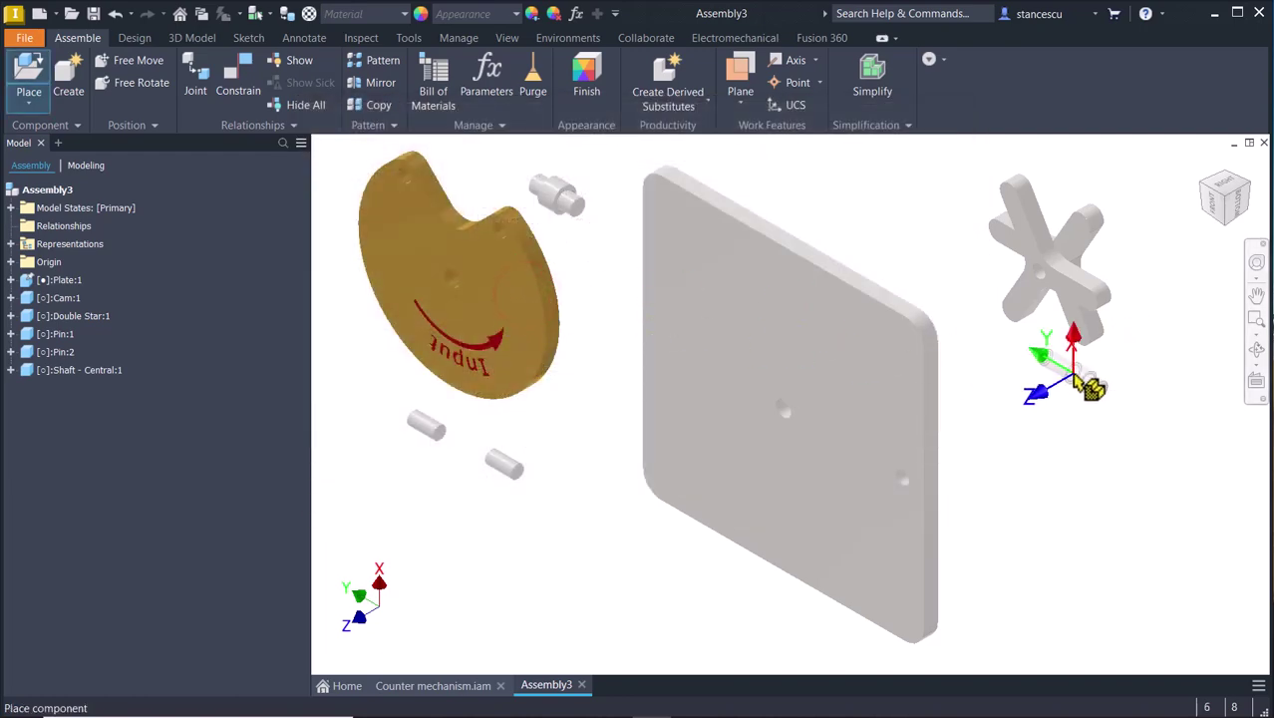
left_click(1092, 384)
key("Escape")
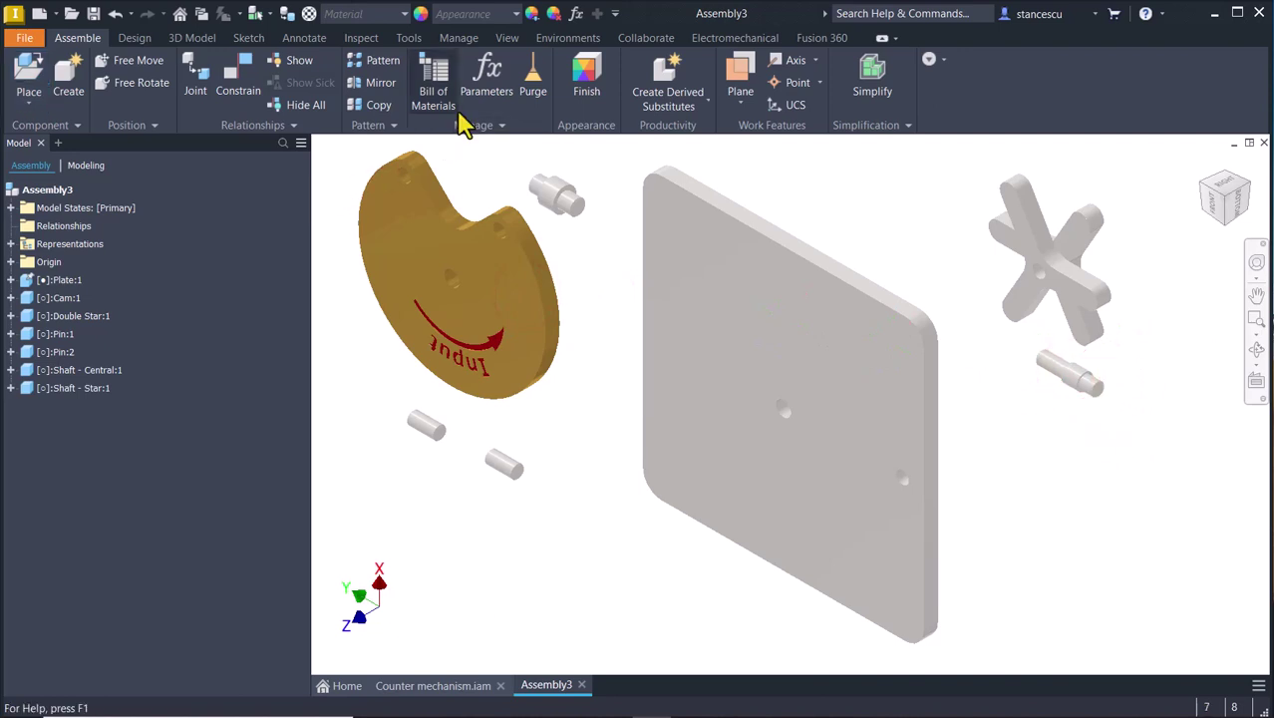
Switch the assembly's visual style to Shaded with Edges.
left_click(508, 41)
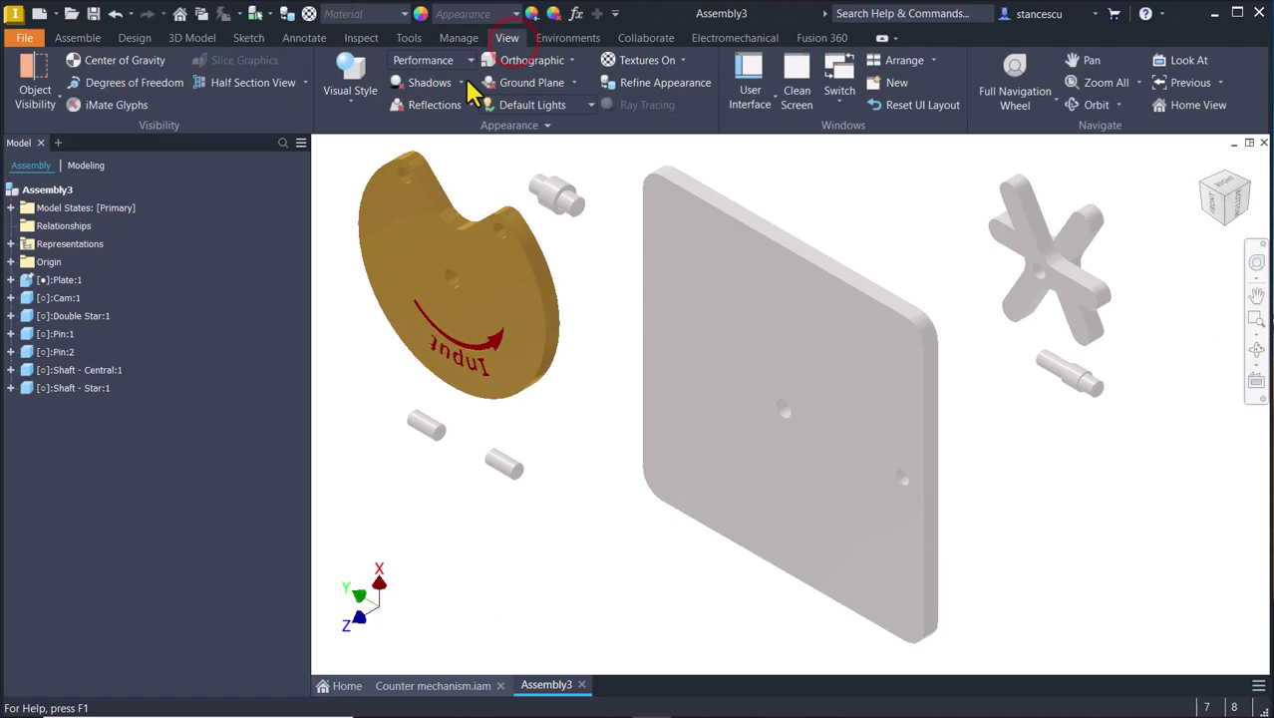
left_click(360, 97)
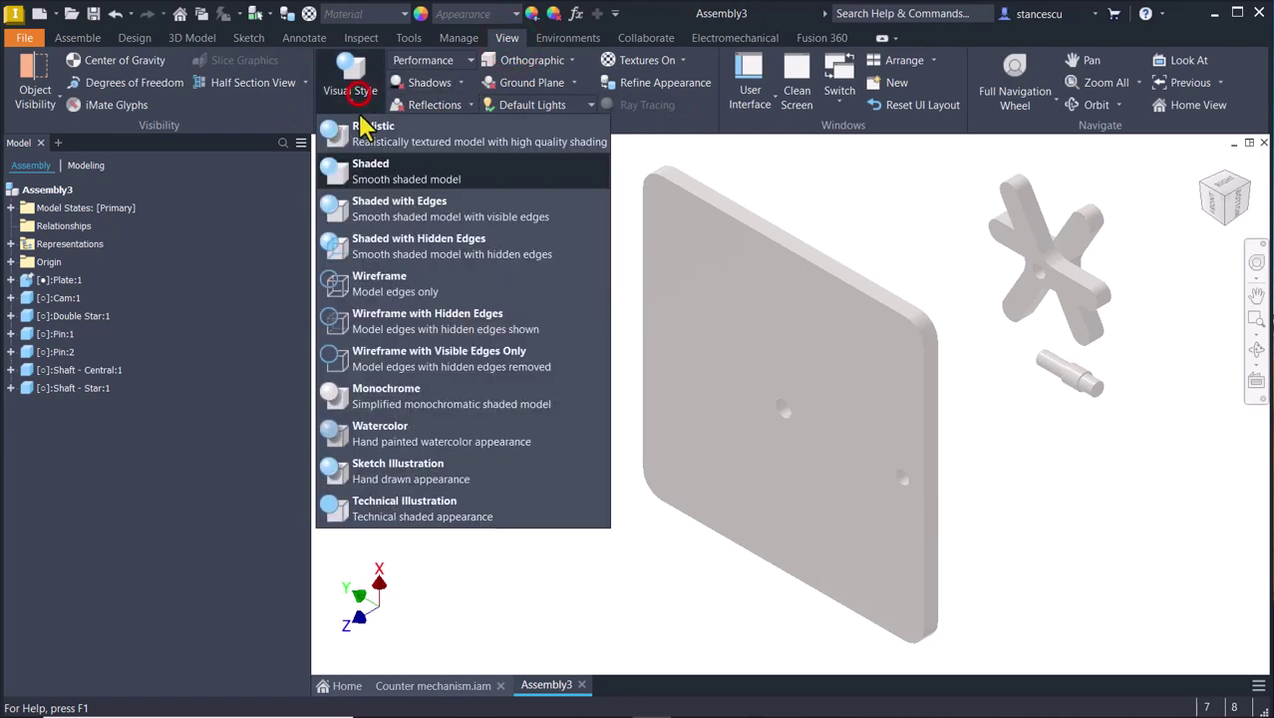
left_click(407, 213)
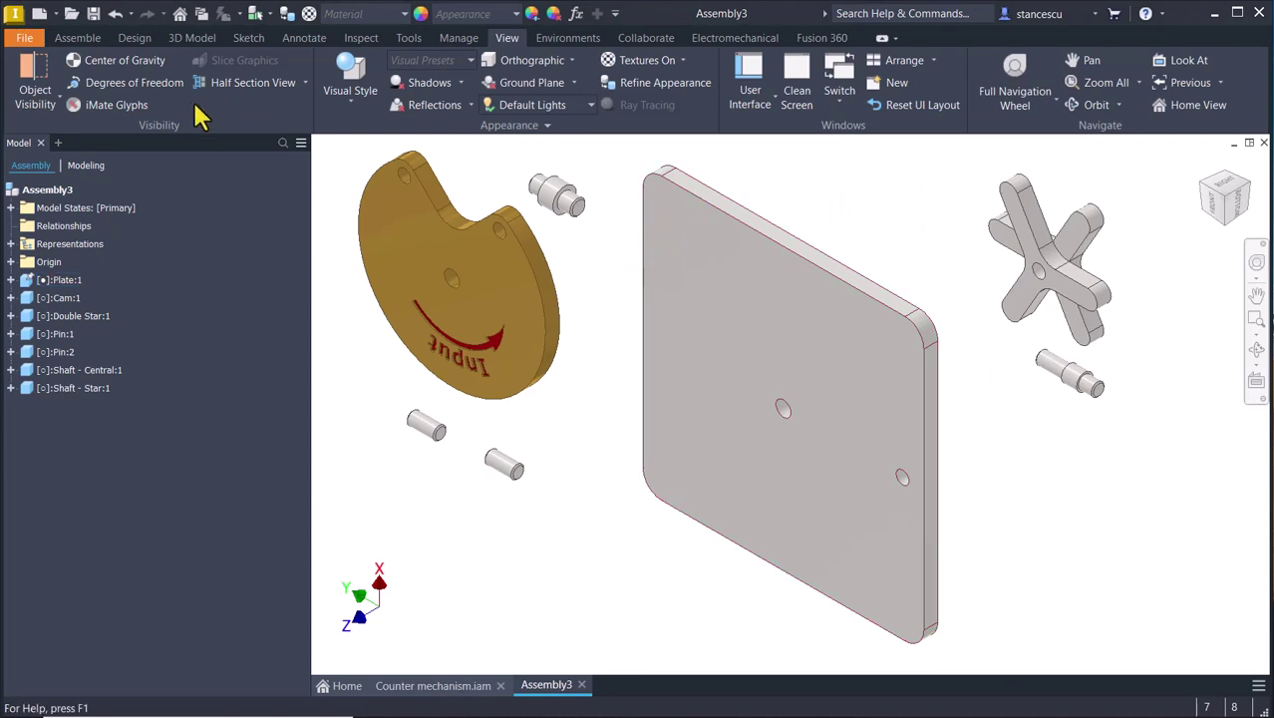
Insert-constrain the central shaft's edge into the plate's centre hole.
left_click(78, 40)
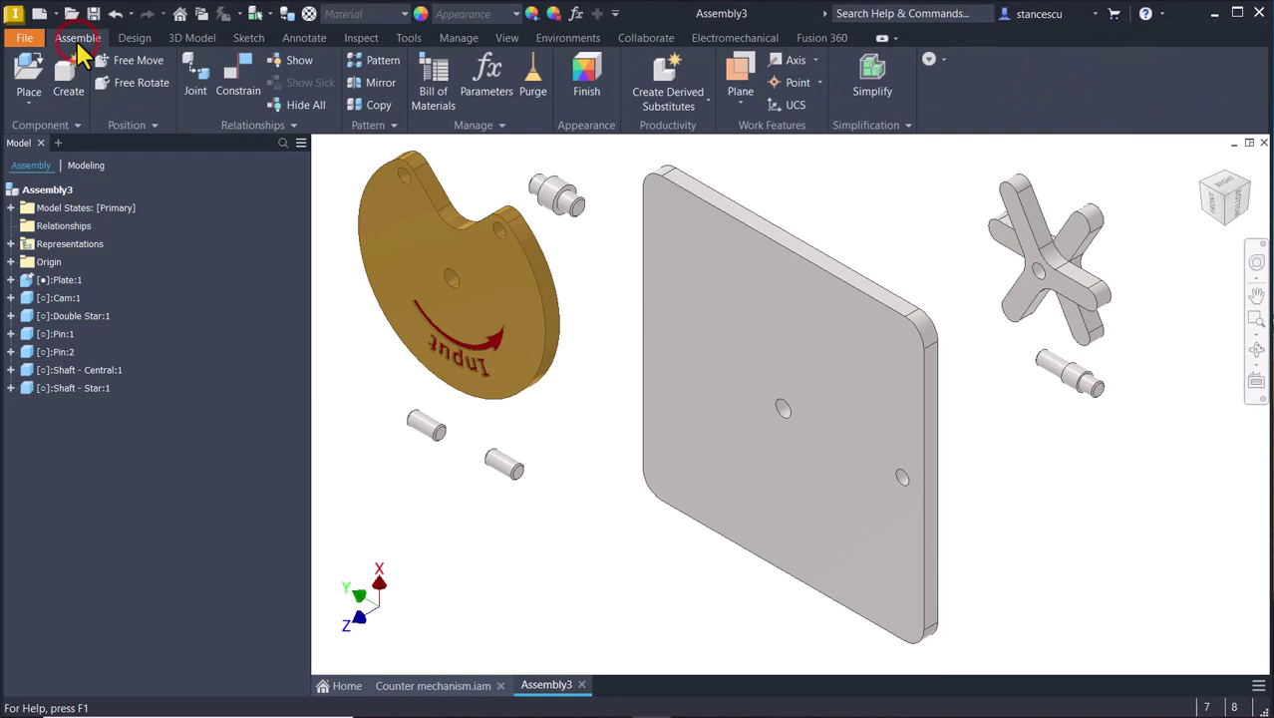
left_click(238, 80)
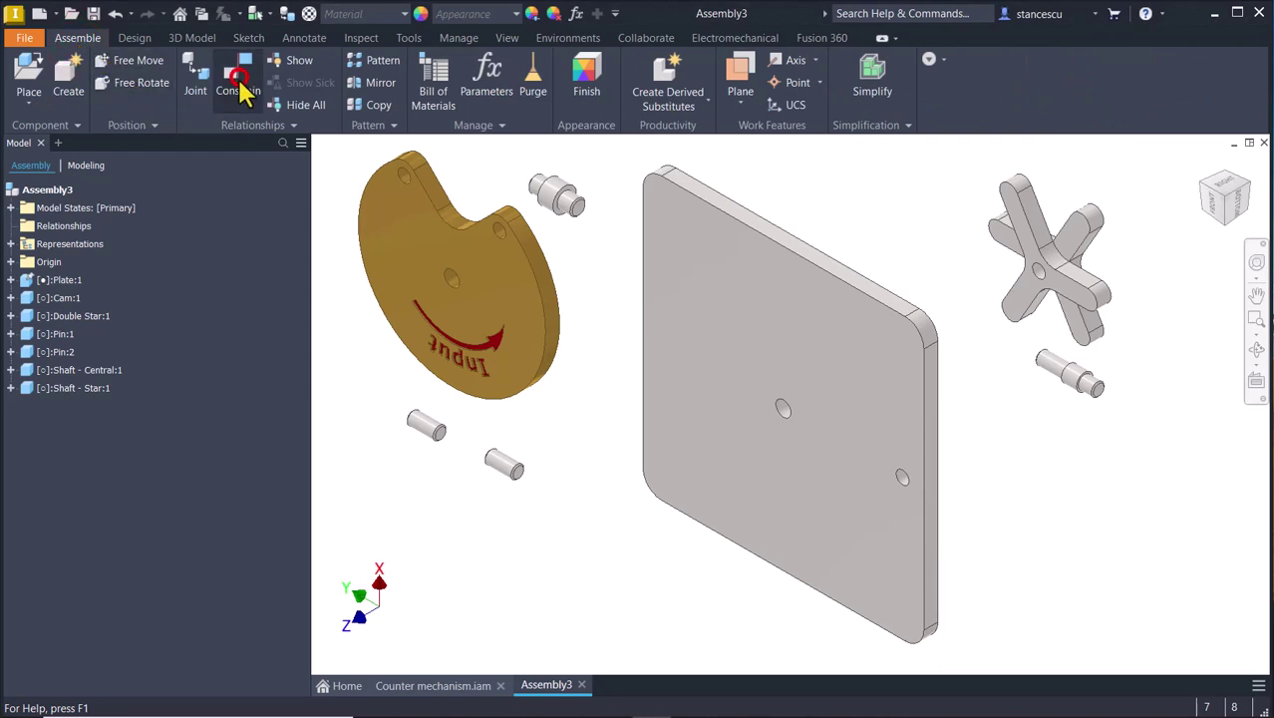
middle_click_drag(588, 439, 746, 473)
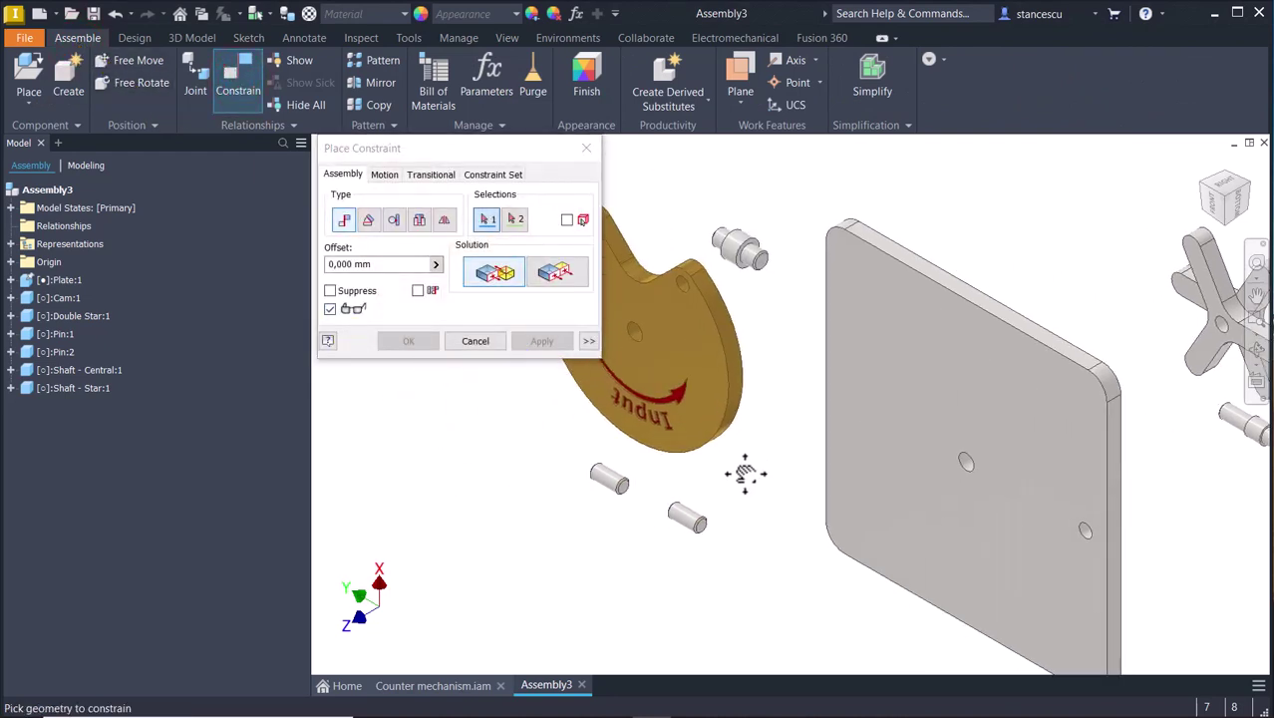
left_click(422, 221)
scroll(750, 274, "up", 3)
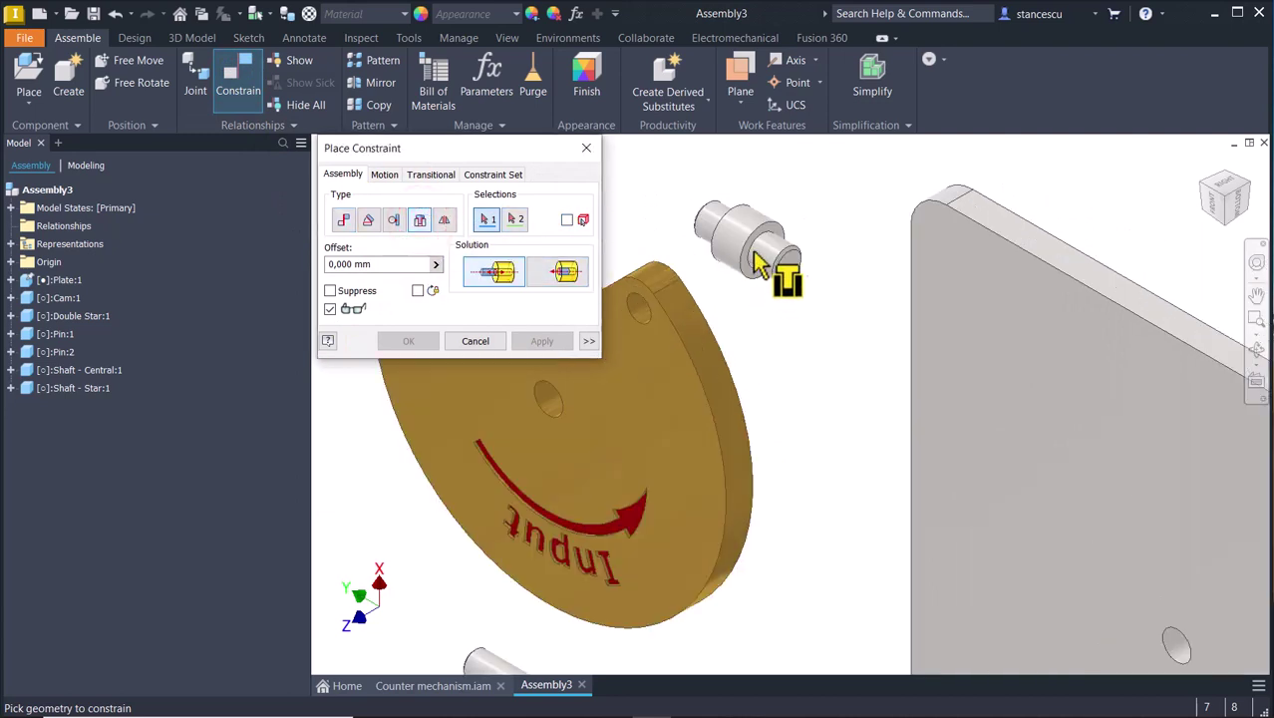
left_click(760, 262)
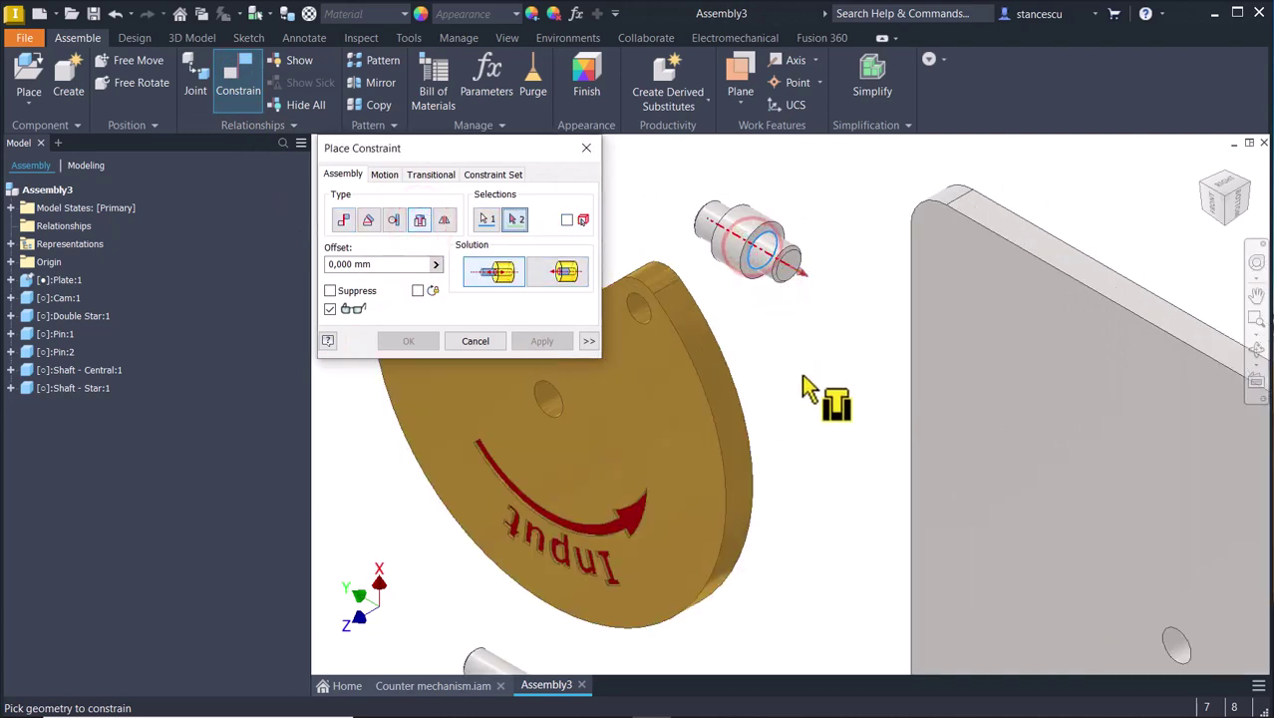
middle_click_drag(811, 390, 693, 279)
left_click(1065, 492)
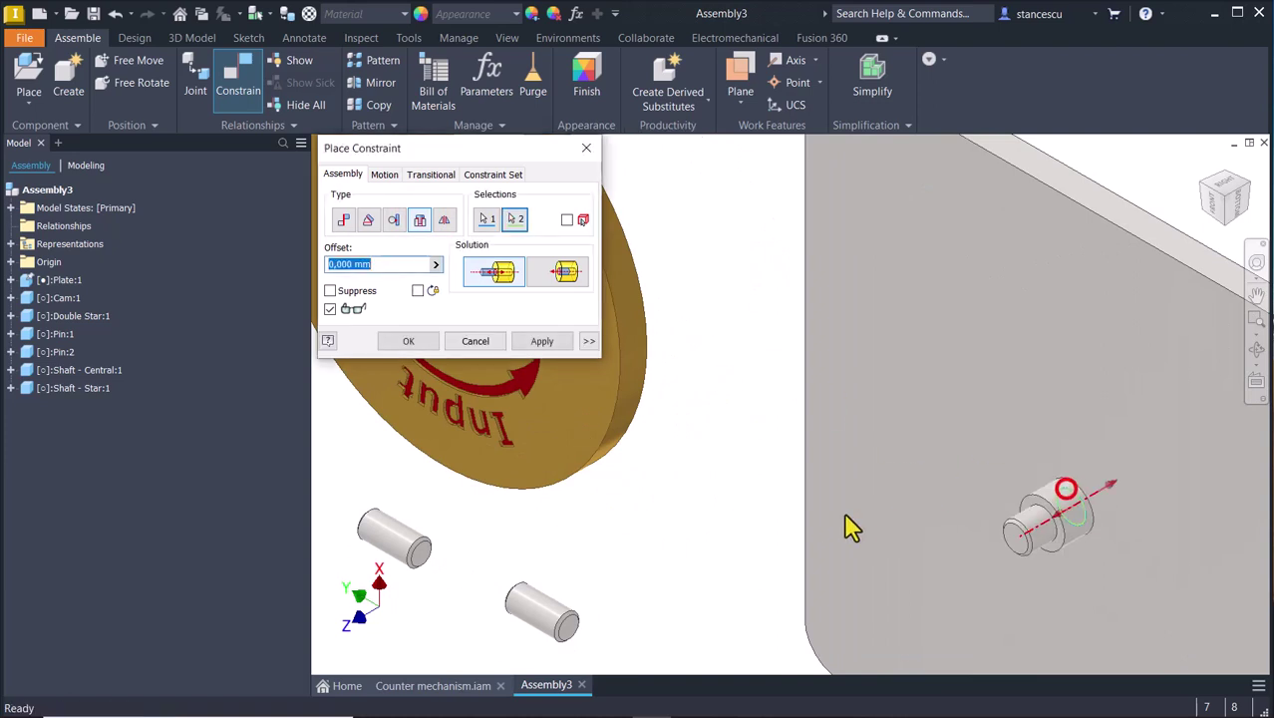
left_click(541, 341)
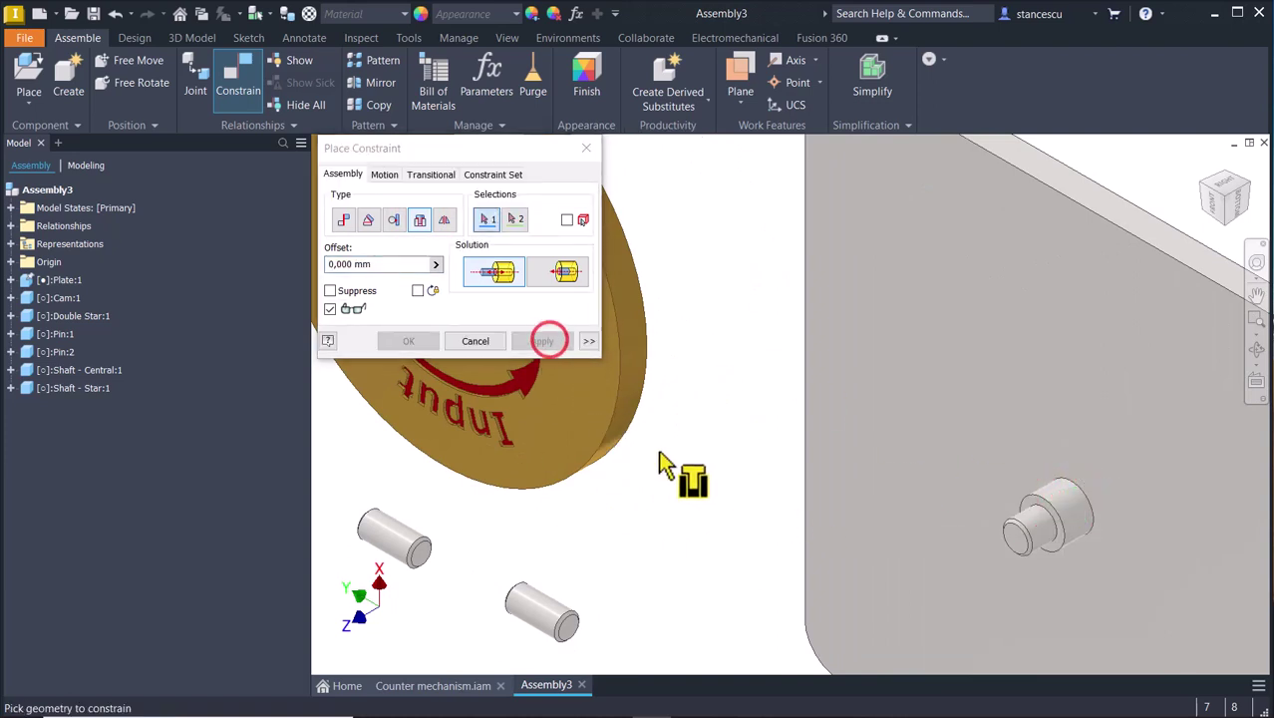
Insert the cam's centre hole onto the central shaft, seated flush on the plate.
middle_click_drag(687, 453, 435, 234, "shift")
scroll(768, 319, "down", 5)
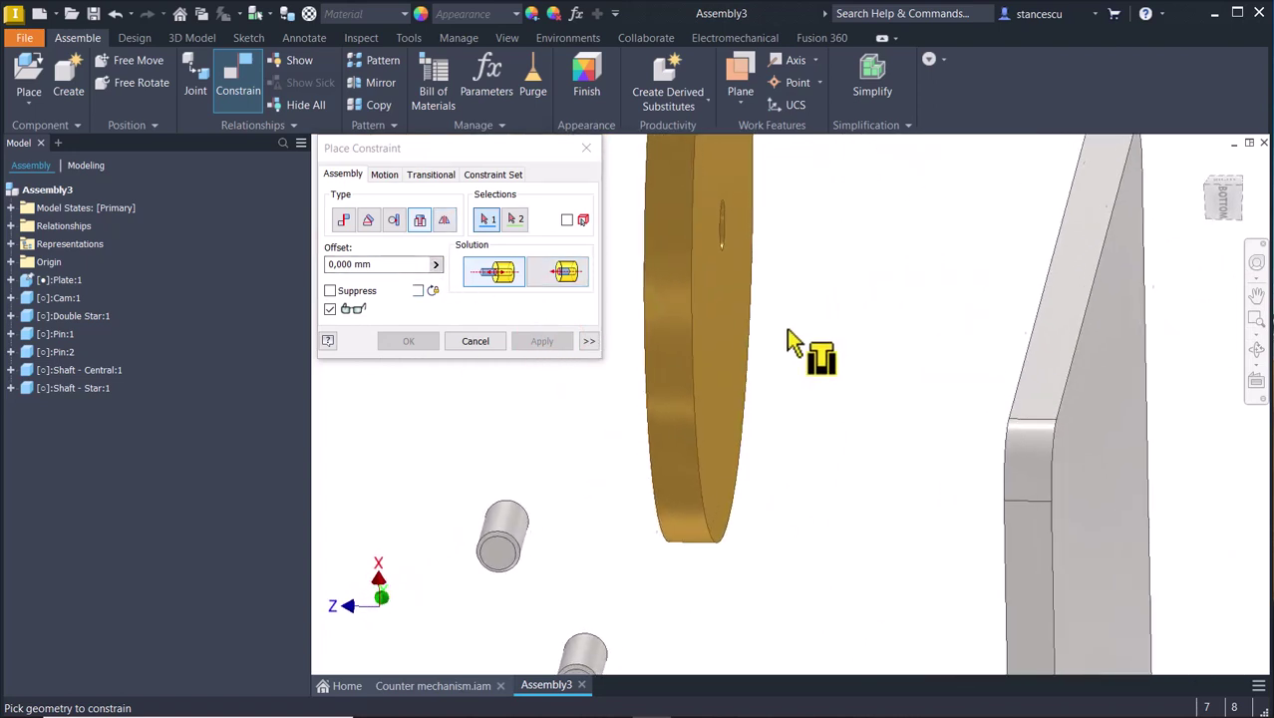
left_click(725, 289)
middle_click_drag(784, 322, 976, 550, "shift")
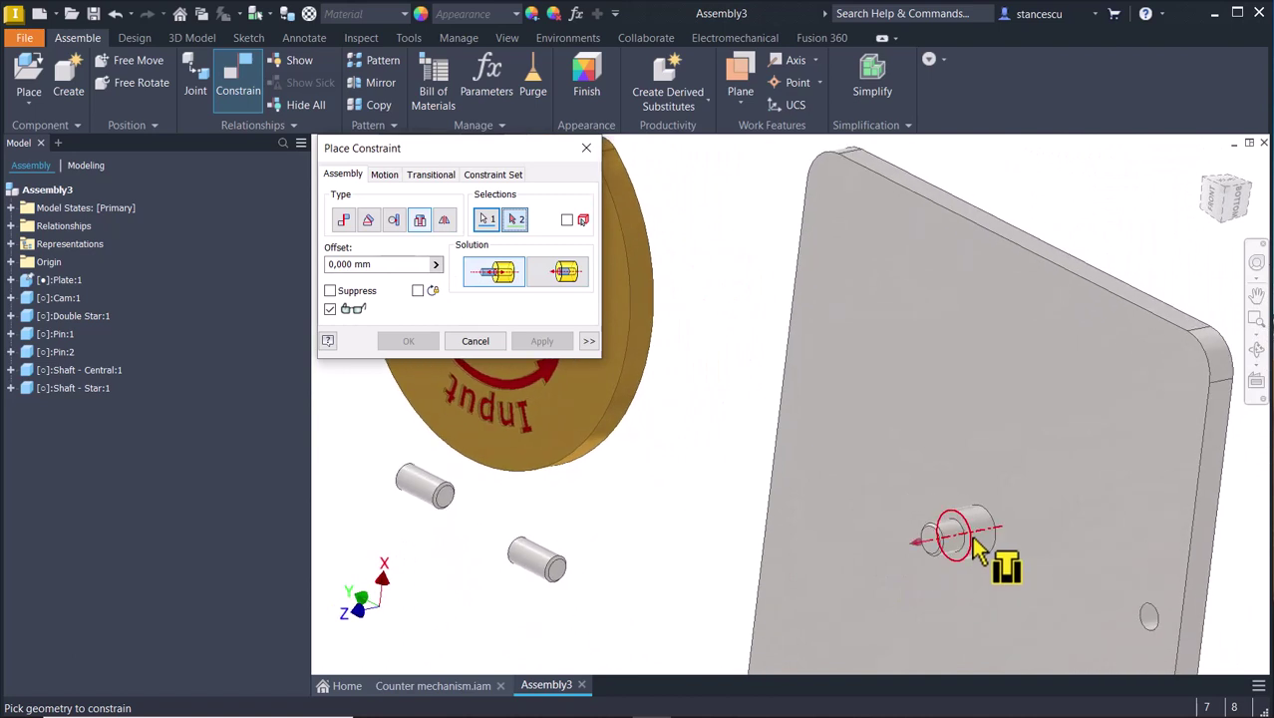
left_click(963, 553)
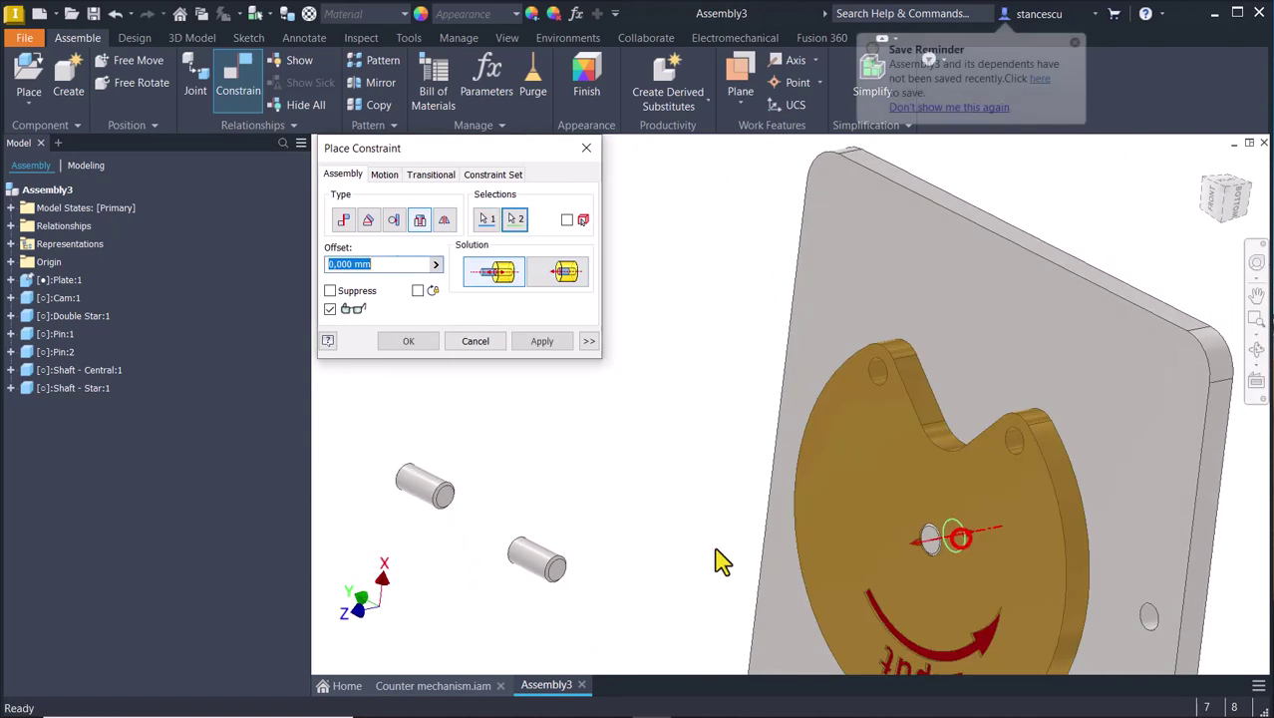
left_click(548, 341)
scroll(549, 410, "down", 2)
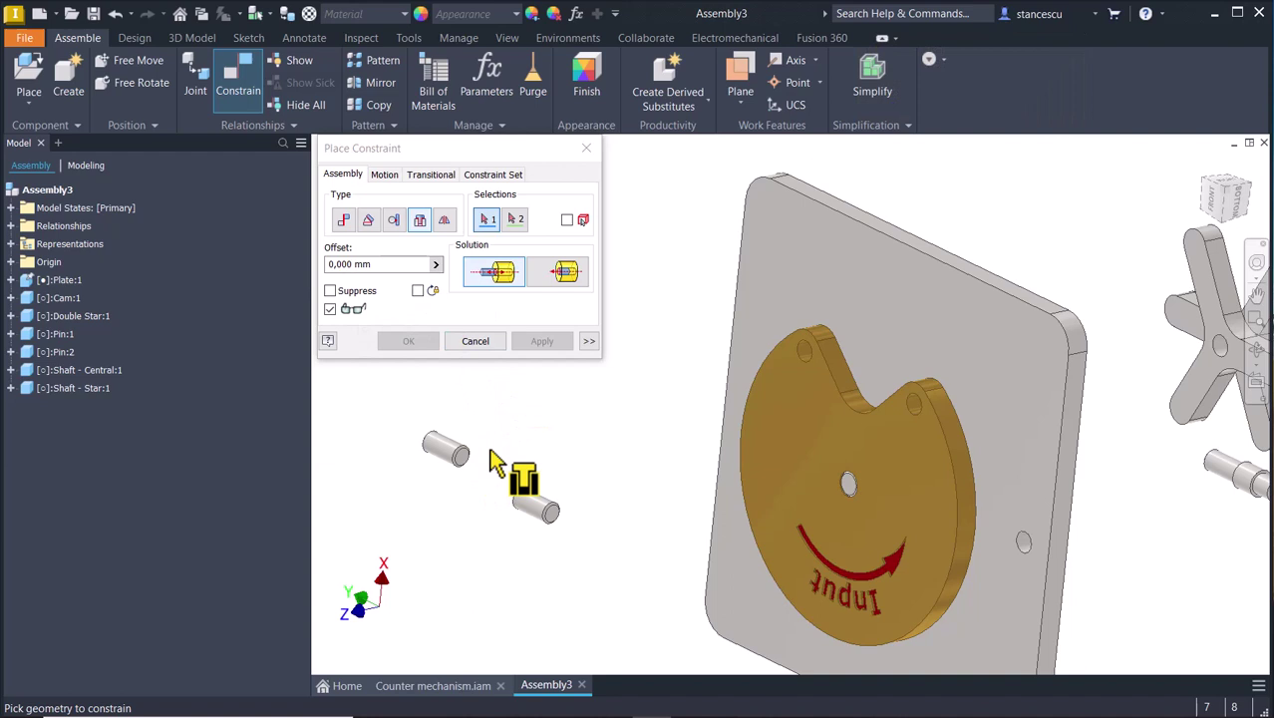
Insert both pins into the cam's two pin holes, flipping the first to protrude outward.
scroll(475, 476, "up", 2)
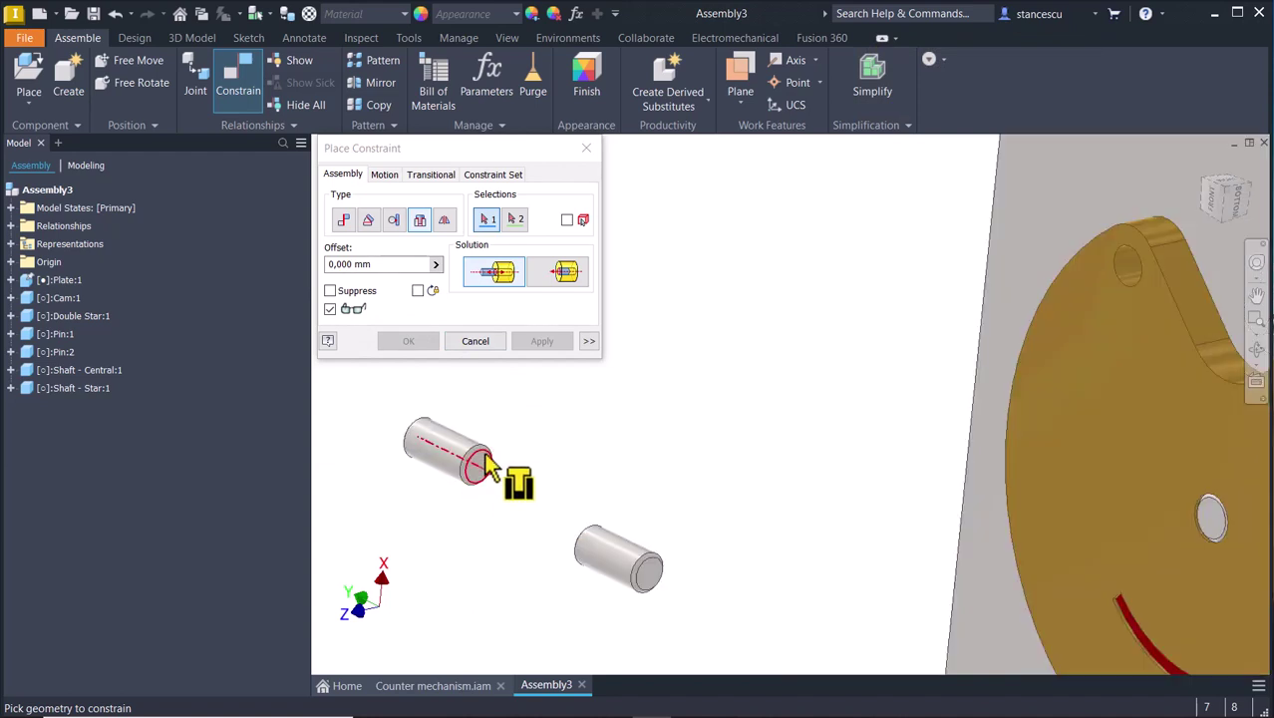
left_click(484, 465)
middle_click_drag(603, 441, 1035, 430, "shift")
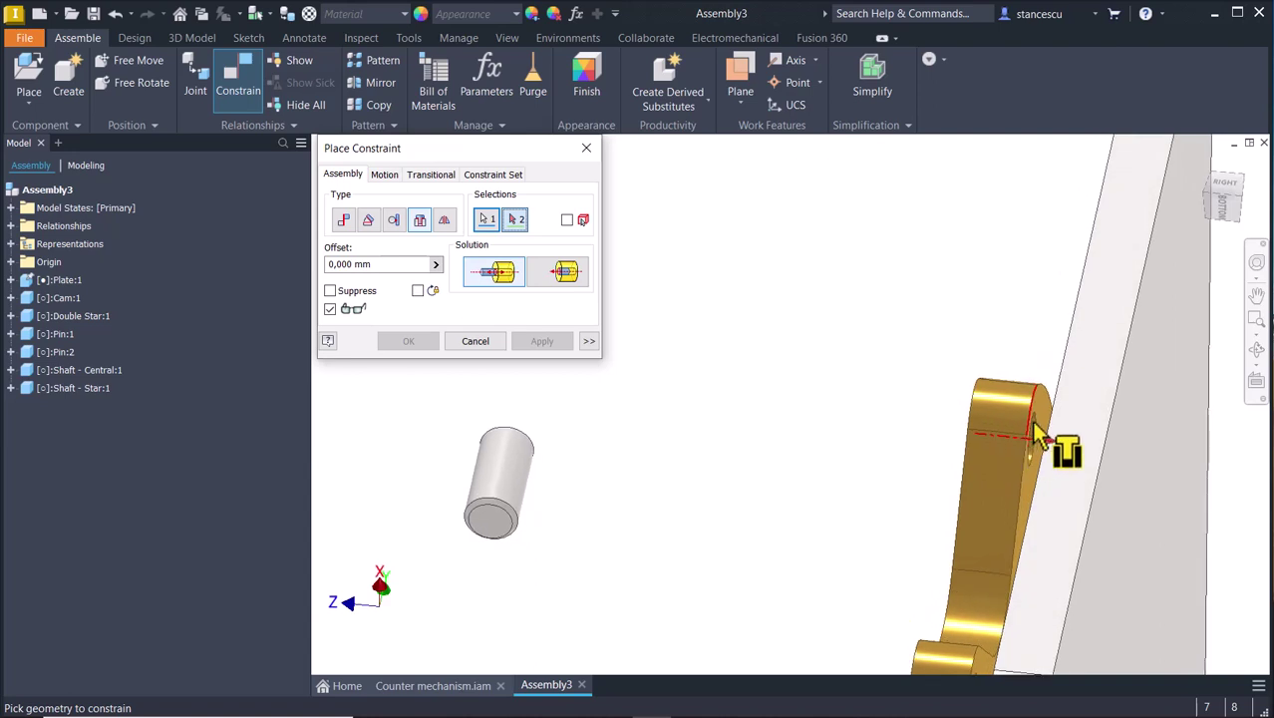
left_click(1037, 433)
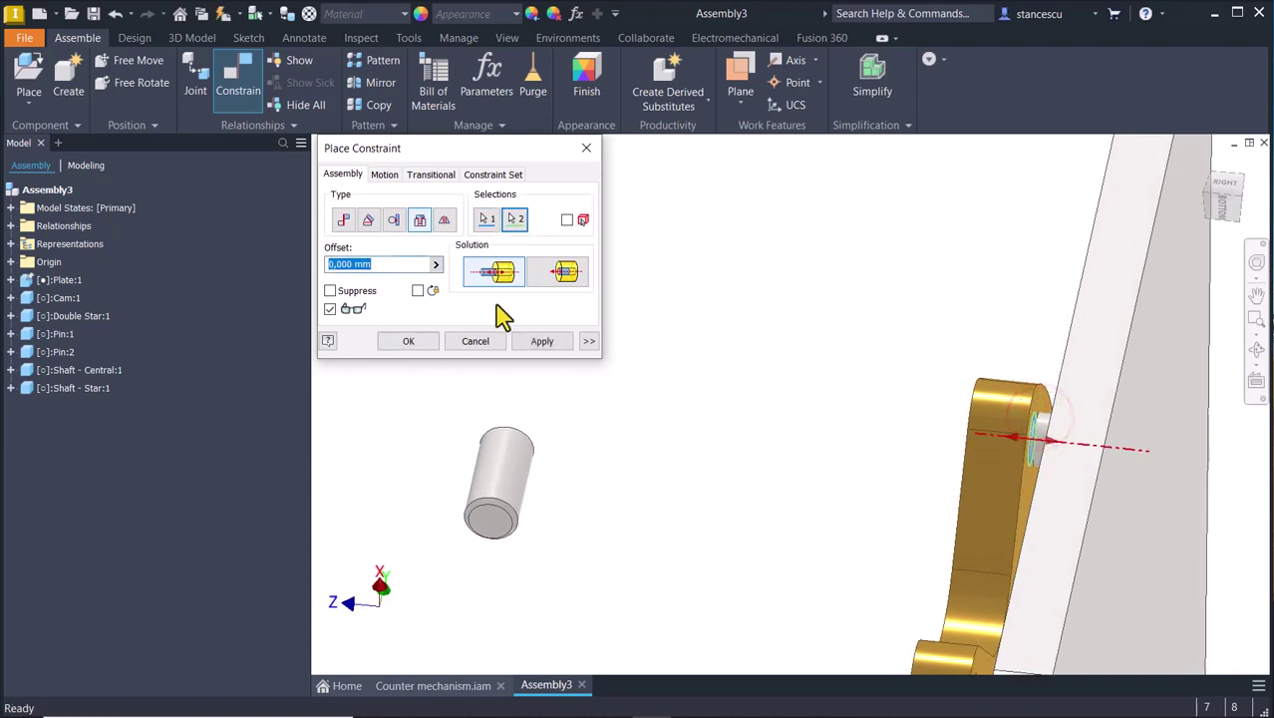
left_click(567, 272)
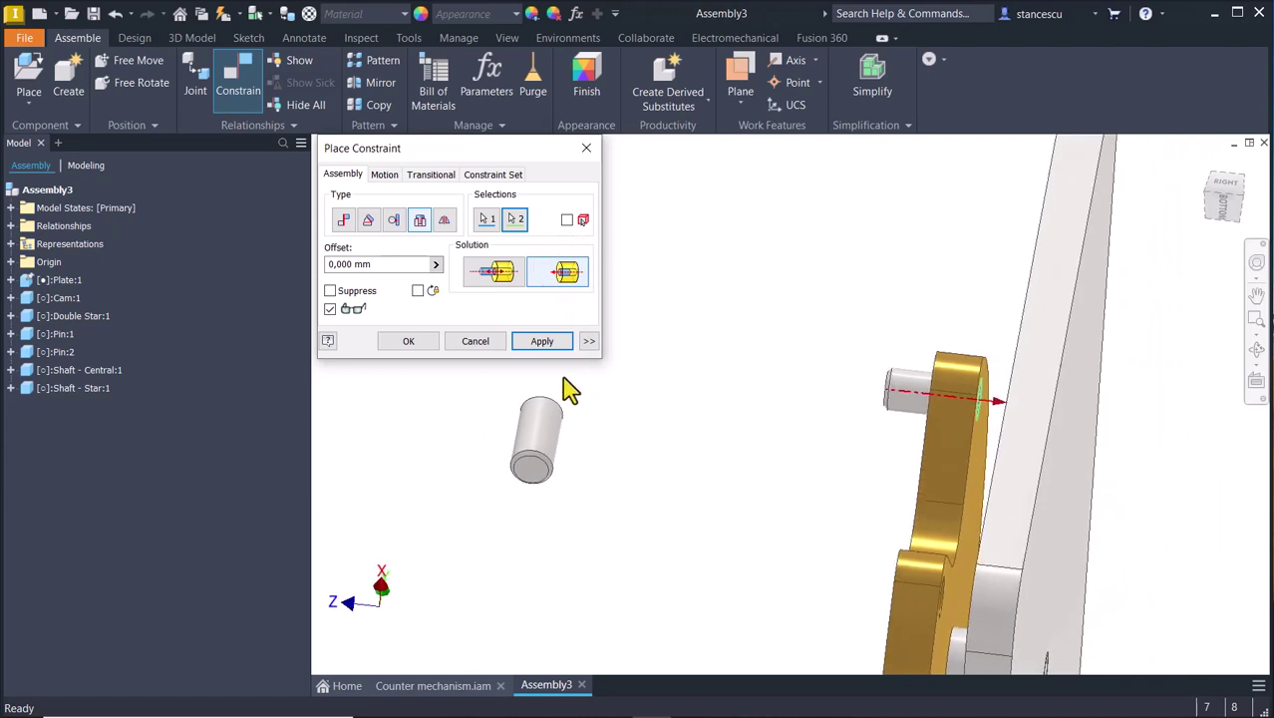
left_click(535, 341)
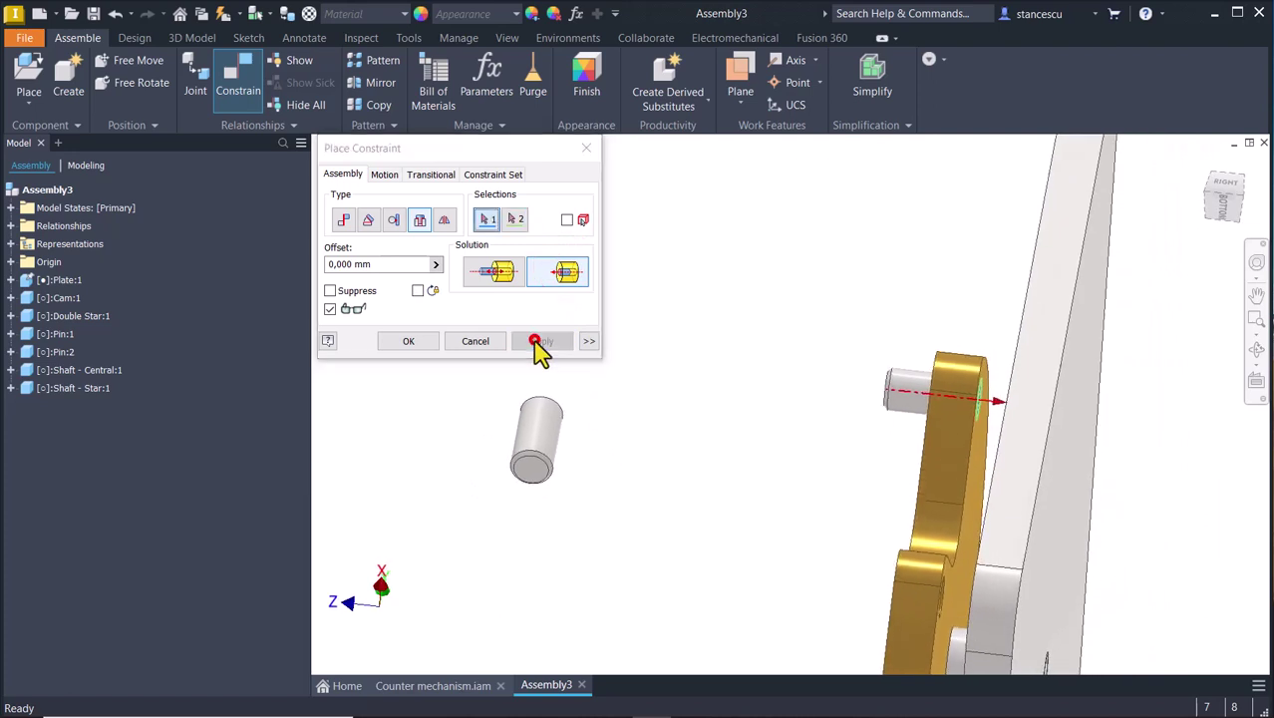
left_click(541, 474)
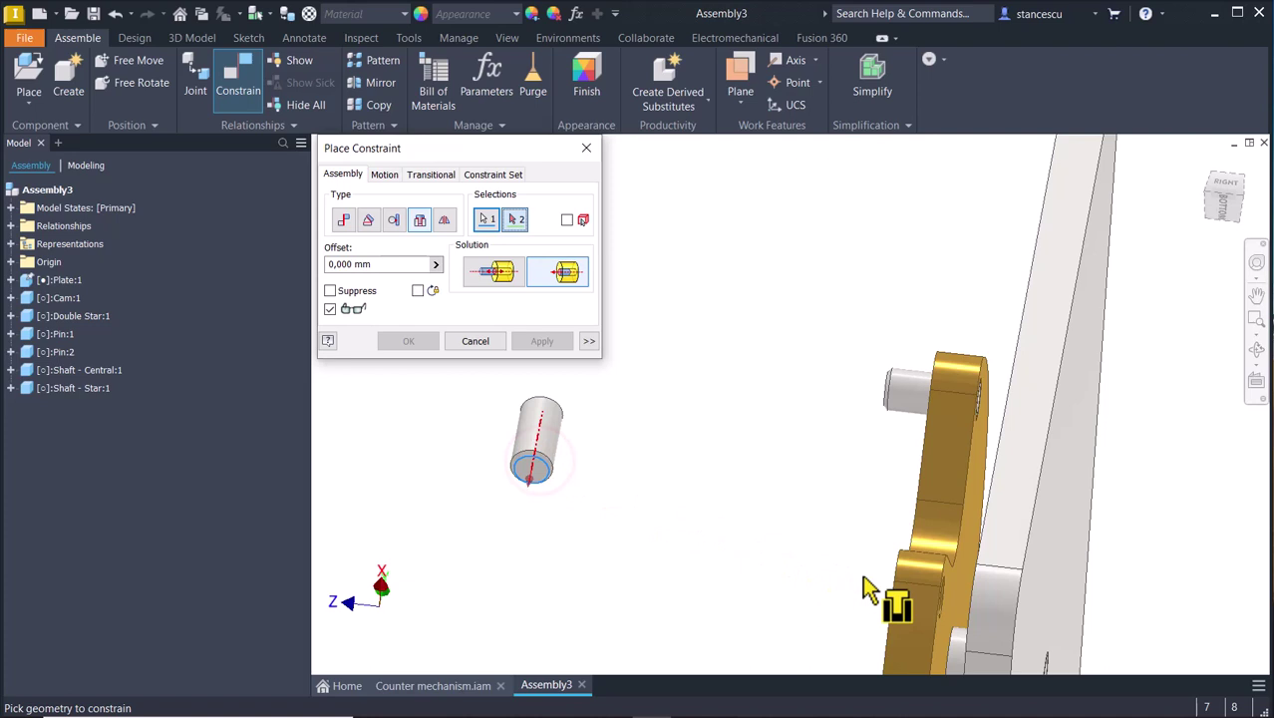
left_click(928, 599)
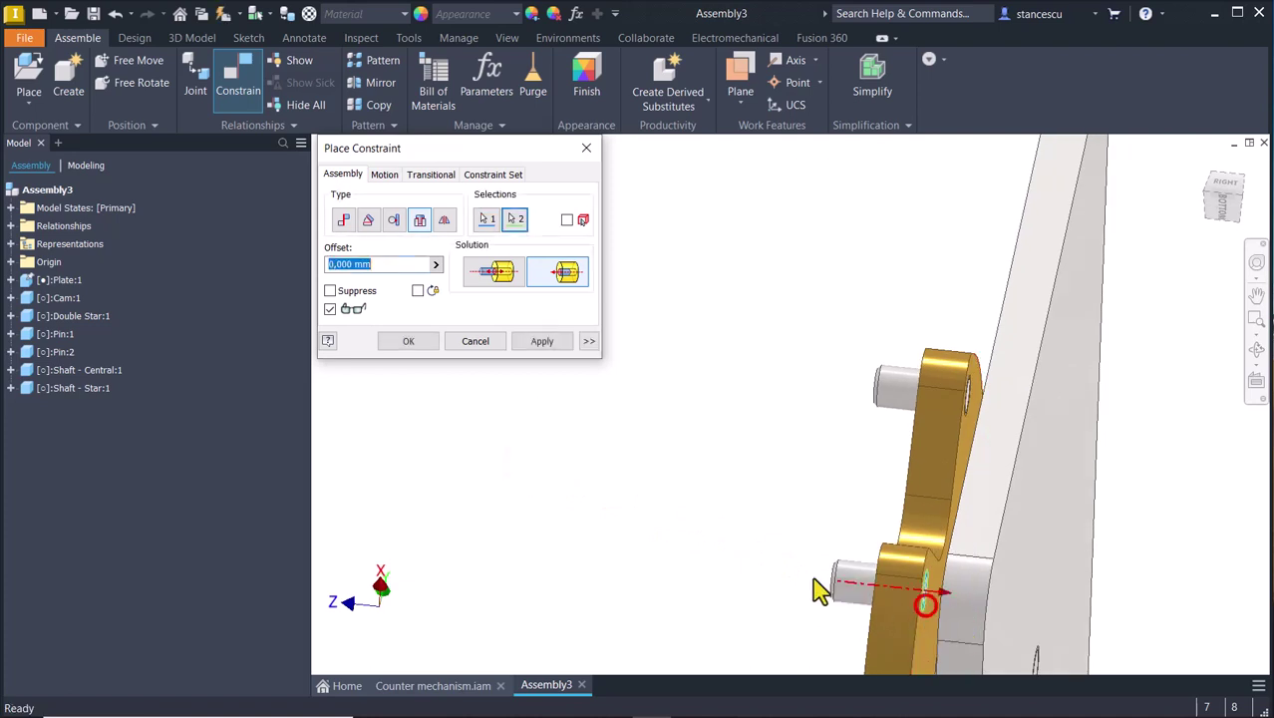
middle_click_drag(499, 399, 623, 409, "shift")
key("F6")
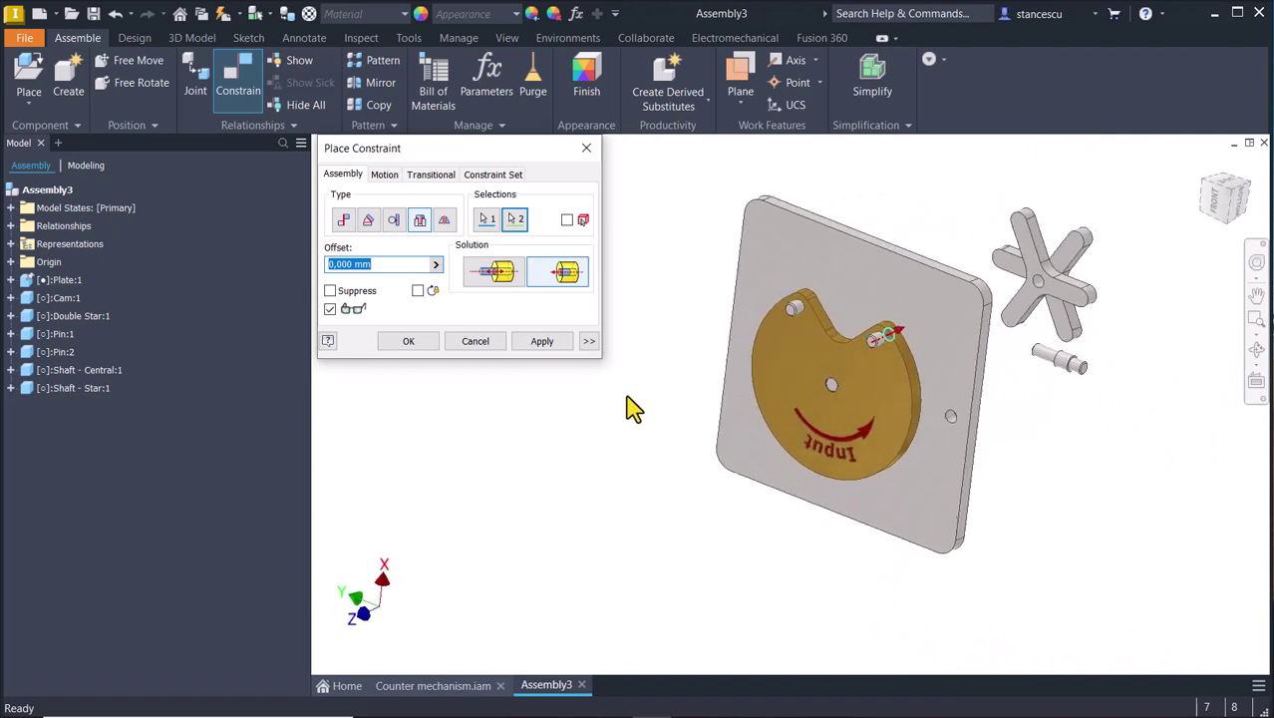
scroll(777, 419, "up", 3)
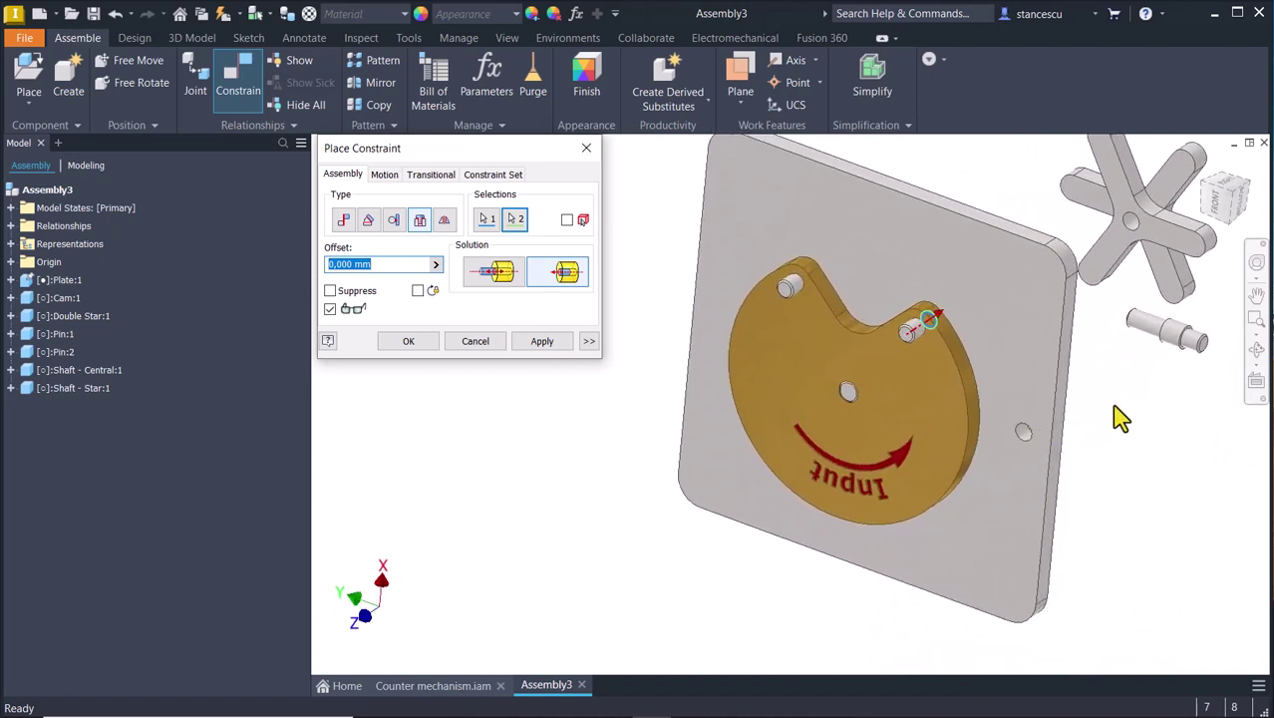
left_click(546, 342)
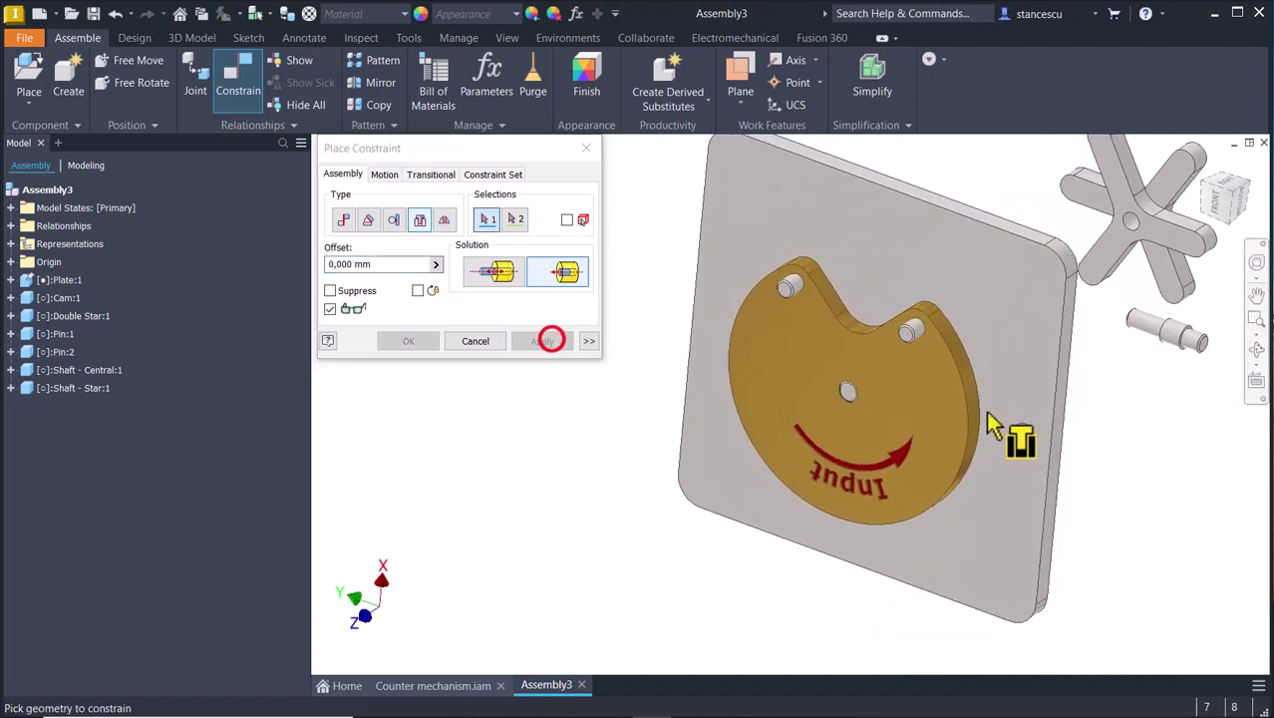
Insert the star shaft into the plate's lower hole using the Opposed solution.
left_click(1184, 349)
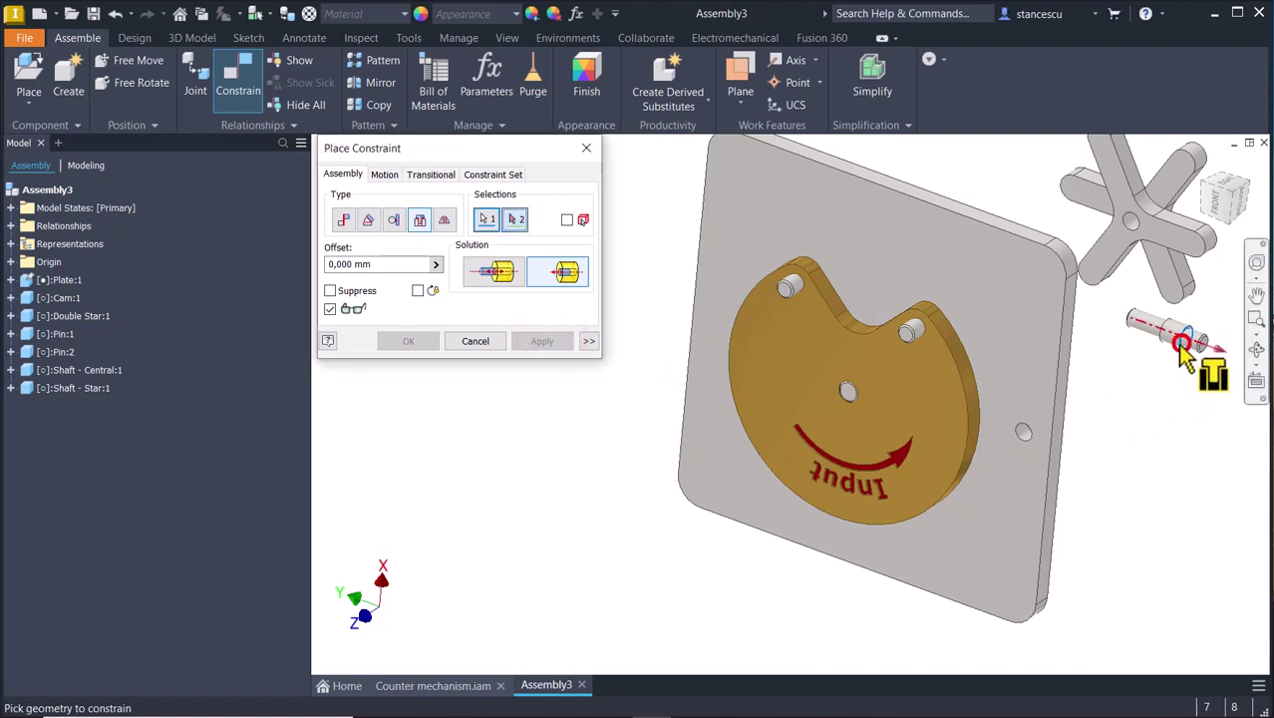
left_click(1027, 434)
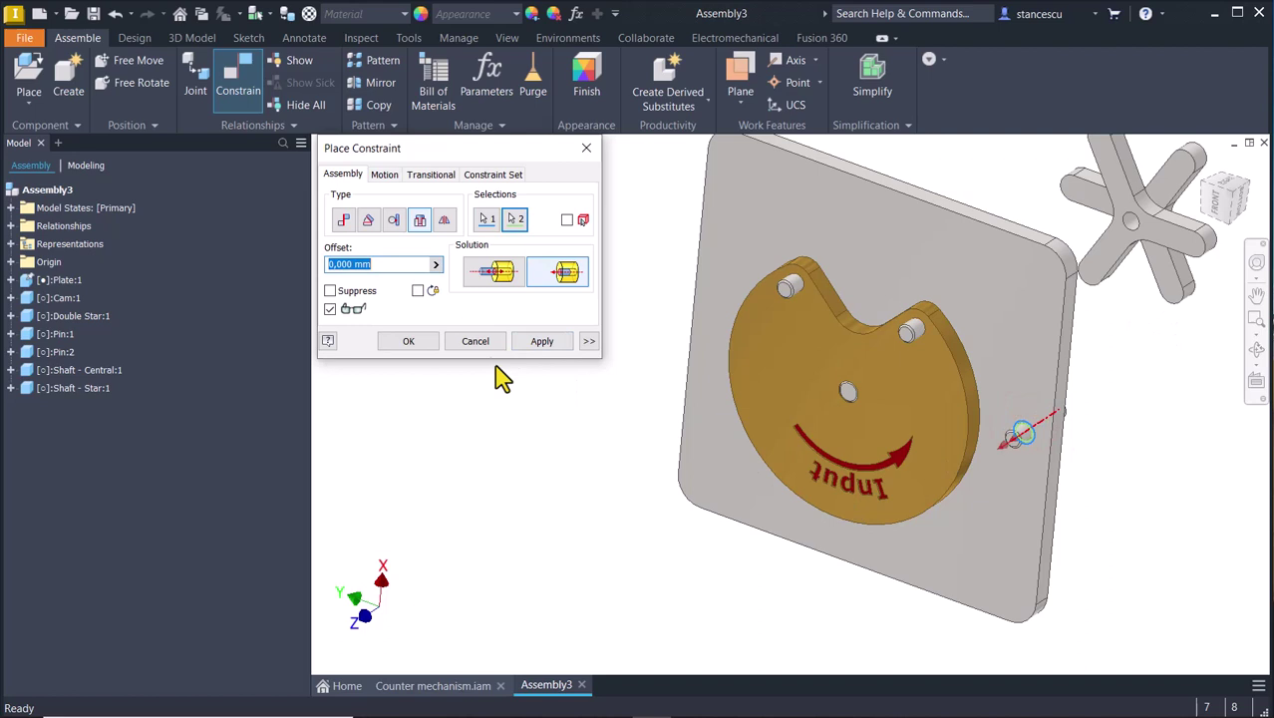
left_click(505, 283)
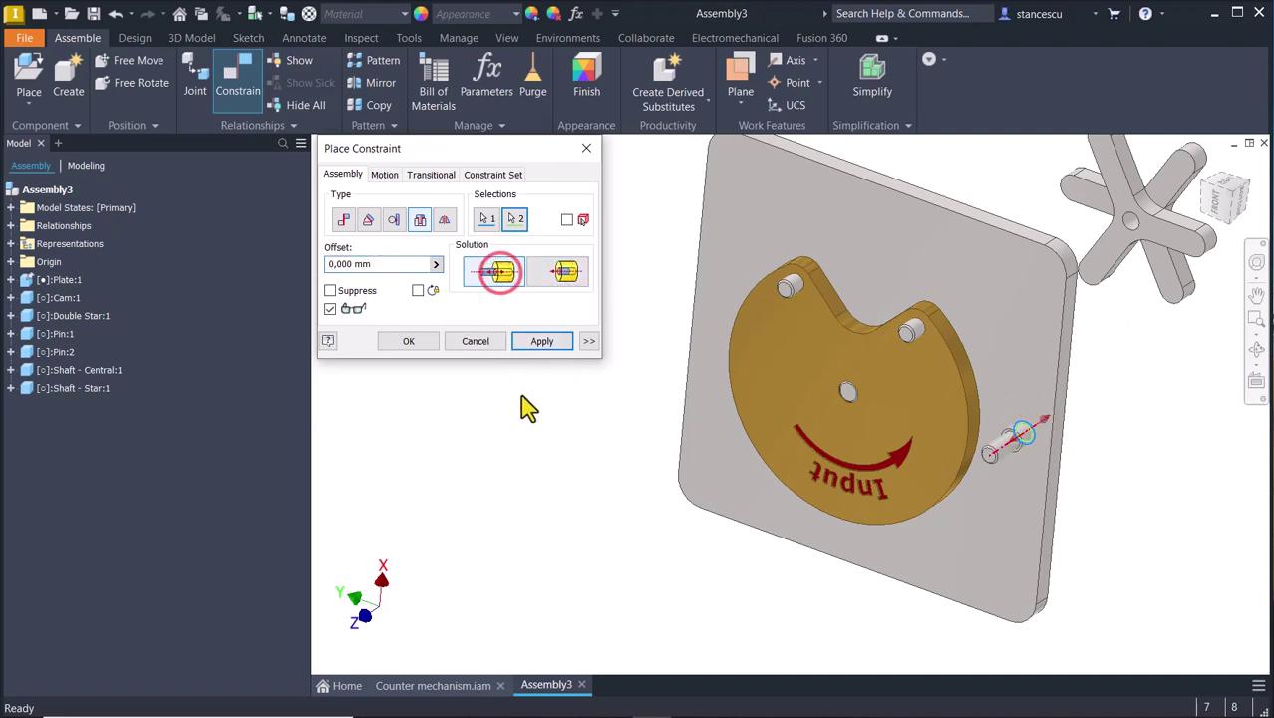
left_click(544, 342)
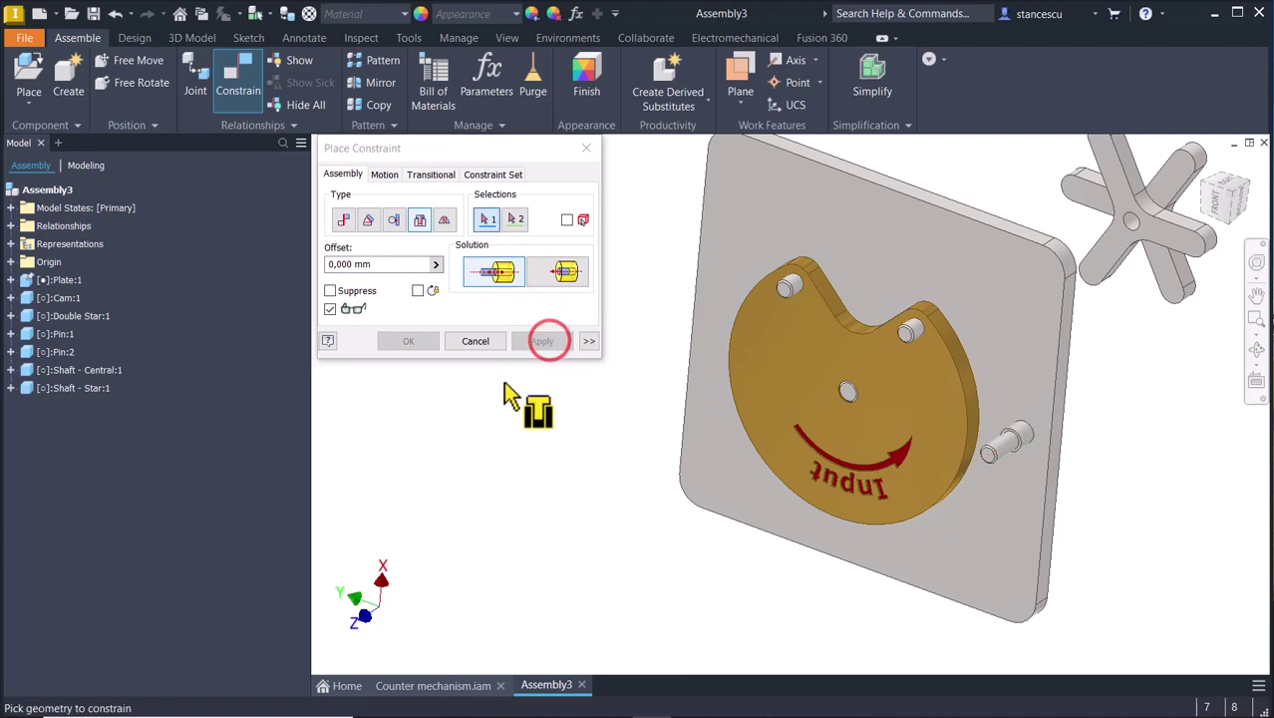
Insert-constrain the Double Star onto the star shaft beside the cam and finish constraining.
scroll(1010, 483, "up", 5)
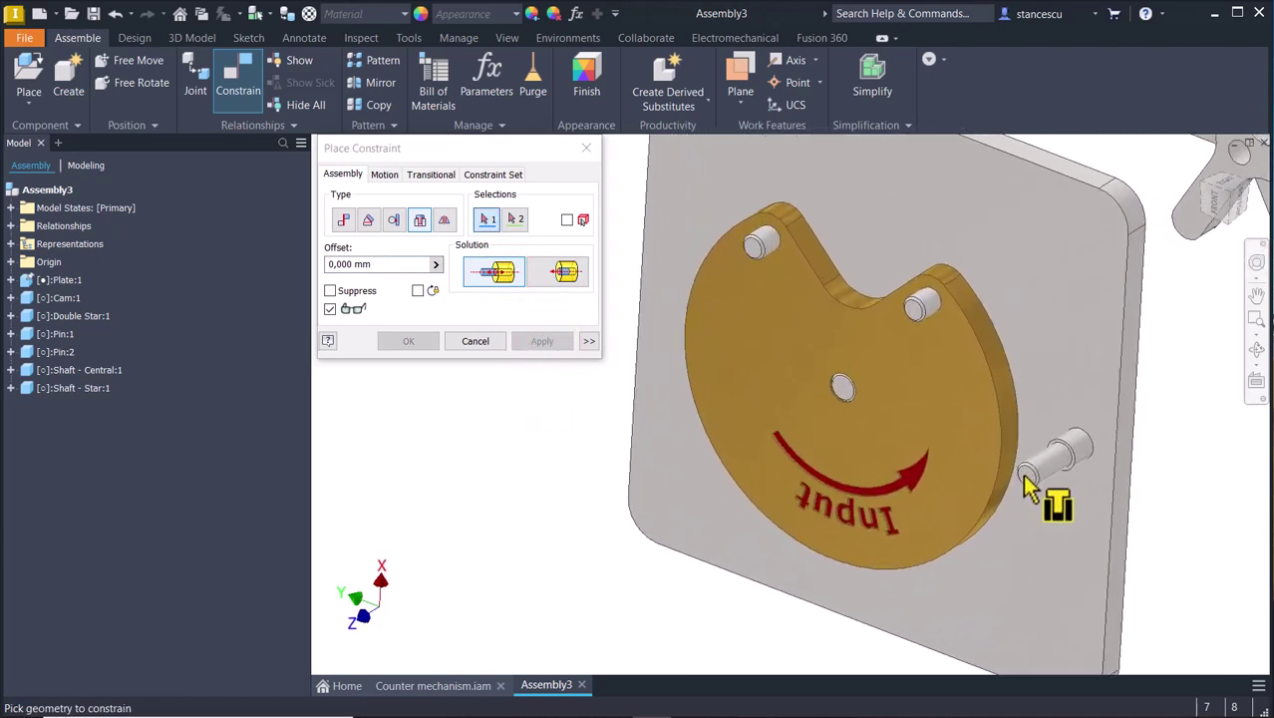
left_click(1096, 480)
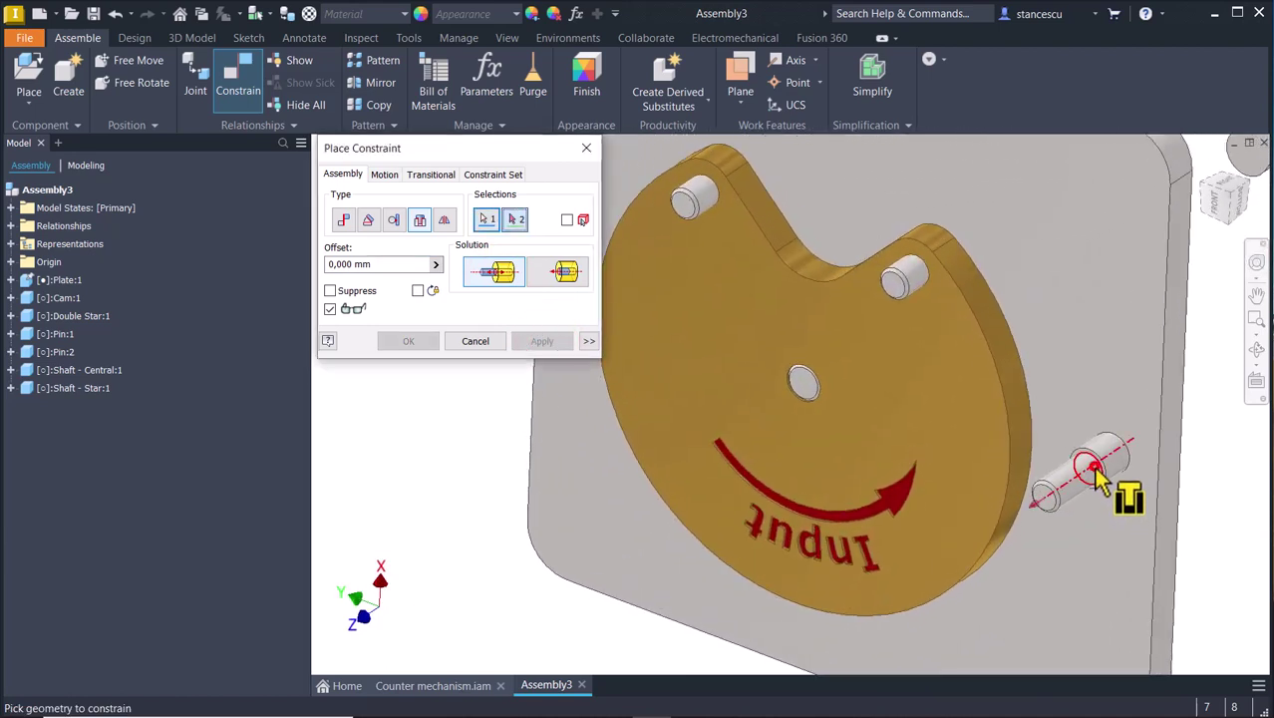
middle_click_drag(1100, 477, 961, 284, "shift")
left_click(967, 279)
middle_click_drag(977, 342, 435, 346, "shift")
left_click(408, 341)
key("F6")
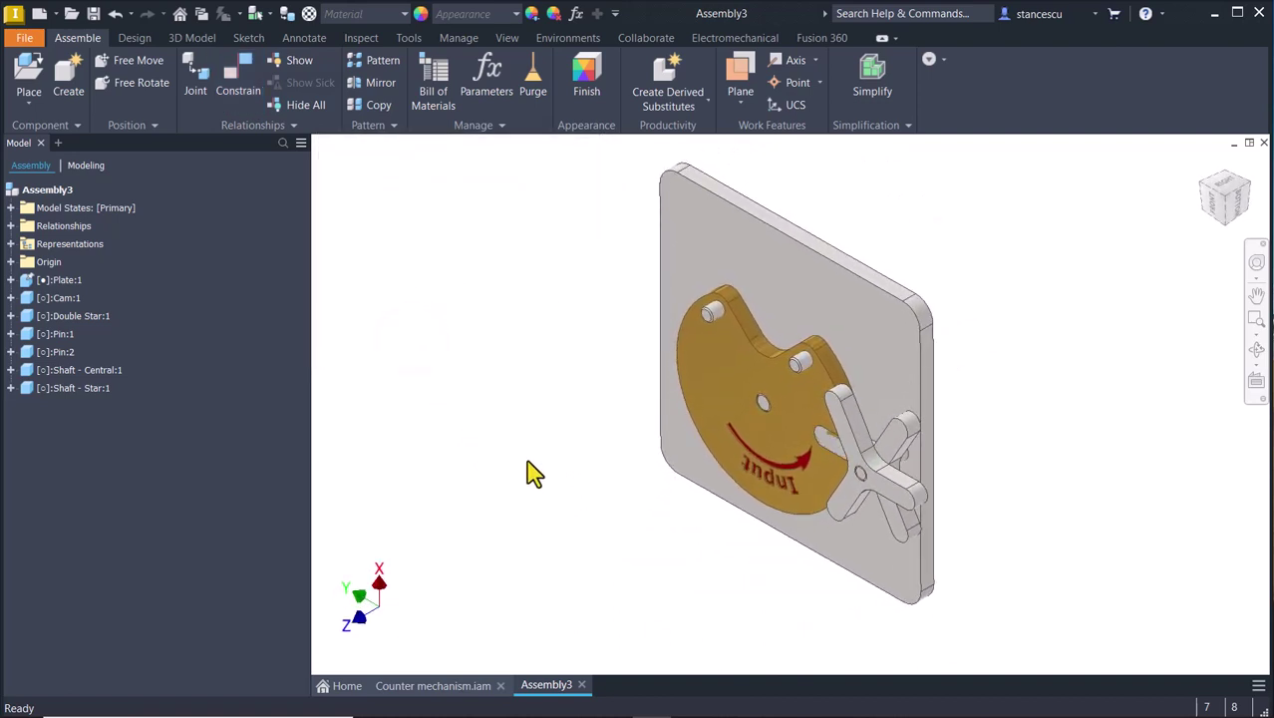
Drag the cam and the double star around their shafts until a cam pin meets a star slot.
middle_click_drag(529, 472, 900, 446, "shift")
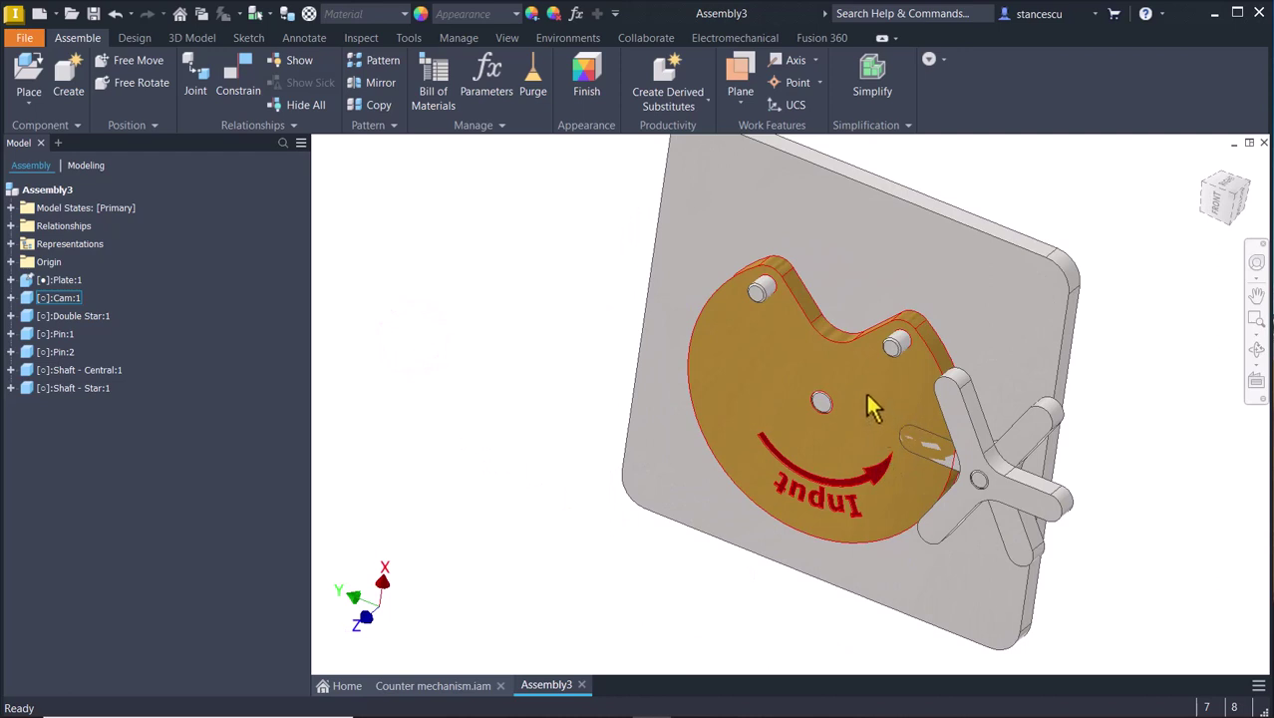
left_click(923, 278)
key("Escape")
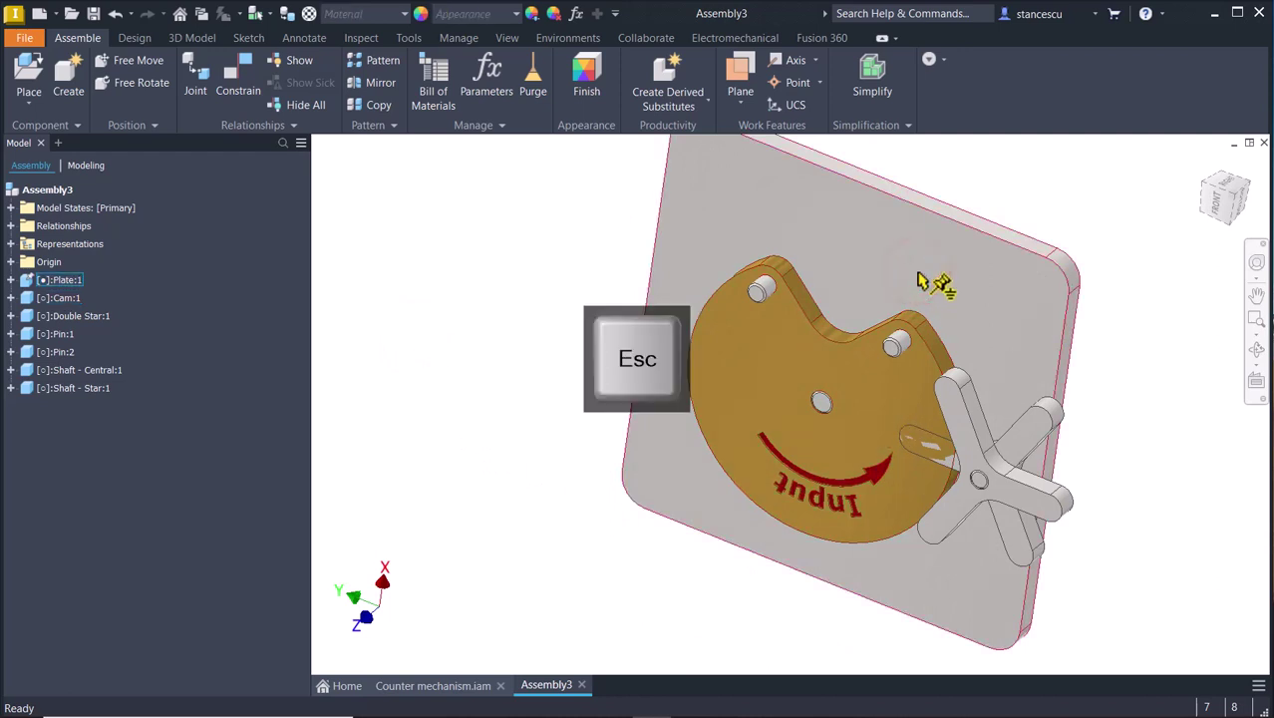
left_click_drag(854, 321, 884, 469)
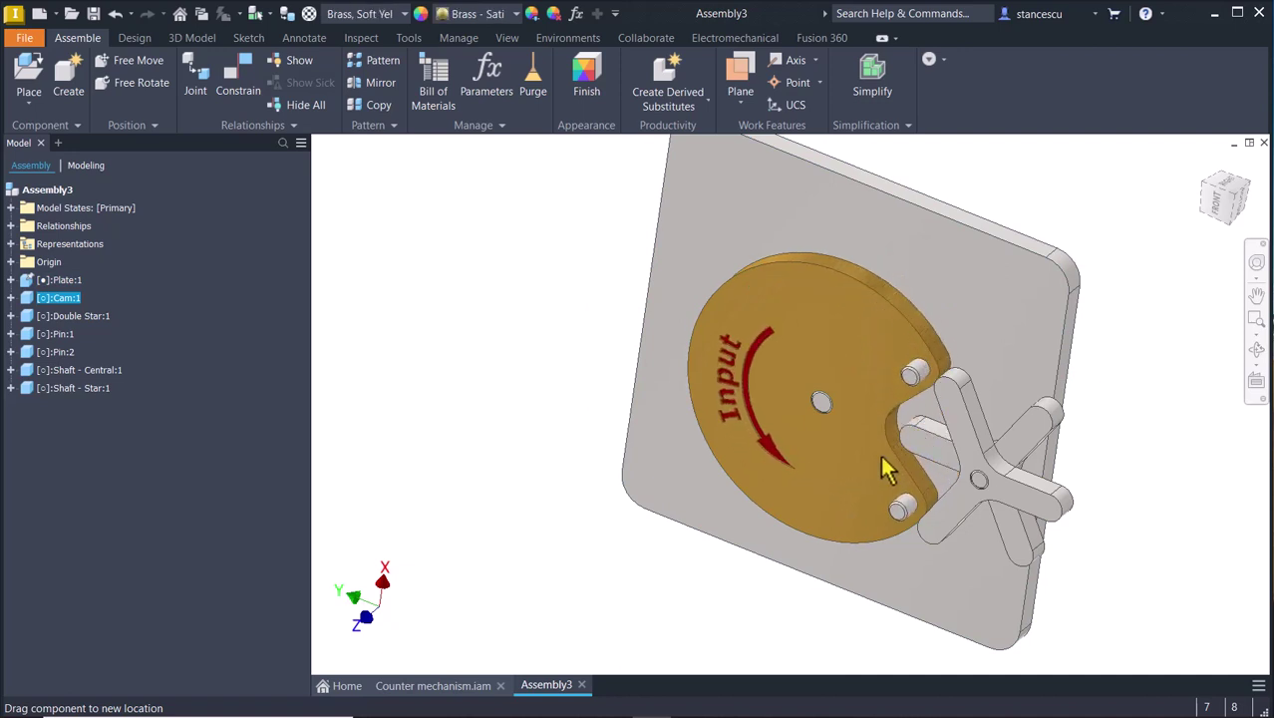
left_click_drag(886, 468, 879, 469)
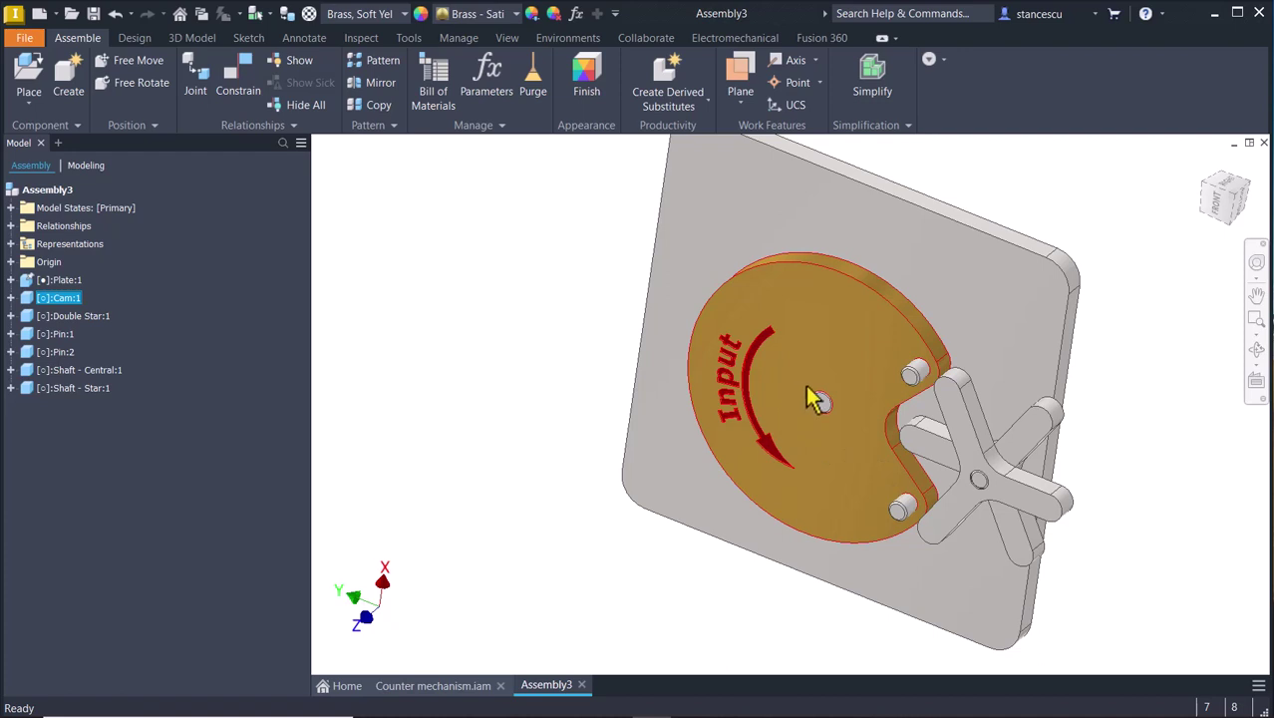
key("F6")
key("Escape")
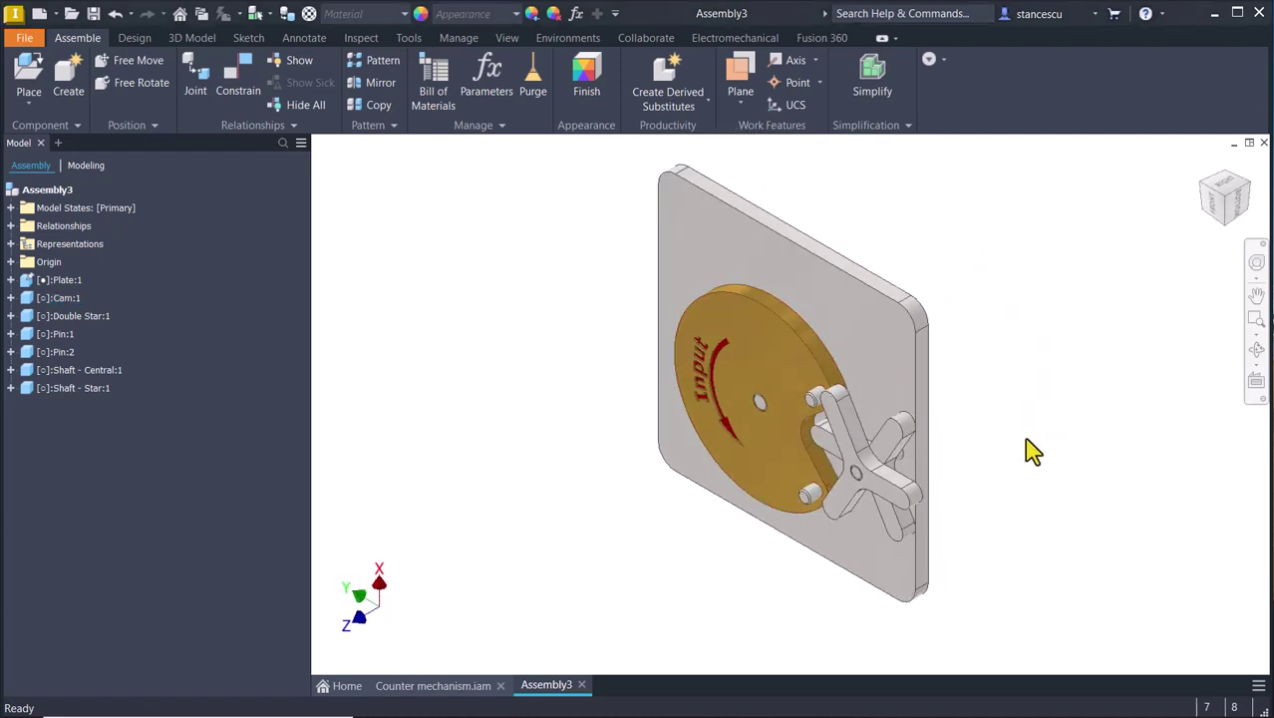
mouse_move(786, 347)
left_mouse_down()
mouse_move(765, 328)
mouse_move(787, 354)
mouse_move(768, 336)
mouse_move(783, 344)
left_mouse_up()
mouse_move(894, 445)
left_mouse_down()
mouse_move(903, 478)
mouse_move(874, 427)
mouse_move(898, 448)
left_mouse_up()
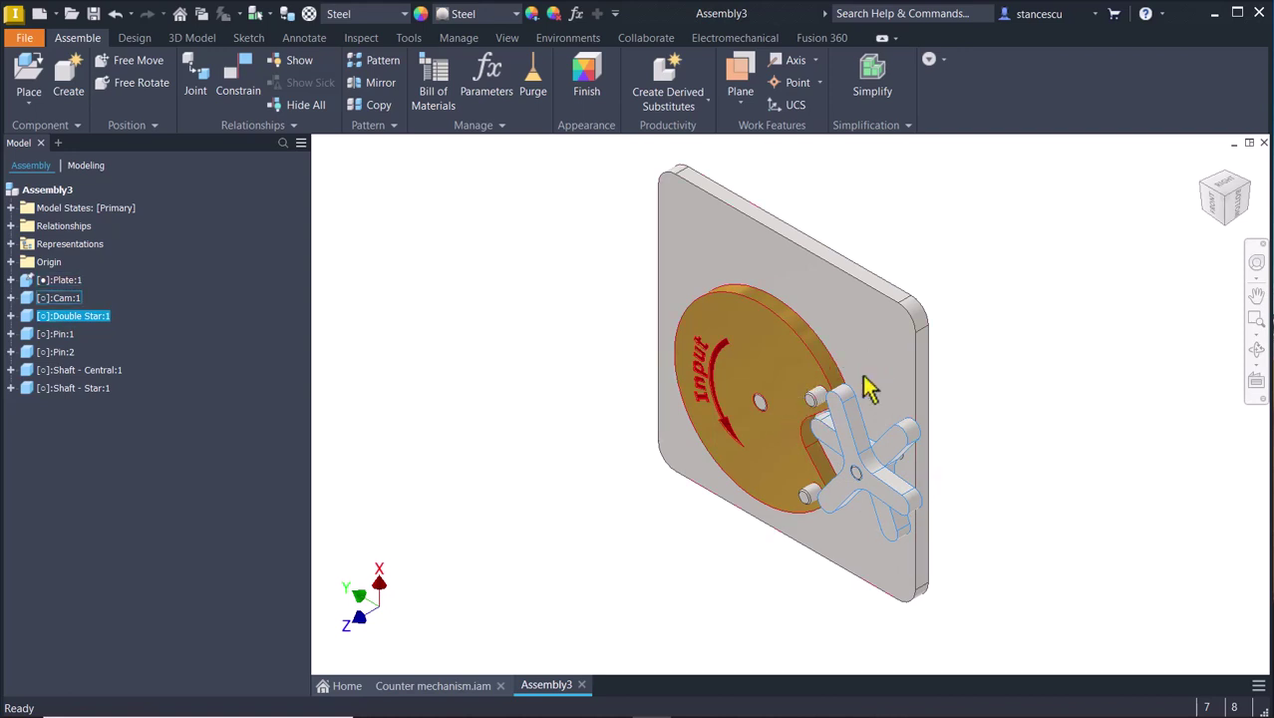
Clear the selection and switch to Dynamic Simulation from the Environments tab.
left_click(993, 315)
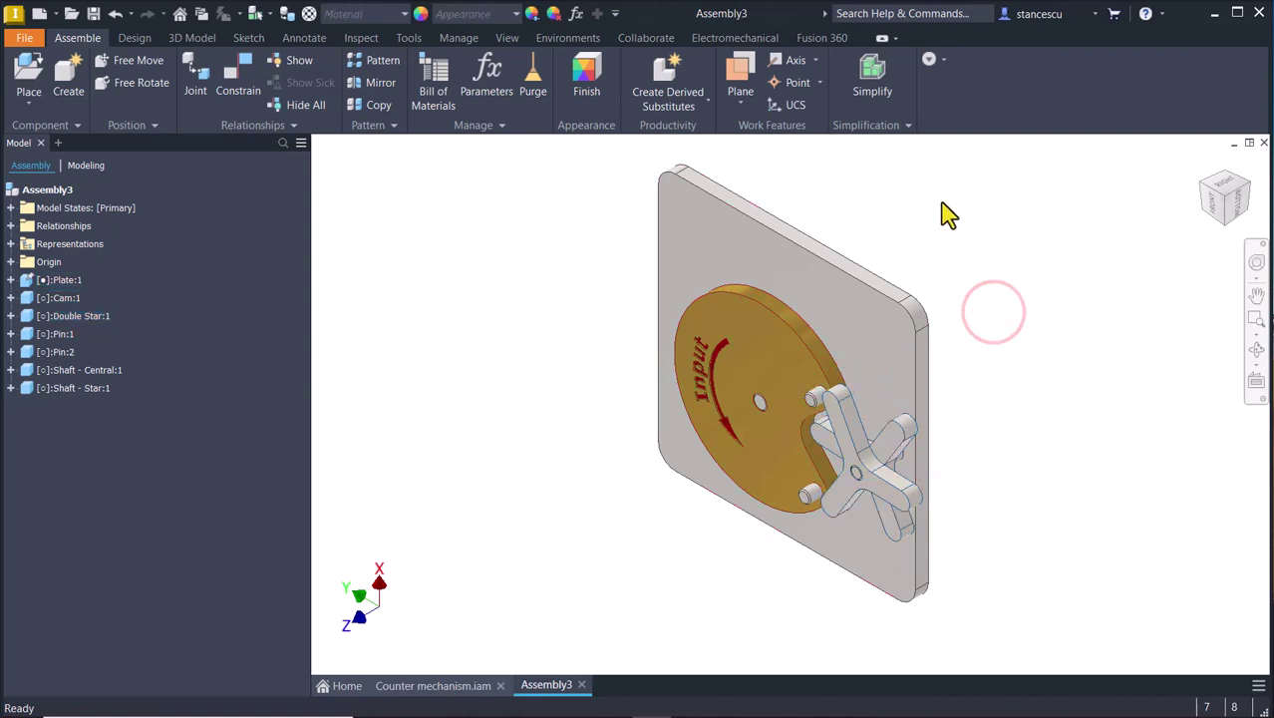
left_click(567, 39)
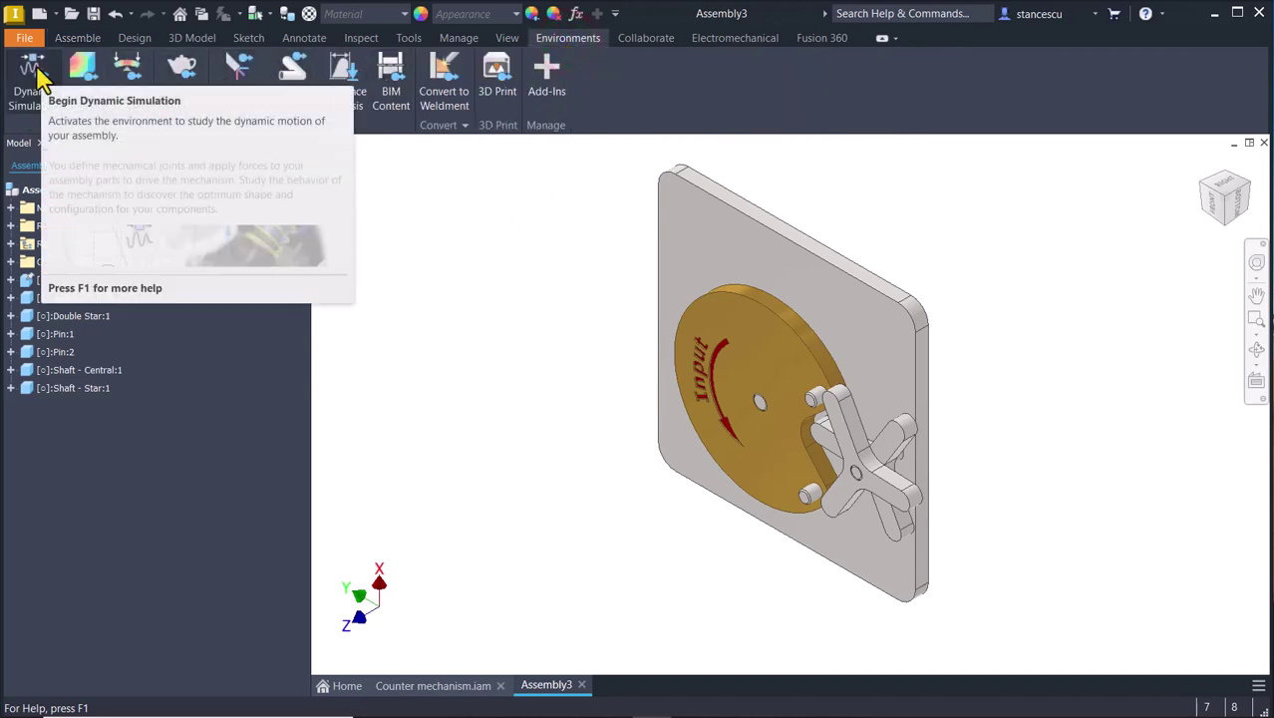
left_click(35, 70)
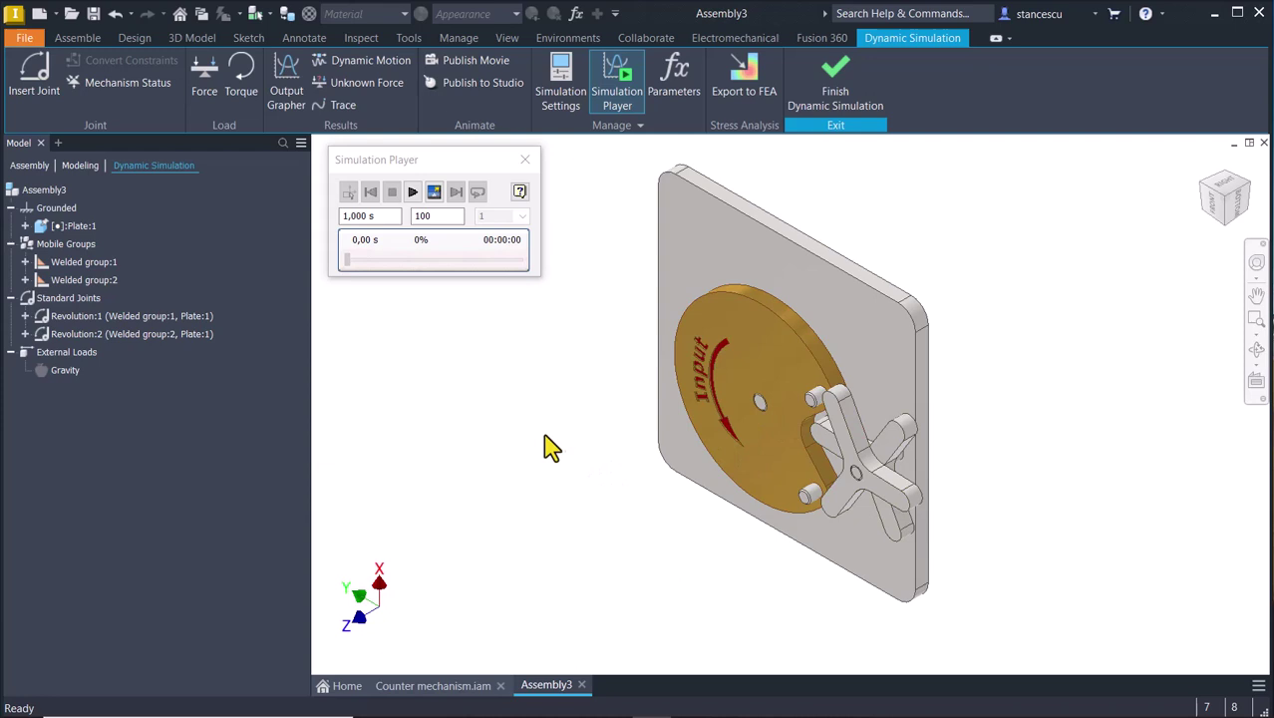
Enable imposed motion on Revolution:2's dof 1 (R) with a constant velocity of 120 deg/s.
double_click(90, 337)
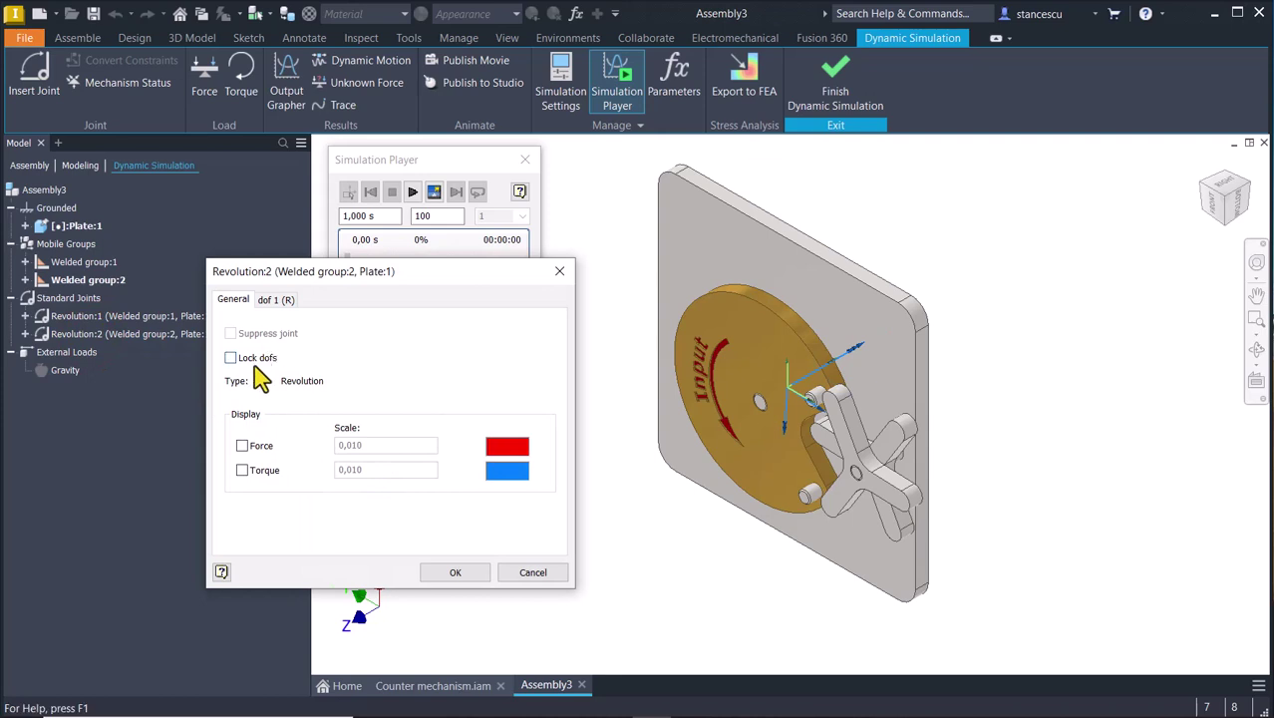
left_click(269, 302)
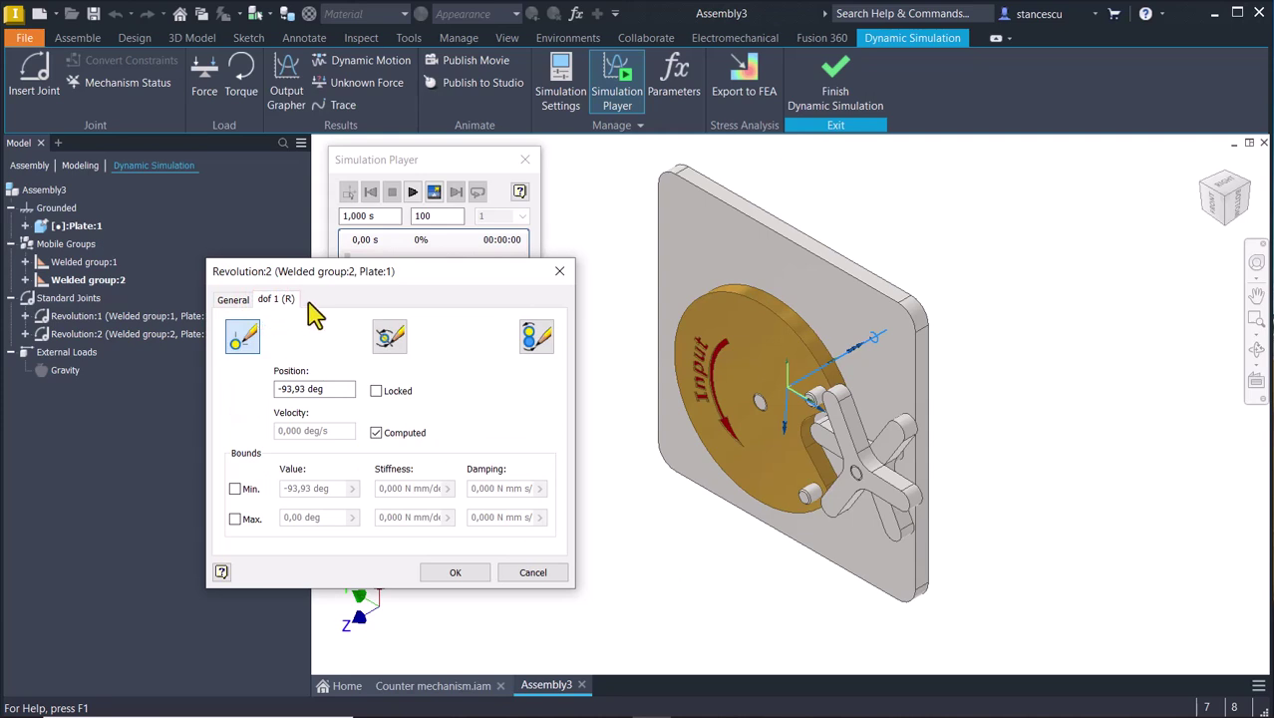
left_click(536, 339)
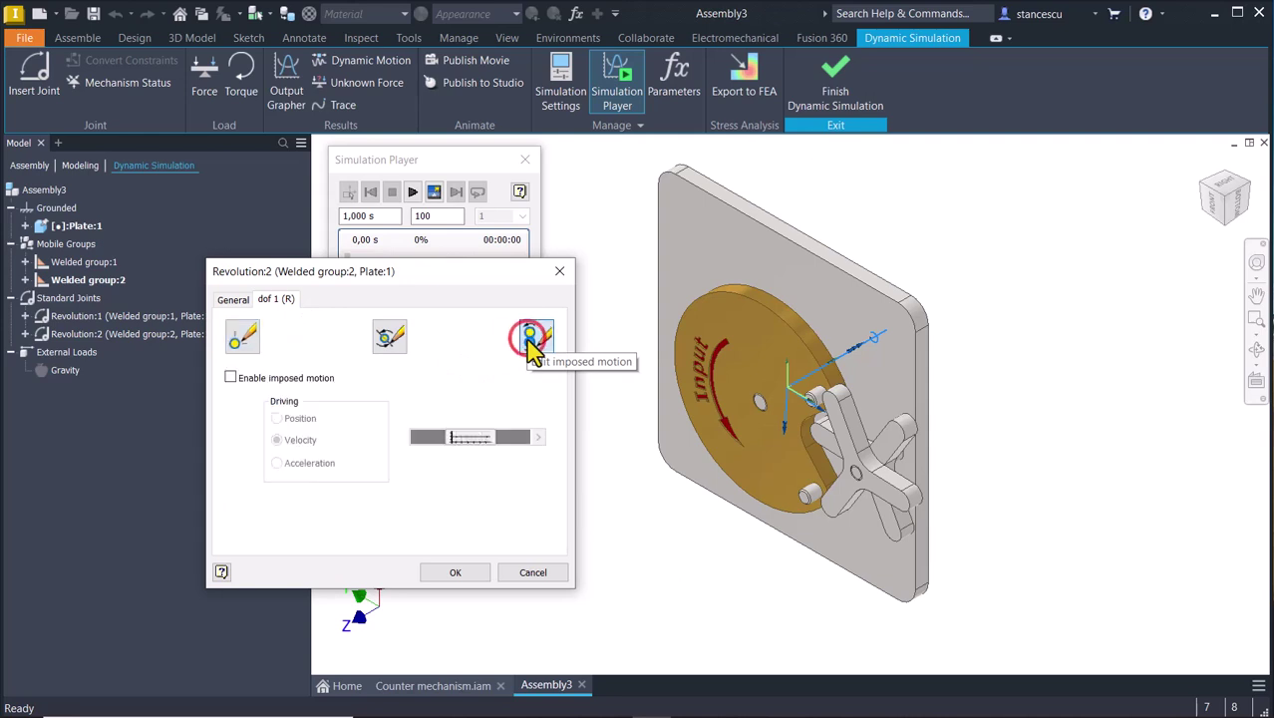
left_click(230, 379)
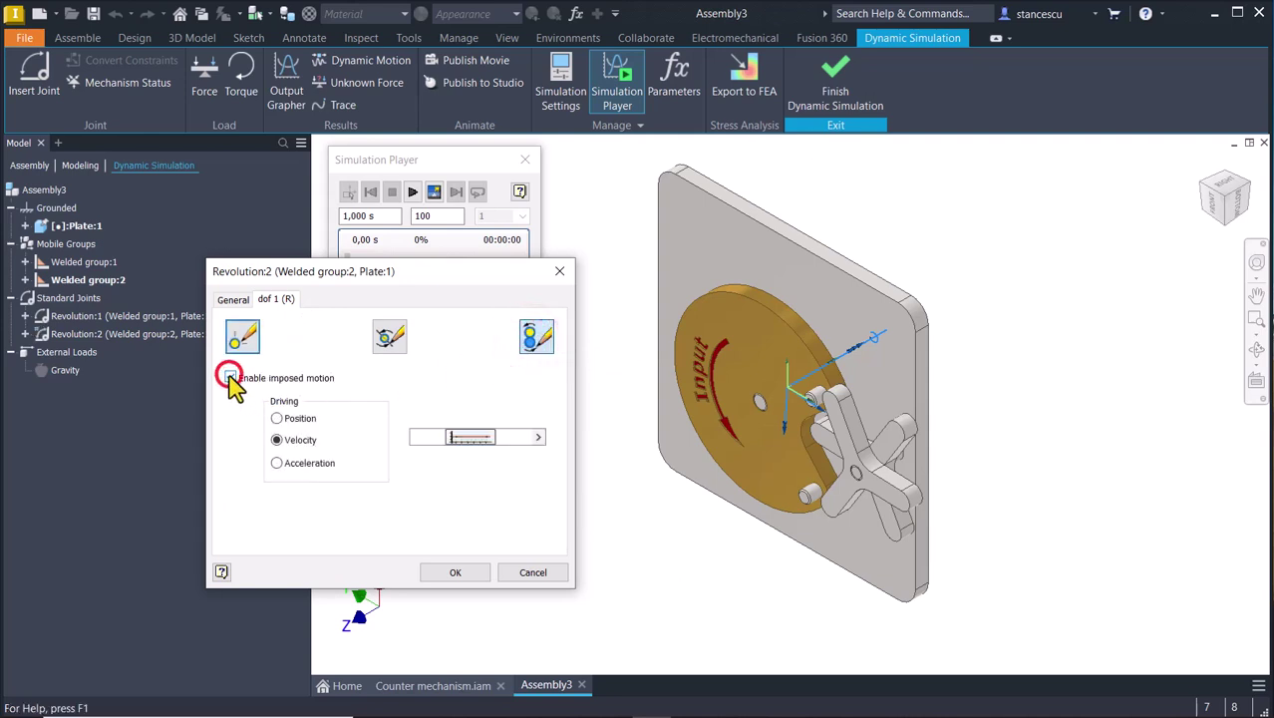
left_click(539, 439)
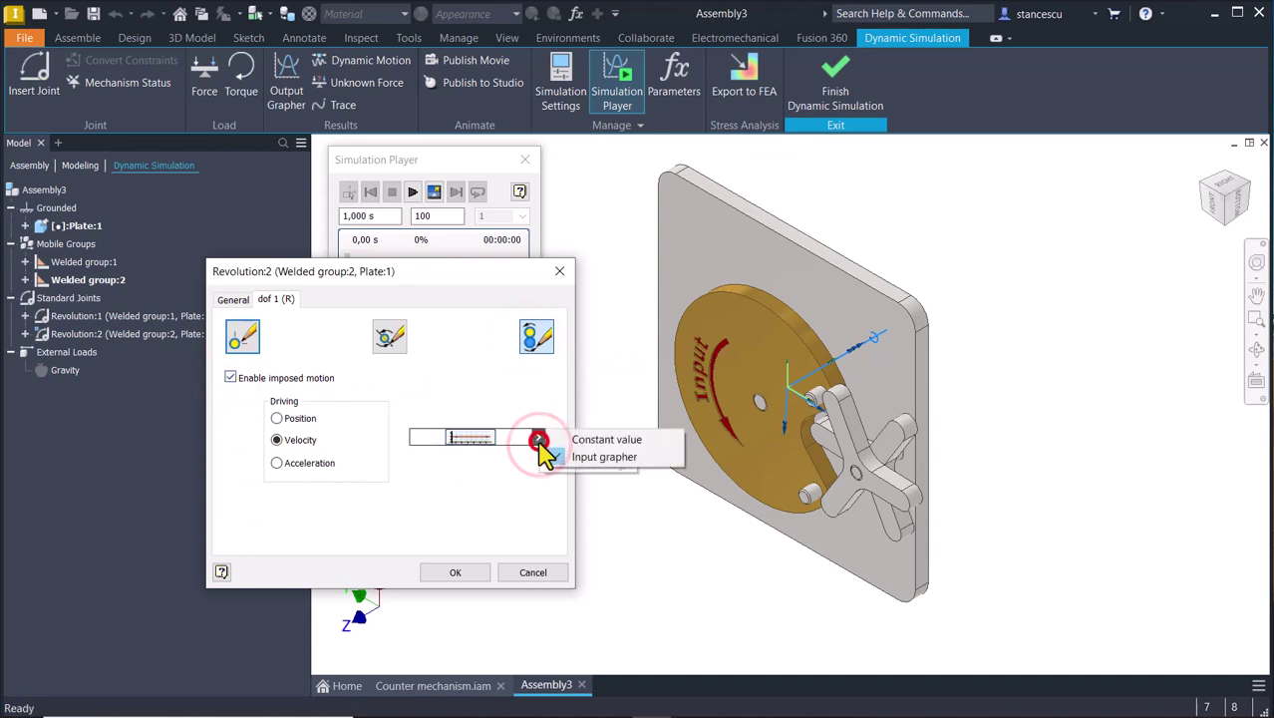
left_click(581, 441)
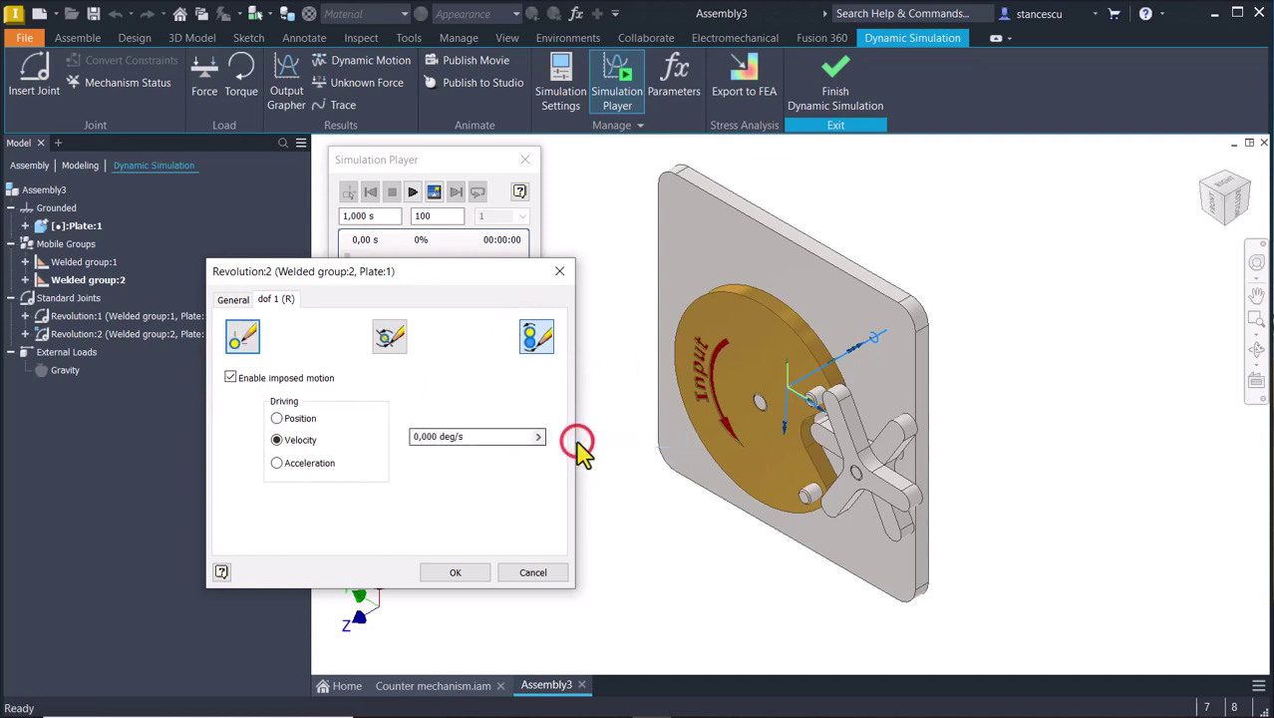
left_click(436, 436)
key("shift+Home")
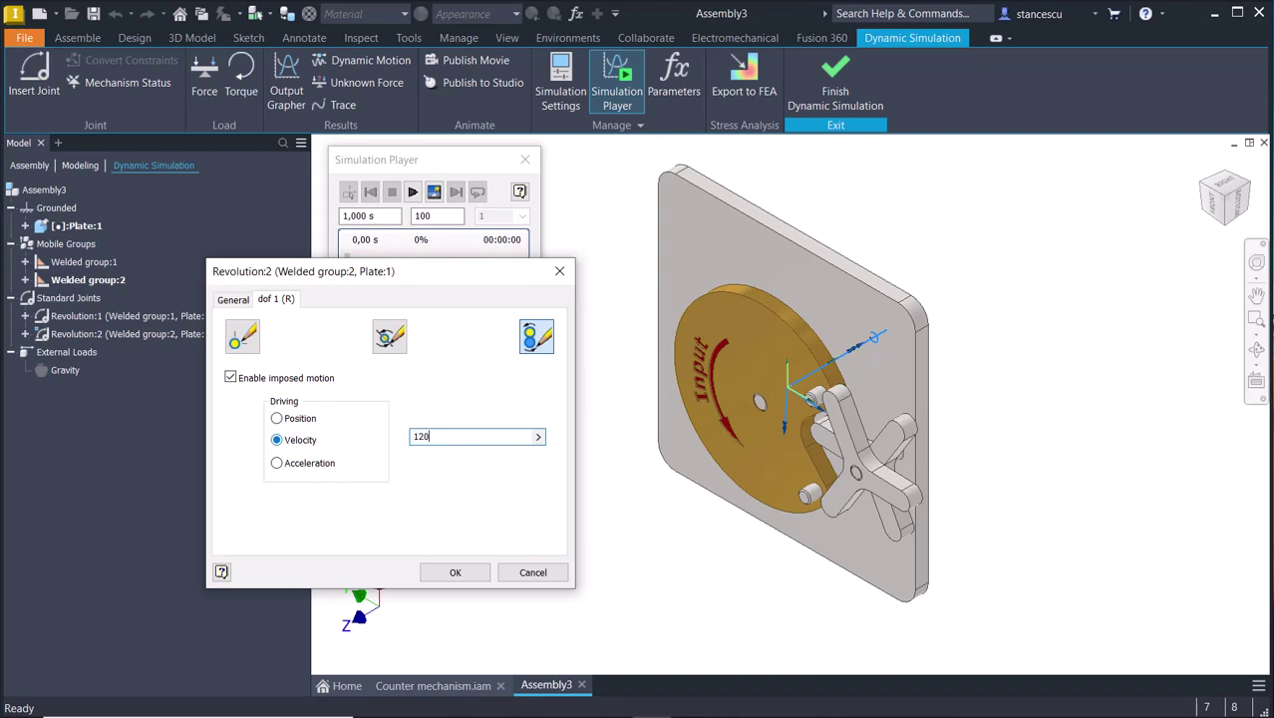
left_click(456, 573)
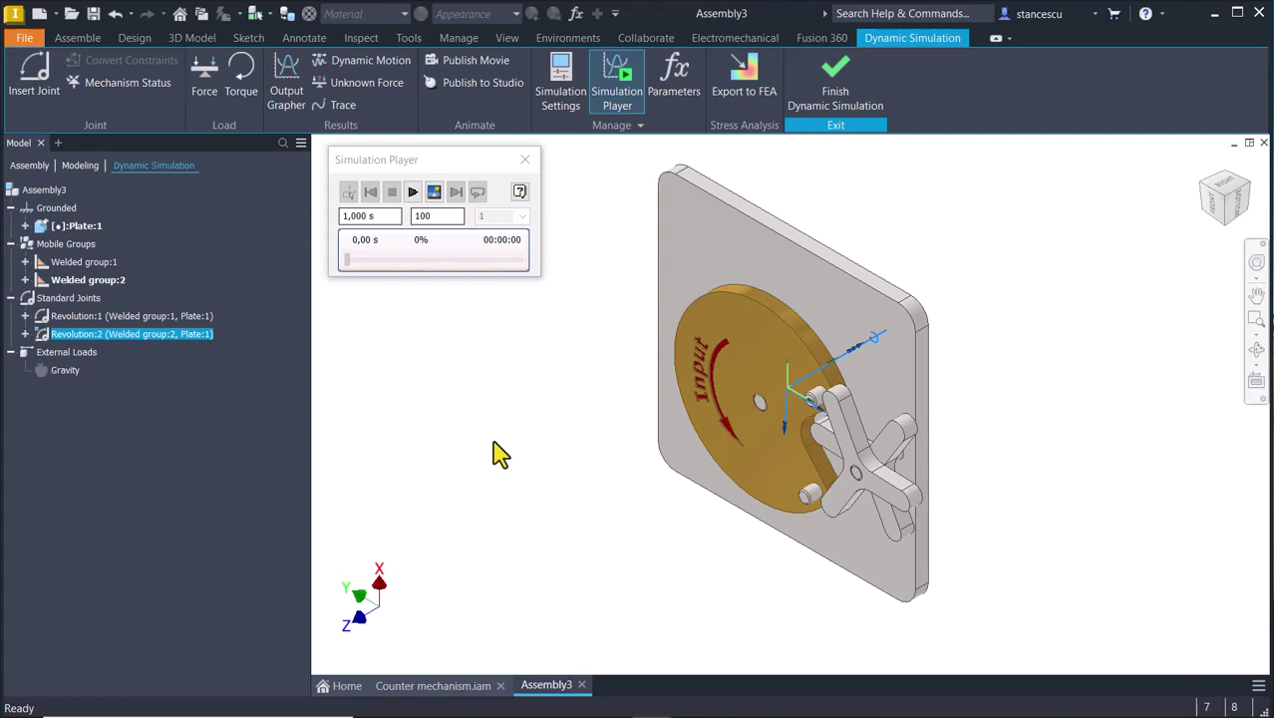
Play the 1 s simulation, rewind it to 0 s, and select the end time to retype as 10.
left_click(414, 194)
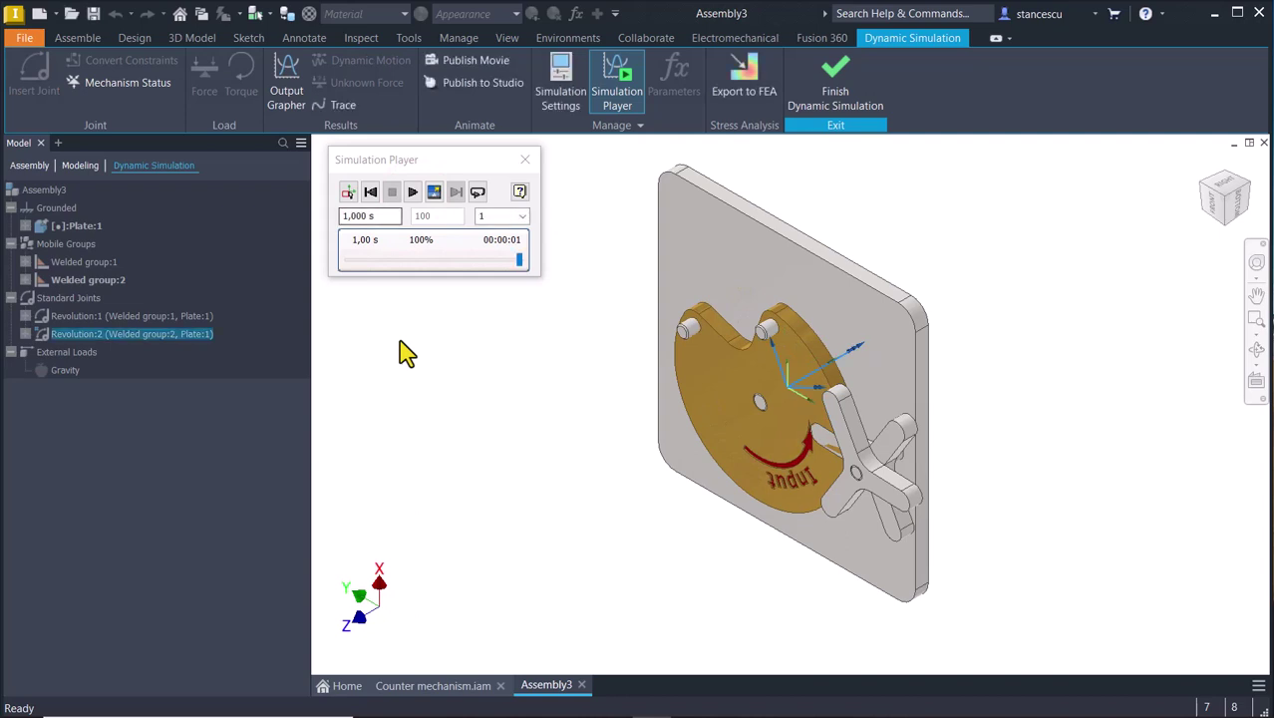
left_click(370, 193)
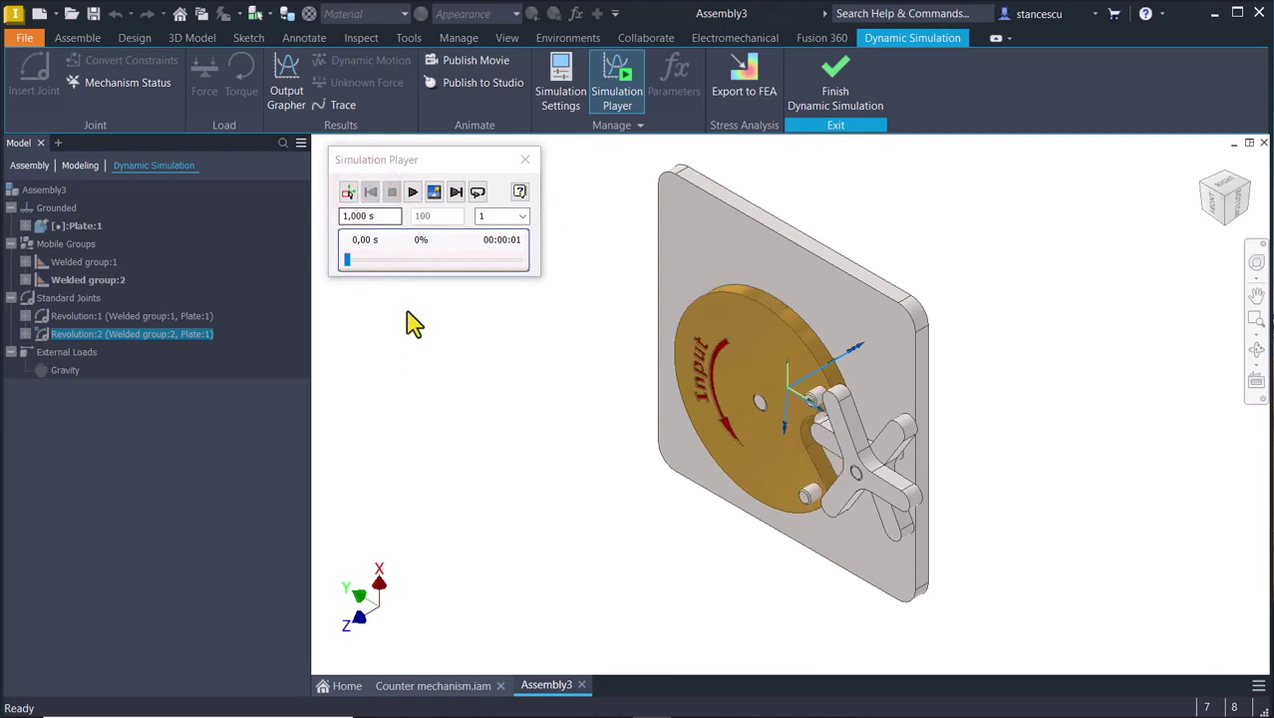
left_click(378, 216)
key("shift+Home")
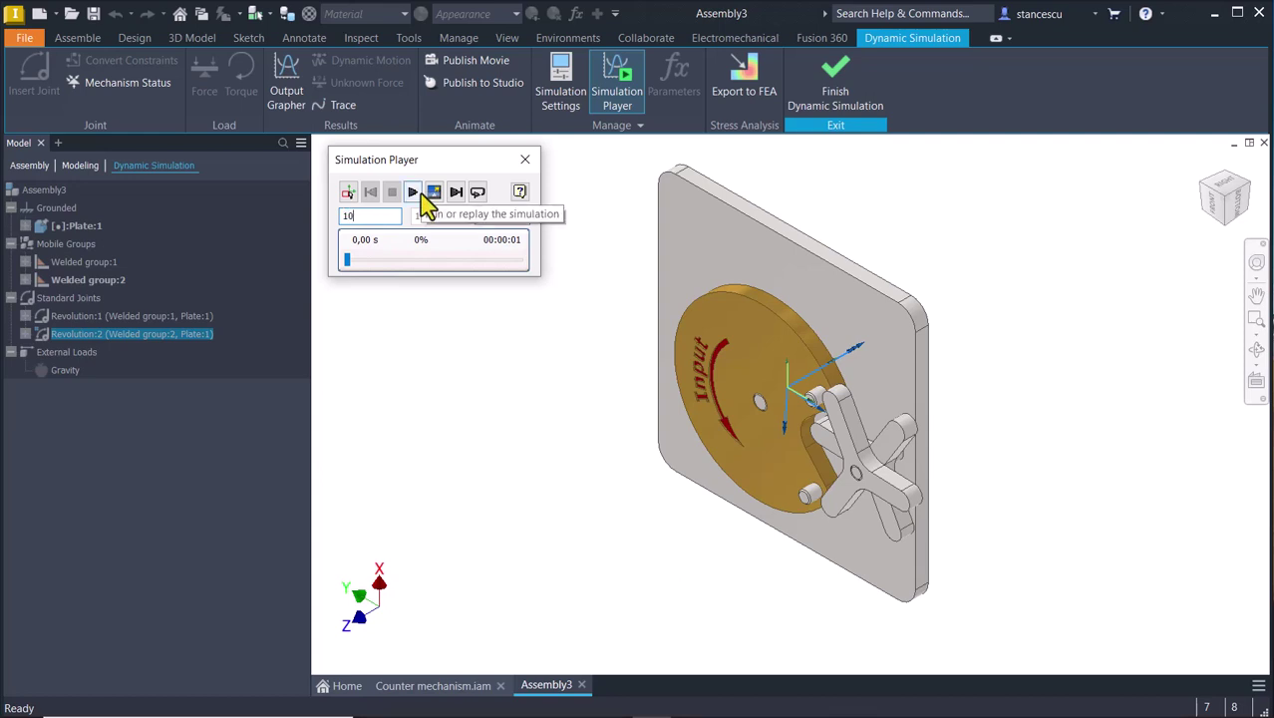
Set the end time to 5 s, run the simulation to 100%, then rewind and replay it.
double_click(361, 215)
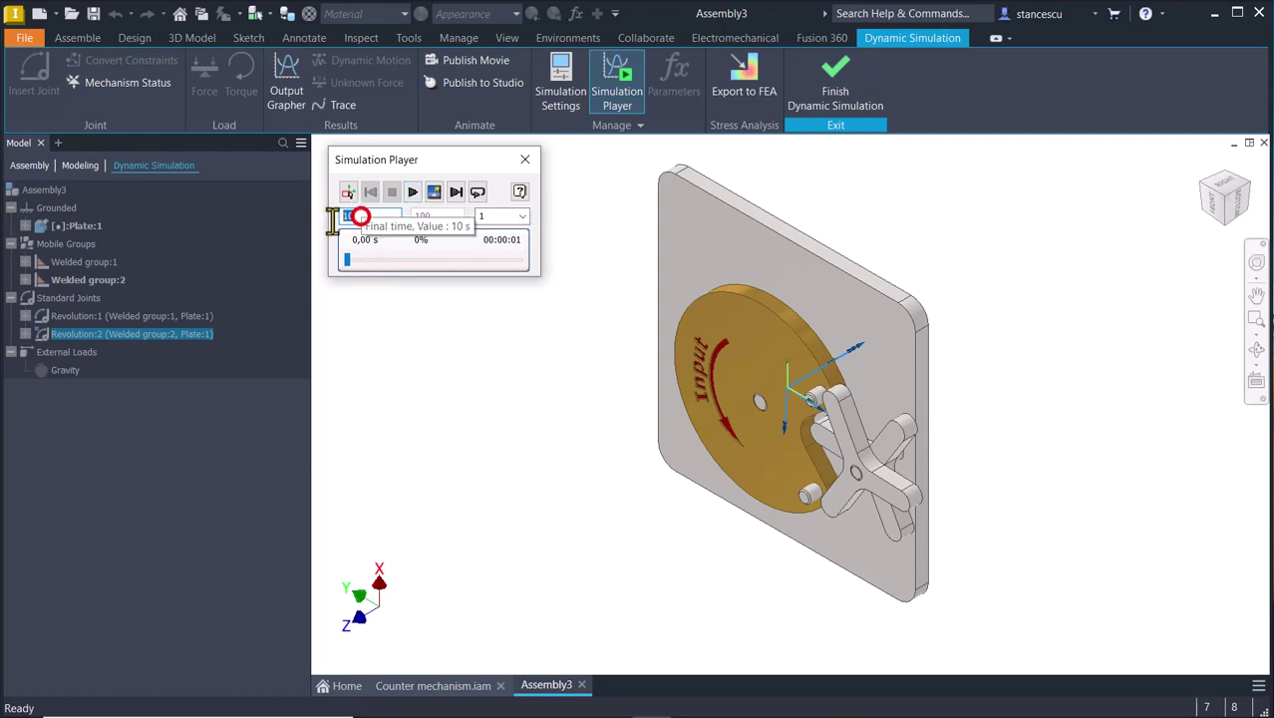
left_click(412, 191)
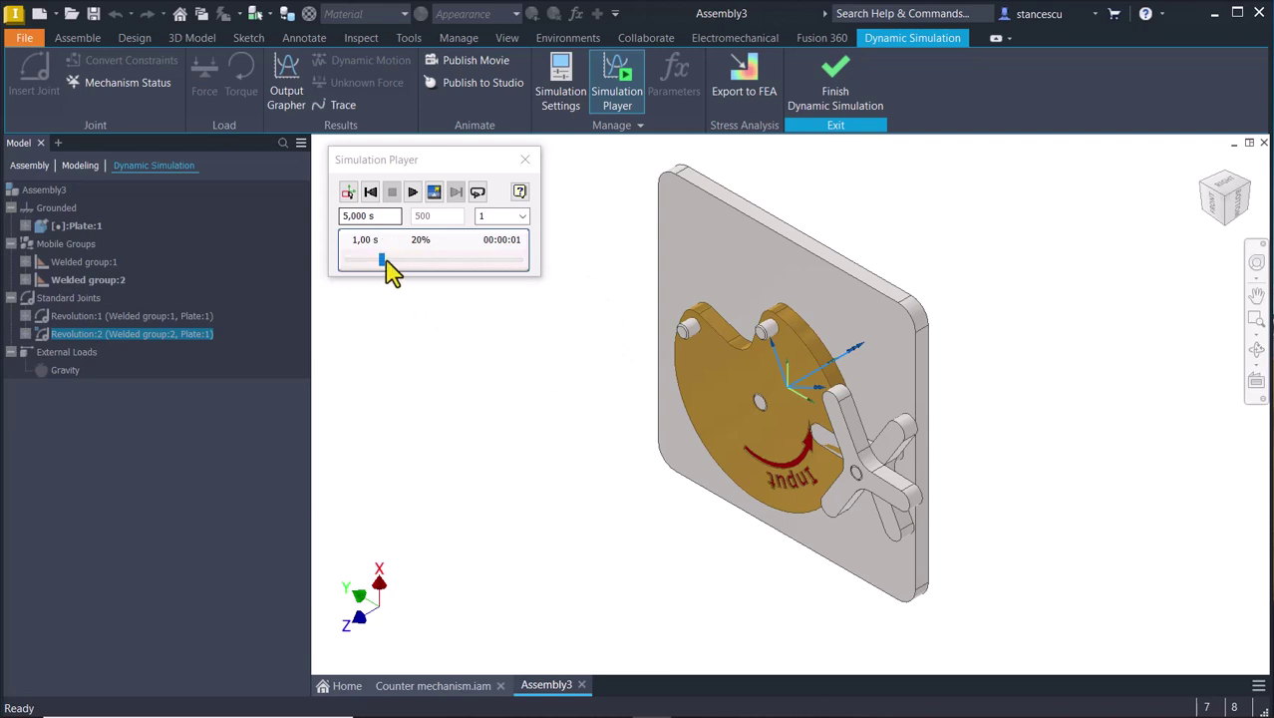
left_click(415, 194)
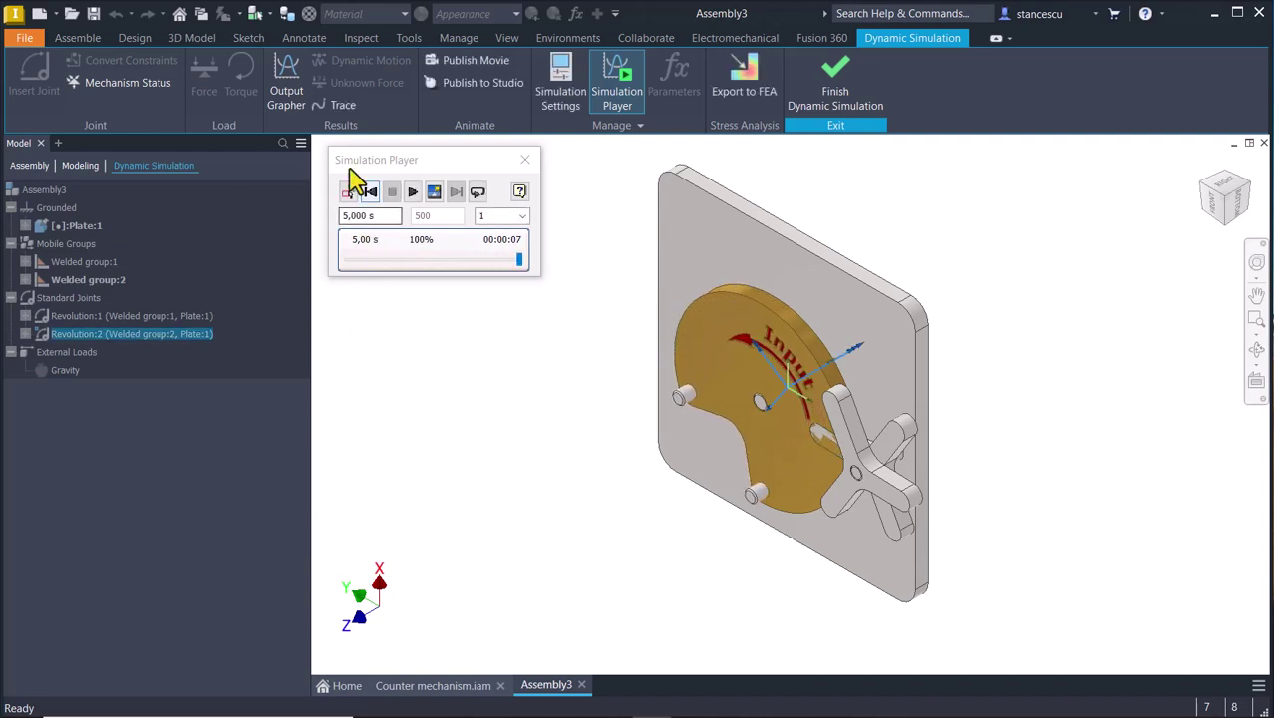
left_click(368, 193)
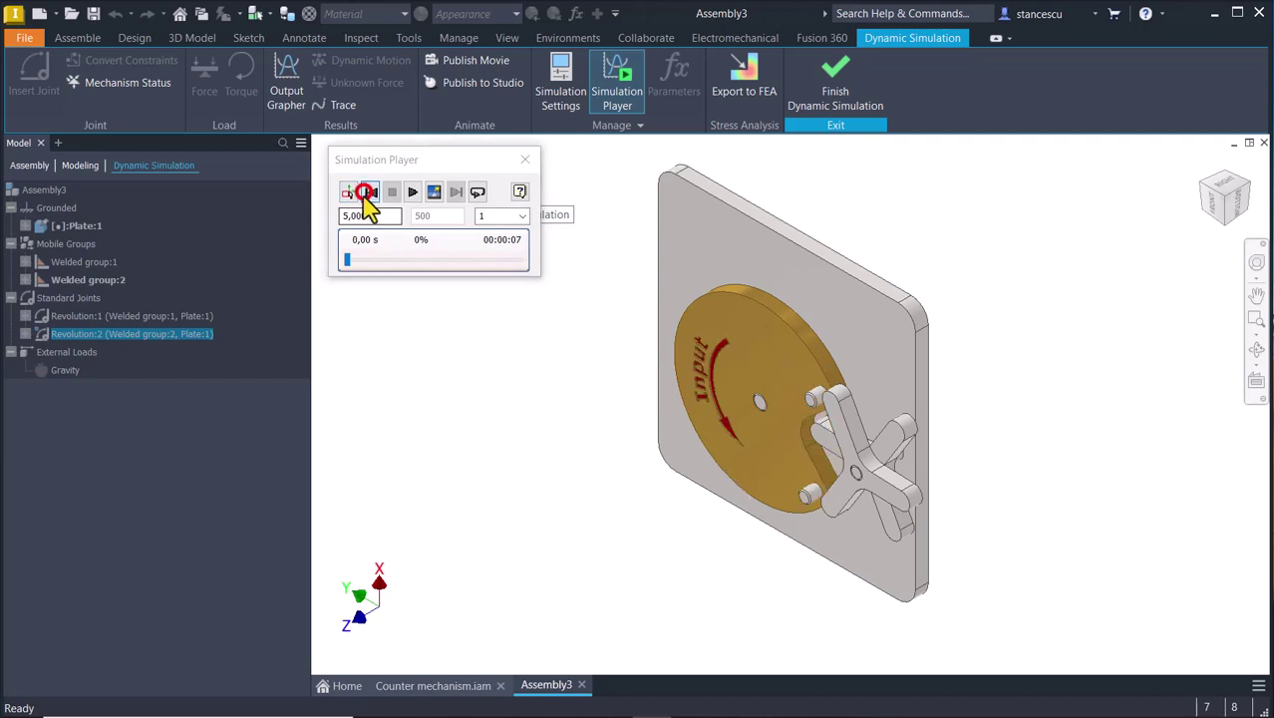
left_click(413, 193)
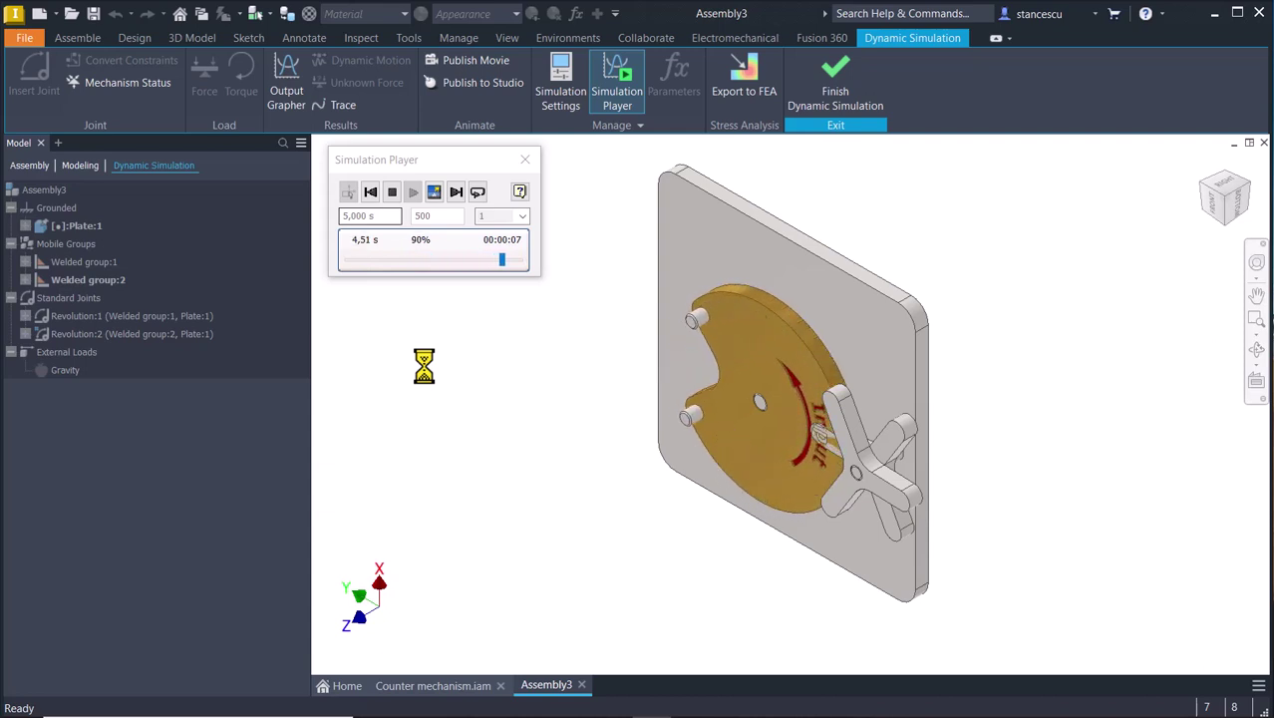
Rewind the simulation to 0 s (0%) and return to Construction Mode for joint editing.
left_click(370, 194)
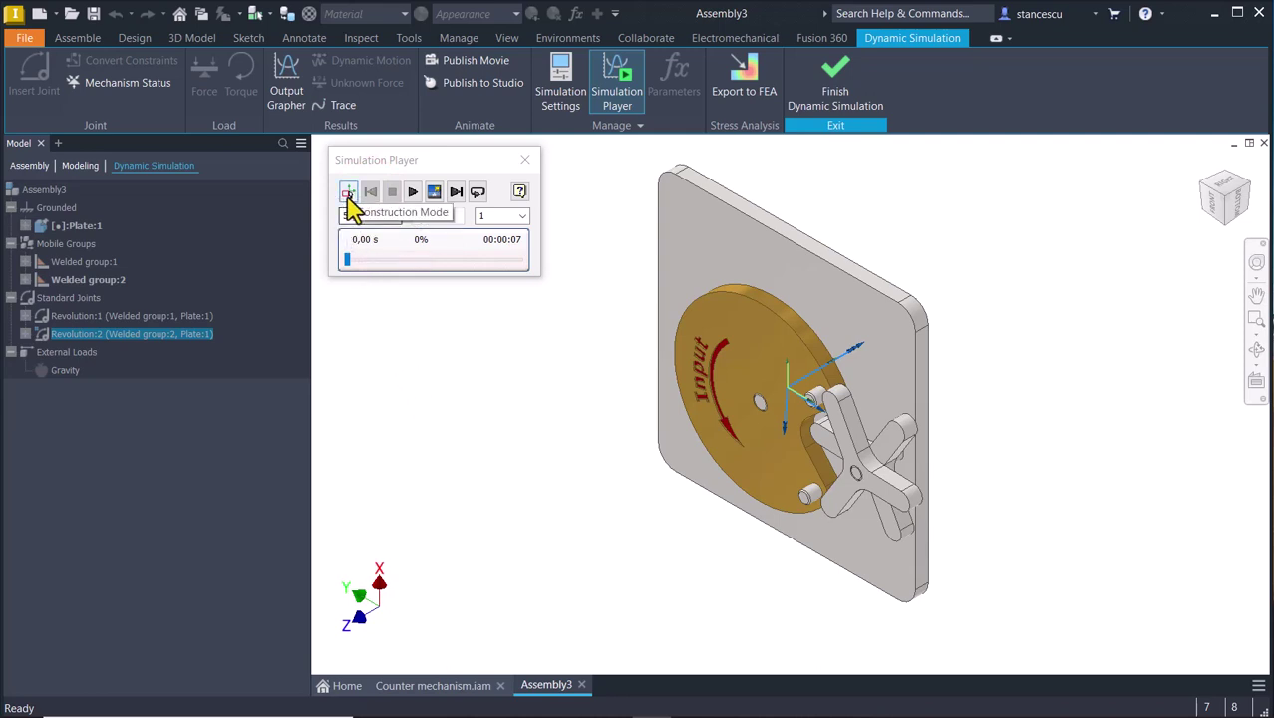
left_click(348, 194)
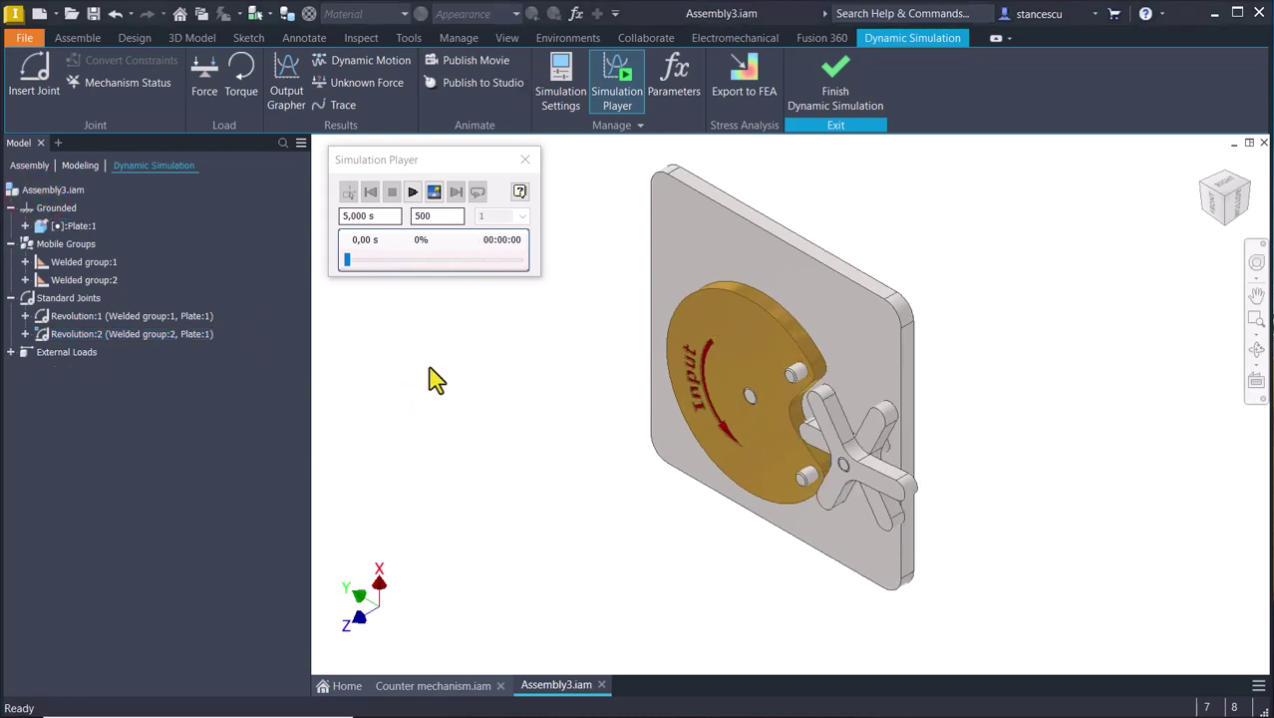
Start a new Insert Joint of type 2D Contact.
left_click(40, 86)
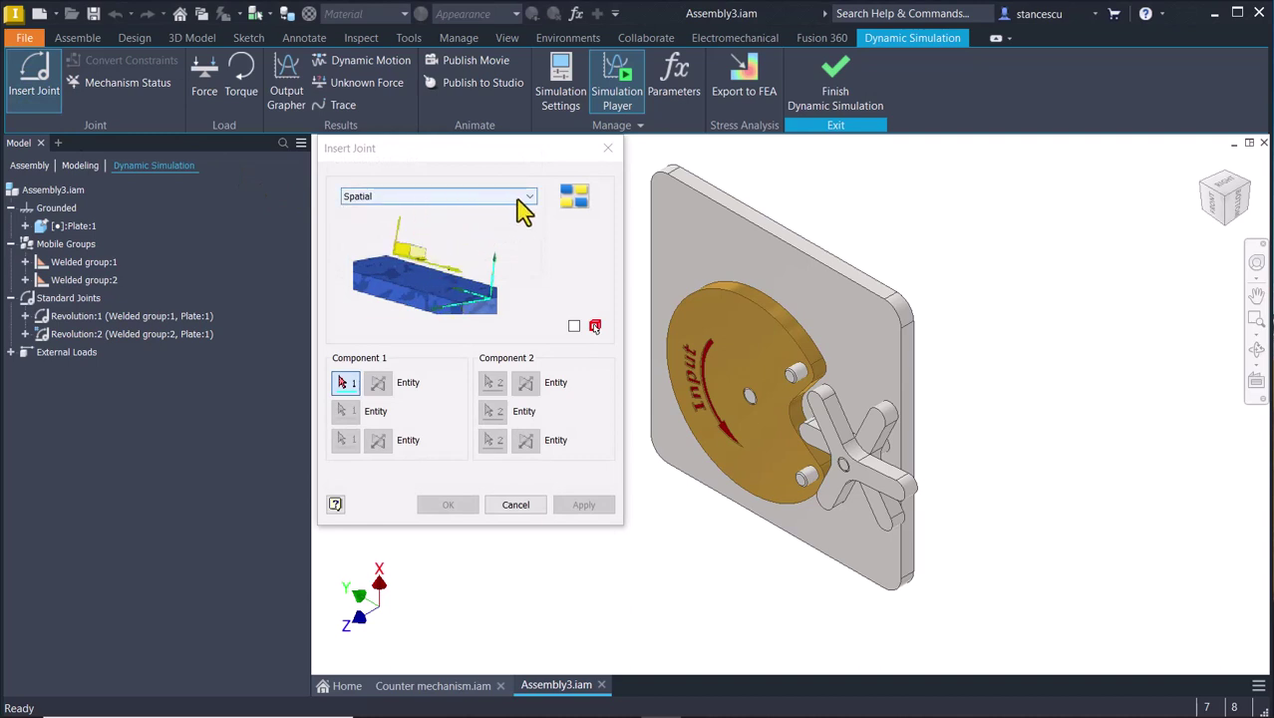
left_click(530, 196)
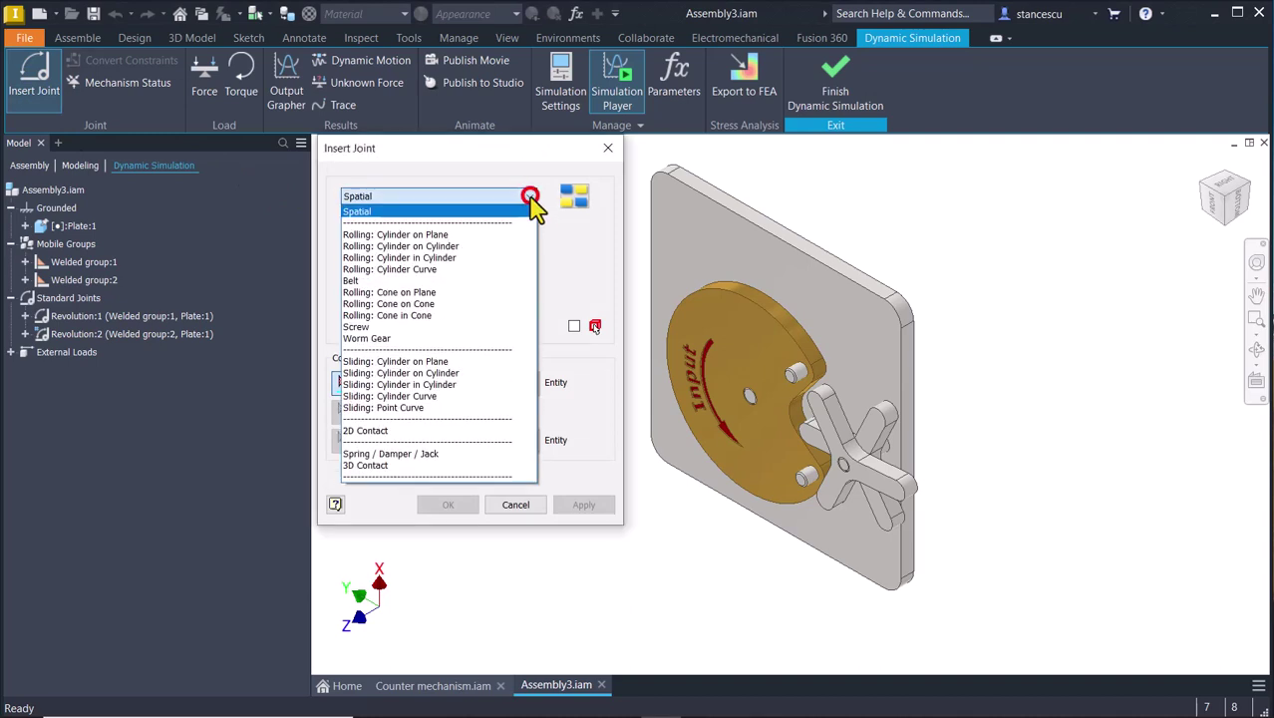
left_click(409, 432)
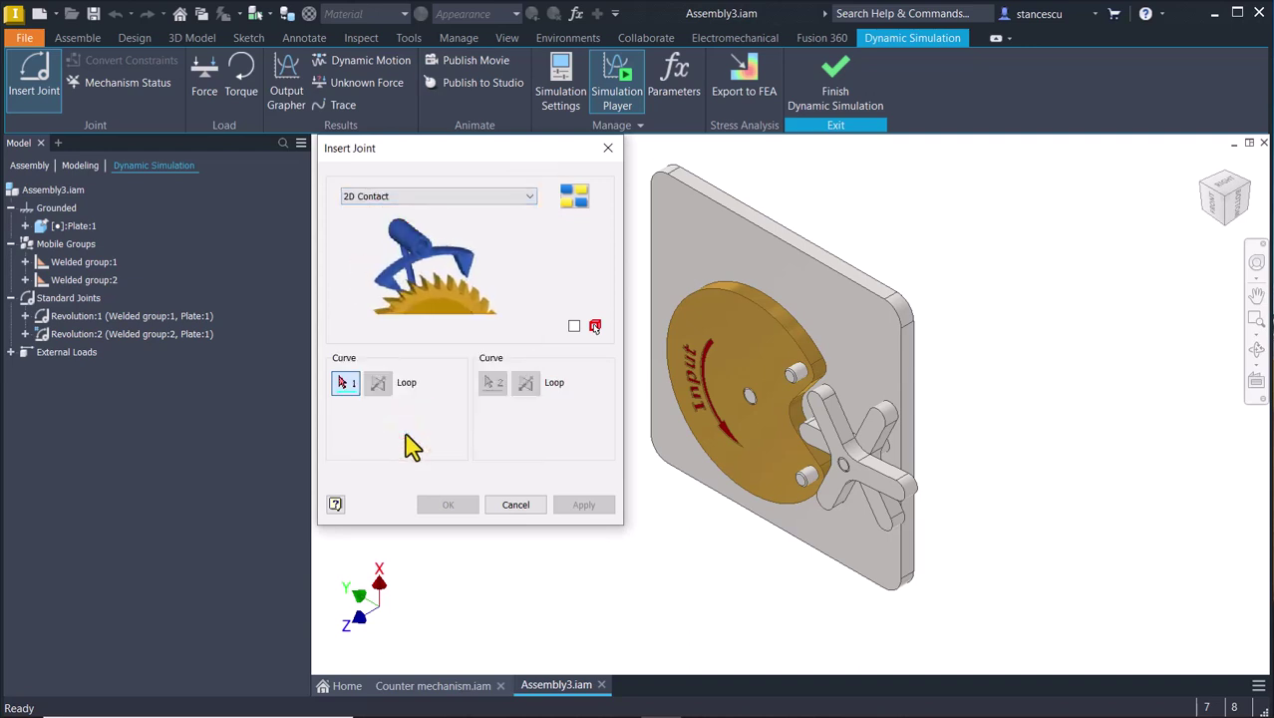
Pick the Input disc edge and the double star outline as contact curves, then apply.
left_click(762, 352)
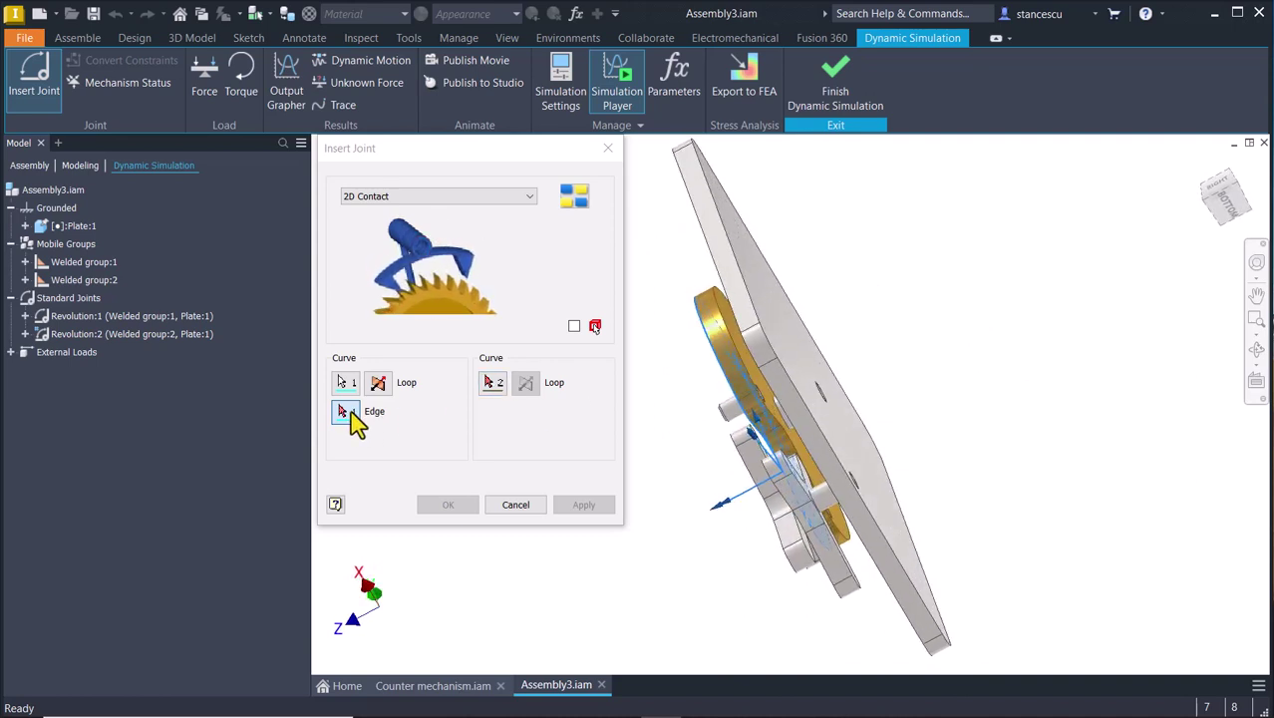
left_click(350, 413)
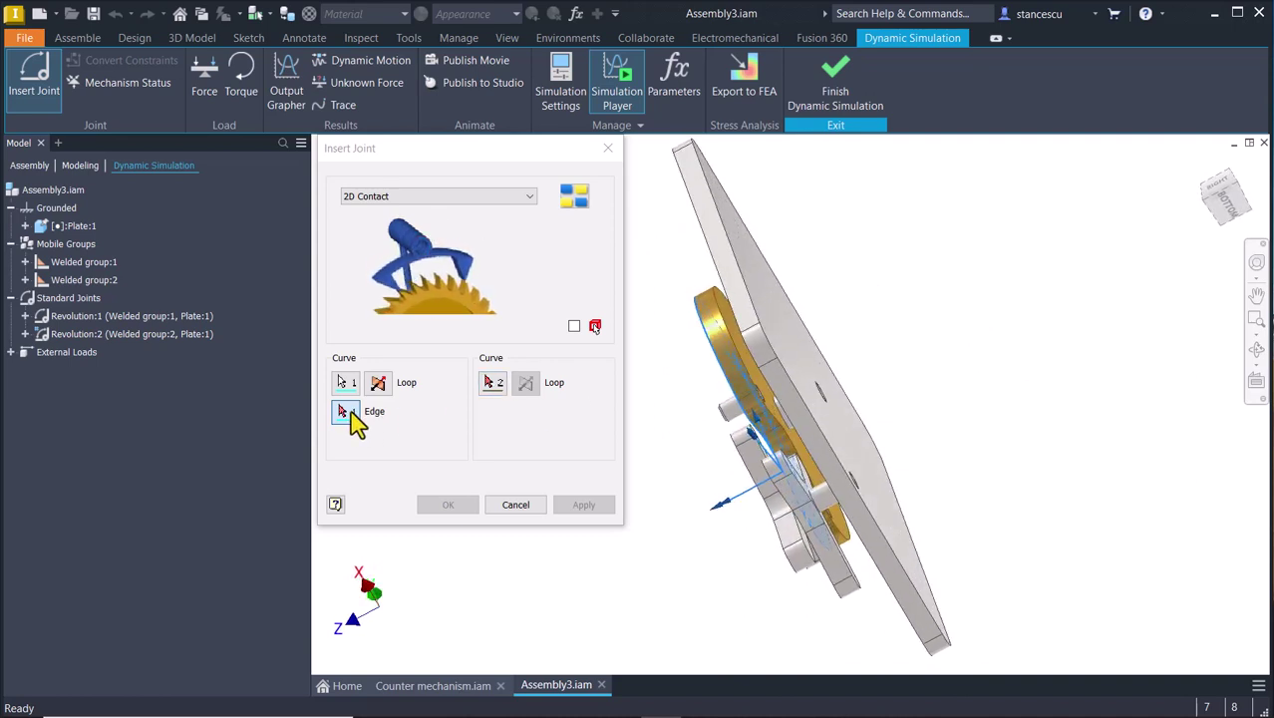
left_click(493, 383)
scroll(725, 528, "up", 3)
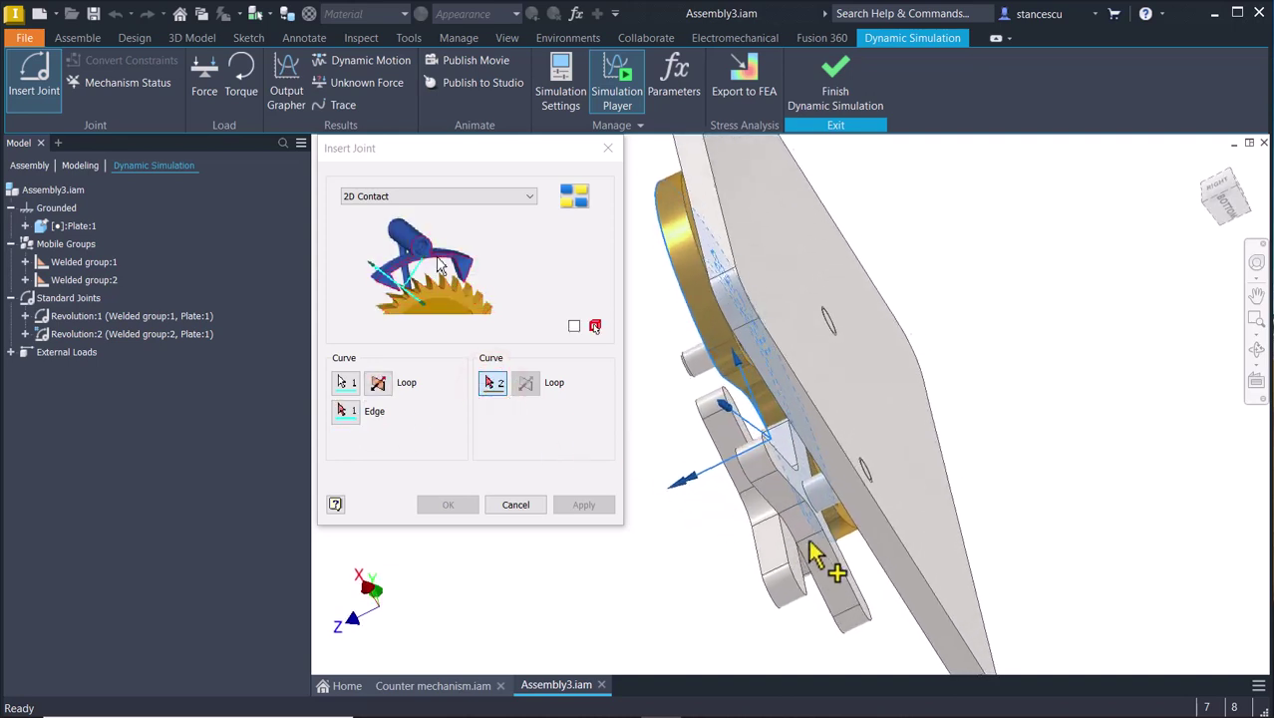
scroll(811, 554, "up", 3)
left_click(783, 513)
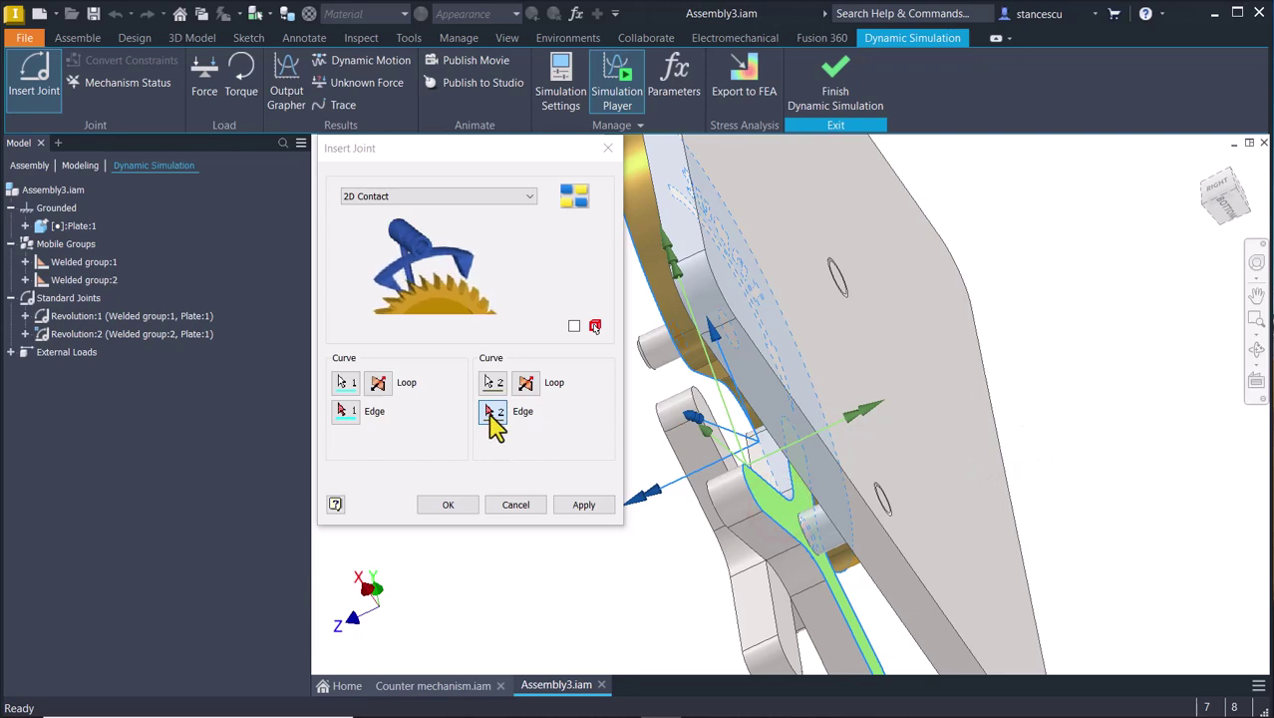
key("F6")
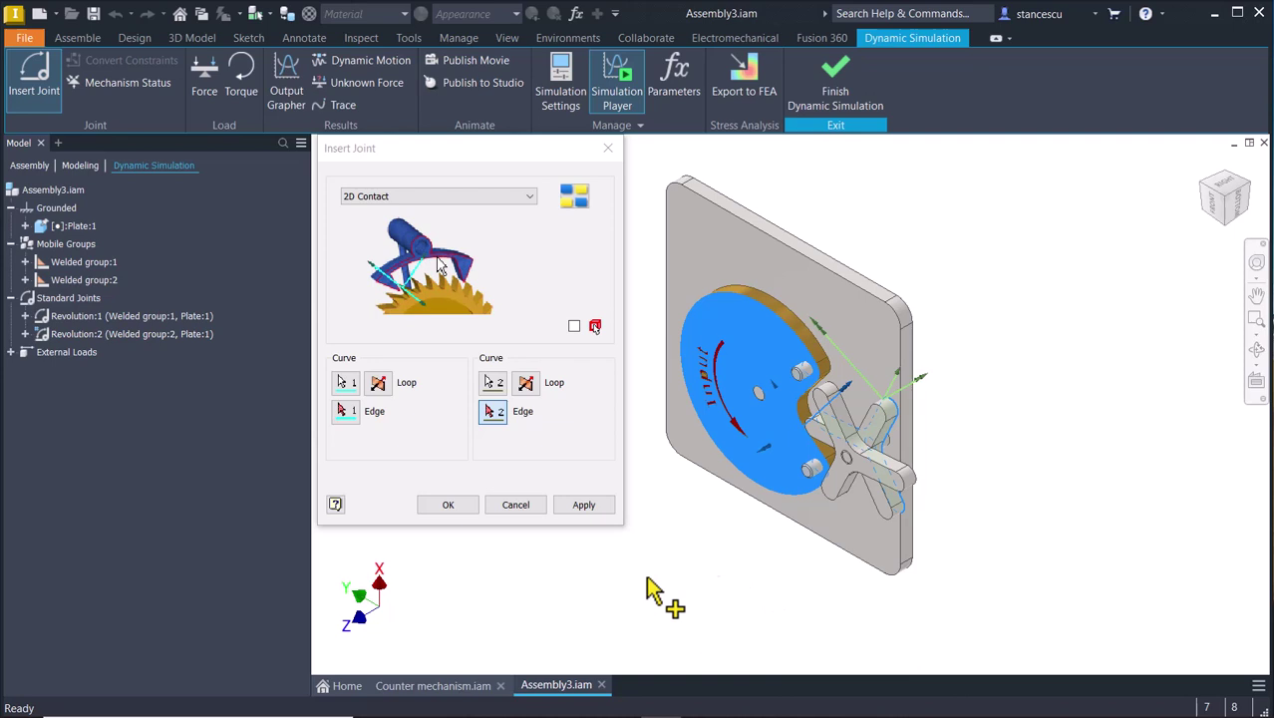
left_click(571, 509)
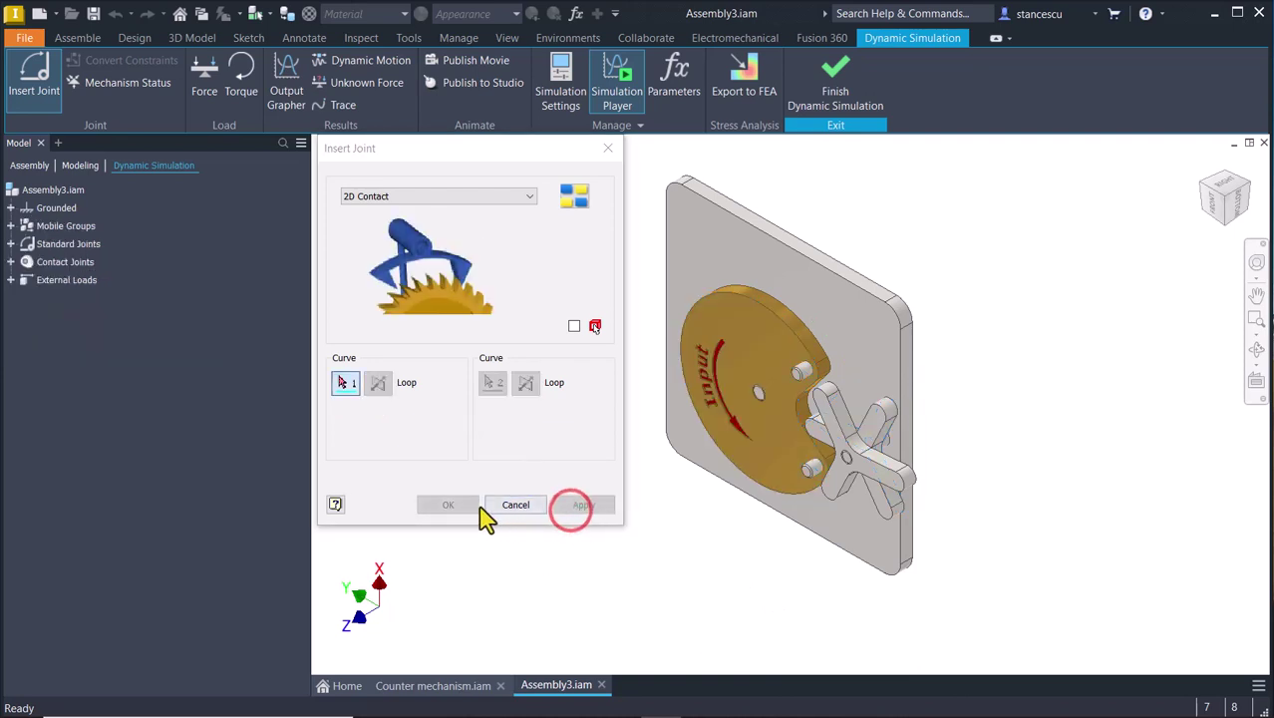
Close the joint dialog and view the mechanism straight from the Front.
left_click(524, 505)
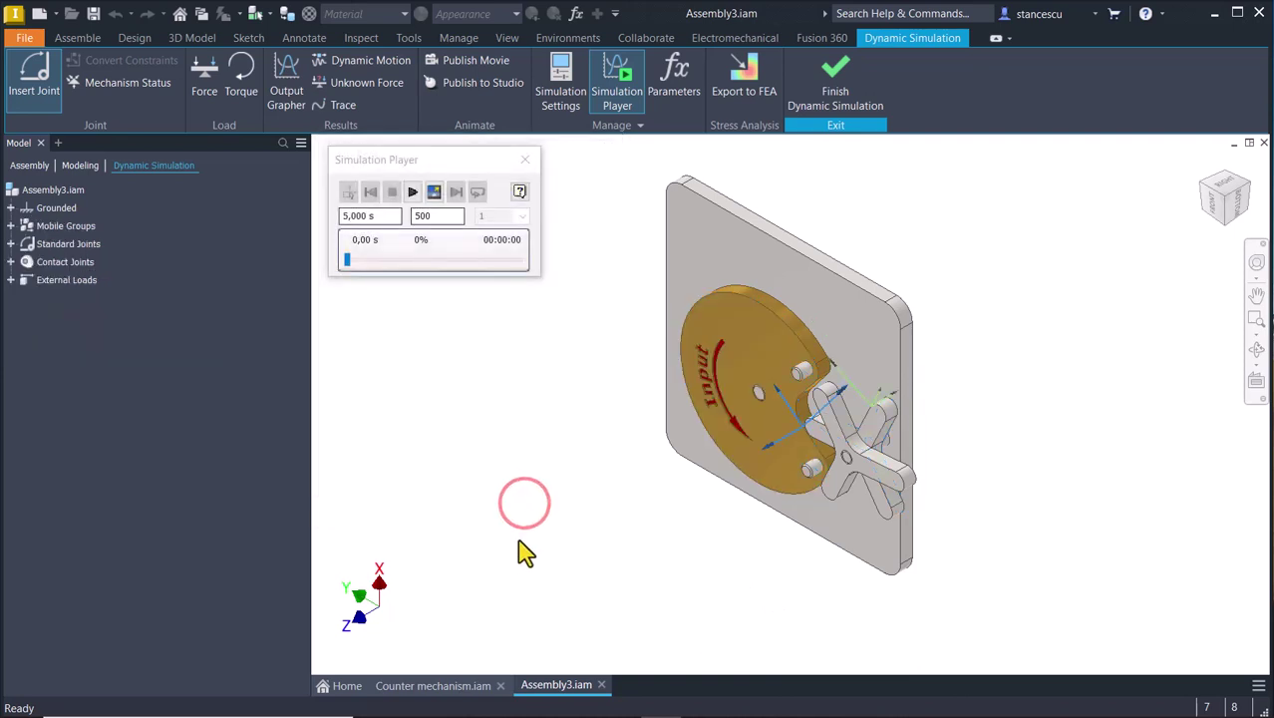
left_click(50, 192)
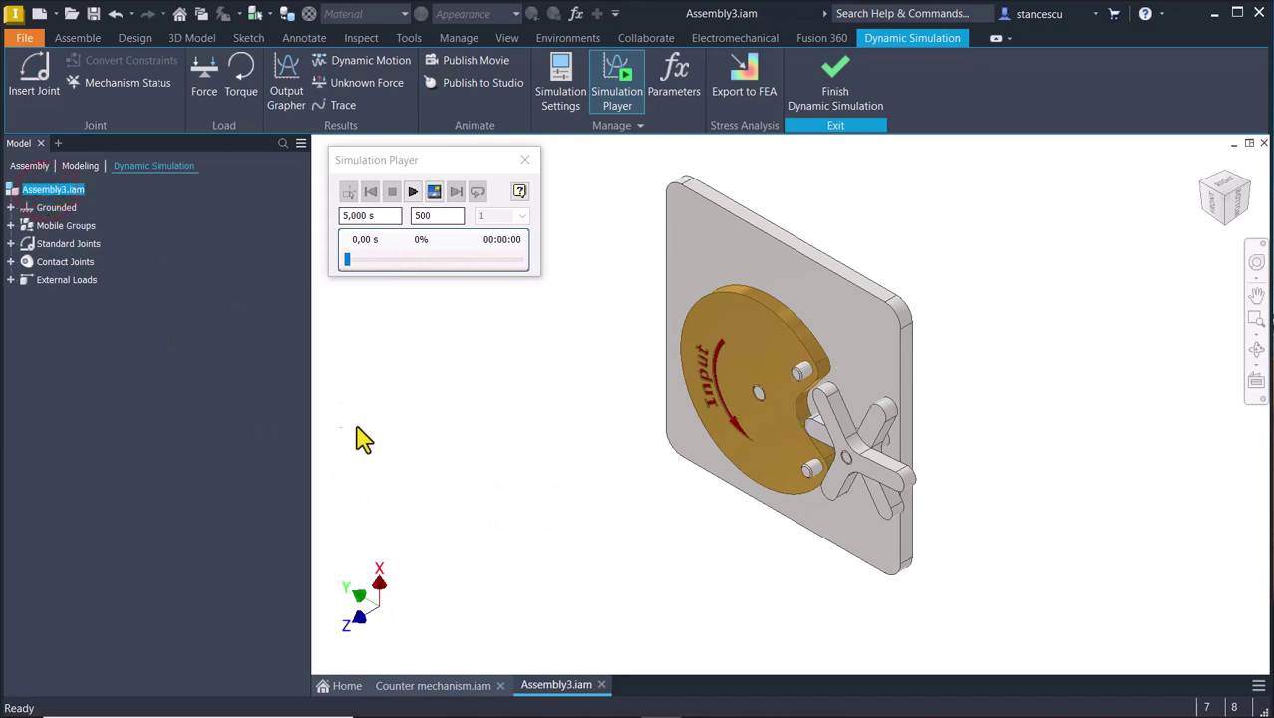
left_click(1218, 215)
key("Num_Lock")
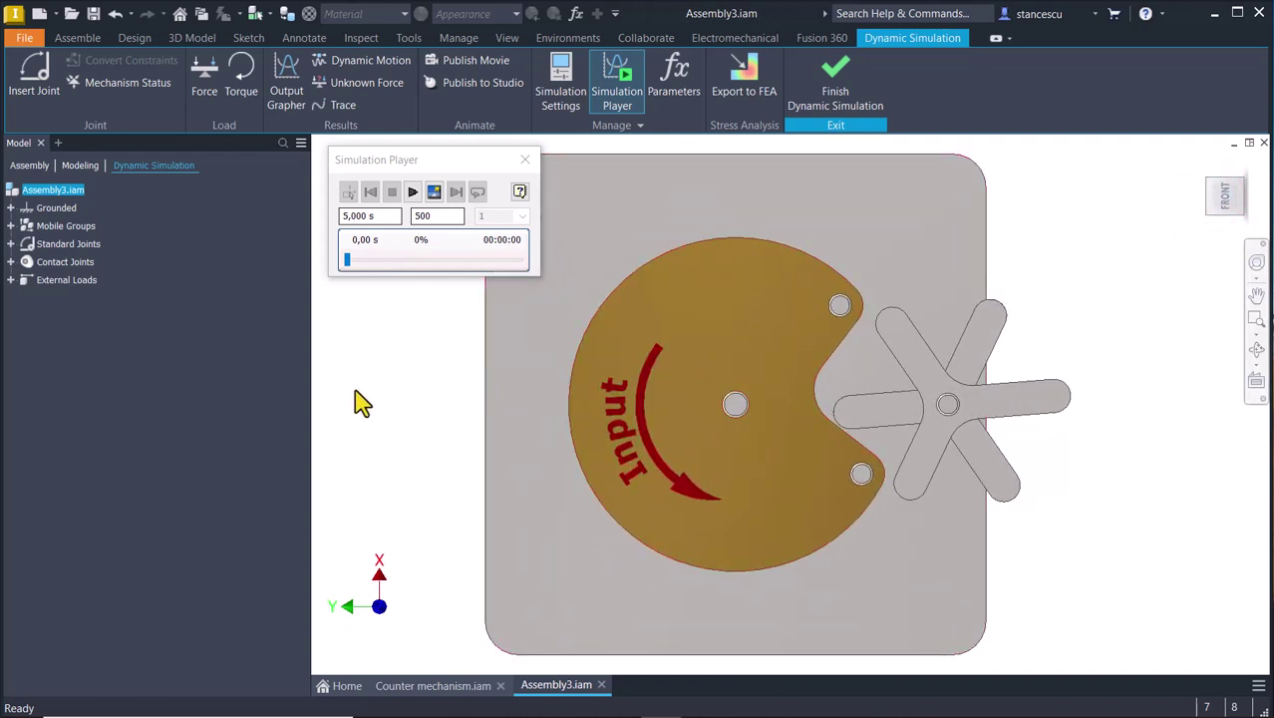
Play the simulation with the new contact, rewind it to 0 s, and return to Home view.
left_click(413, 191)
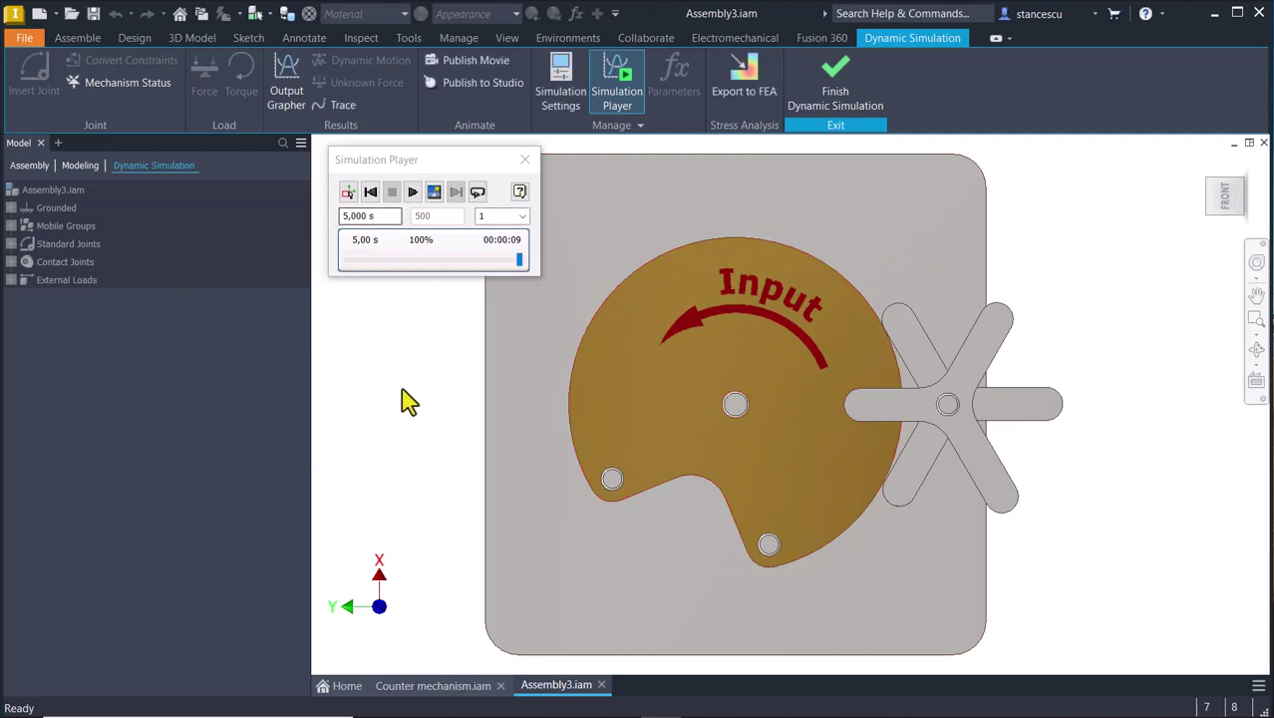
left_click(348, 192)
left_click(371, 192)
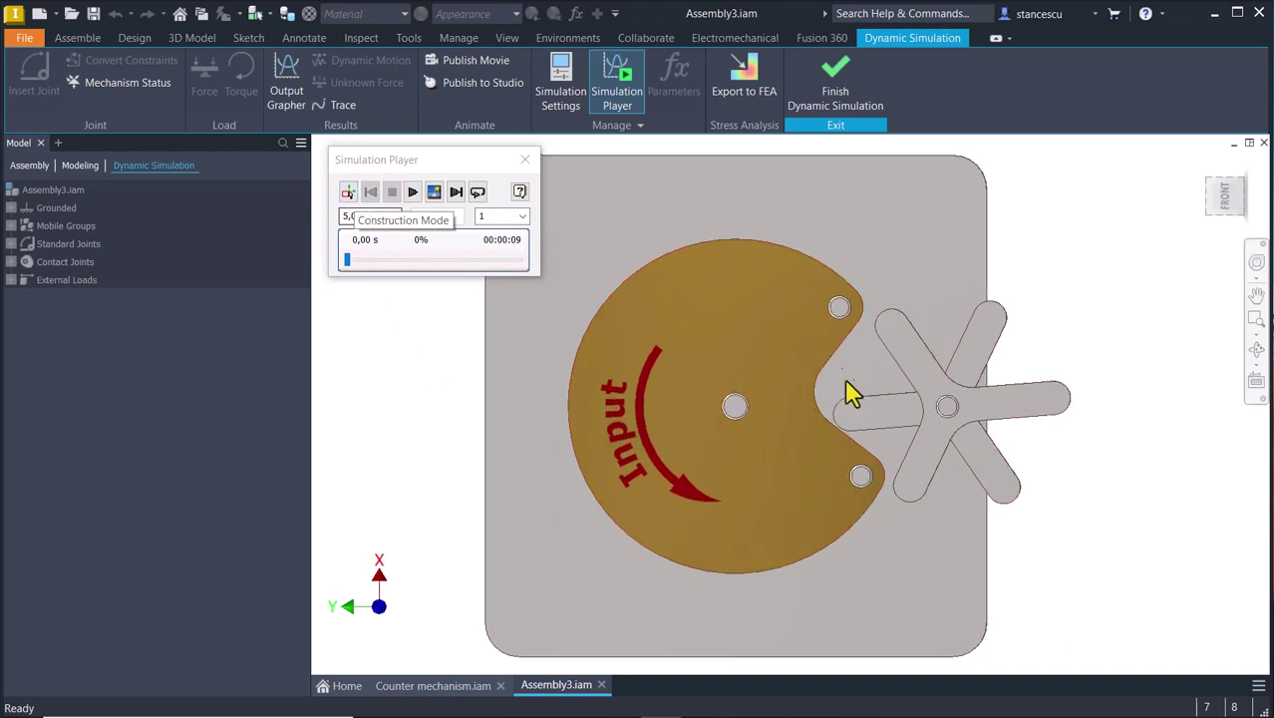
middle_click_drag(847, 393, 840, 361, "shift")
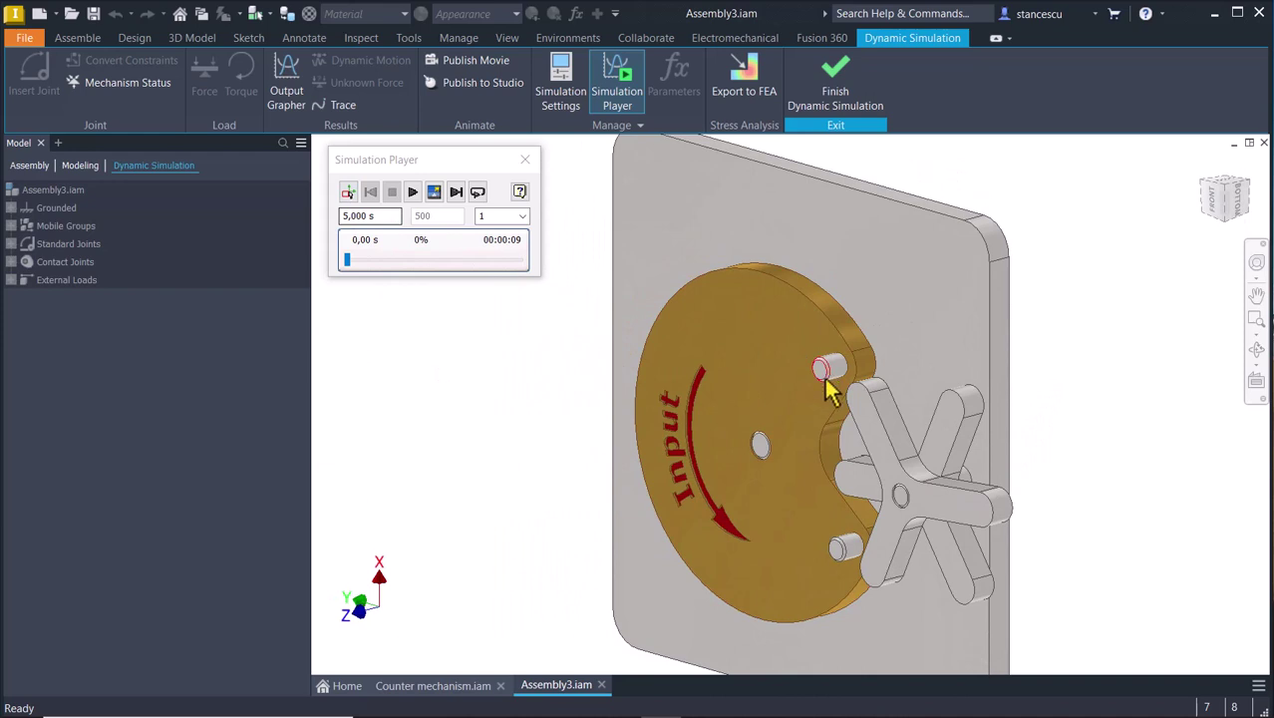
left_click(436, 361)
key("F6")
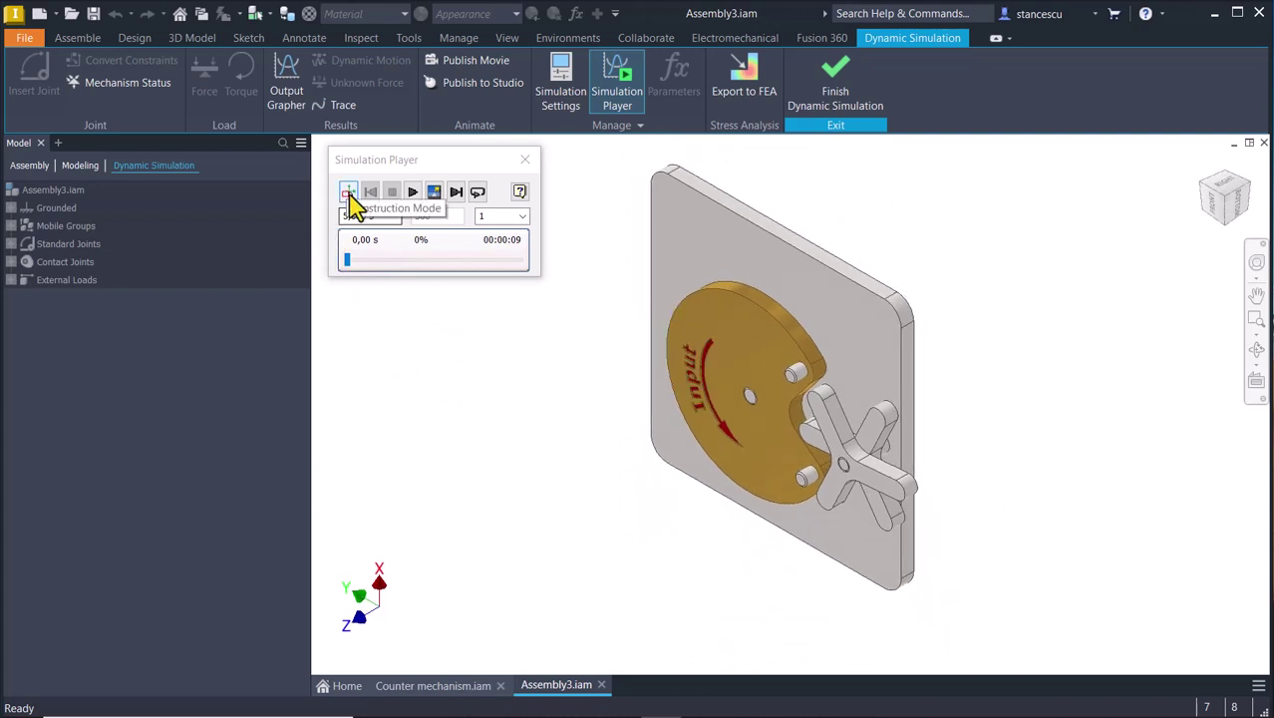
Return to Construction Mode, expand Contact Joints, and start another 2D Contact joint.
left_click(348, 193)
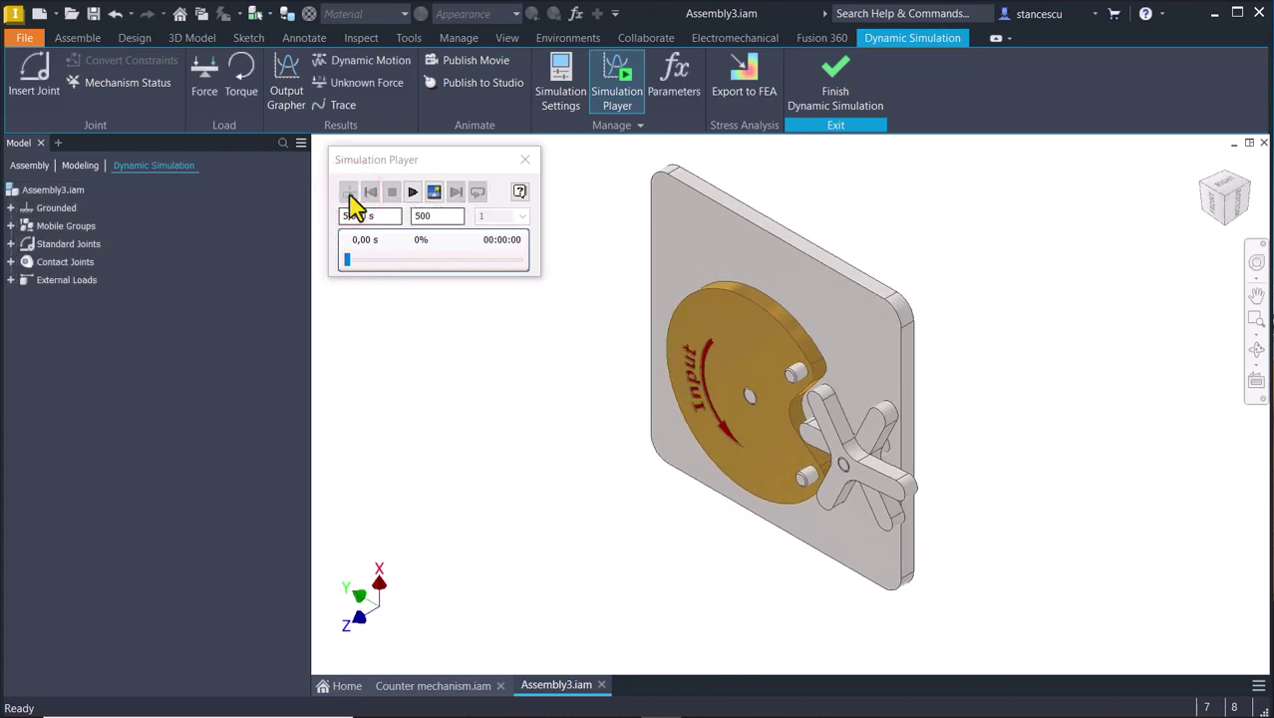
left_click(11, 261)
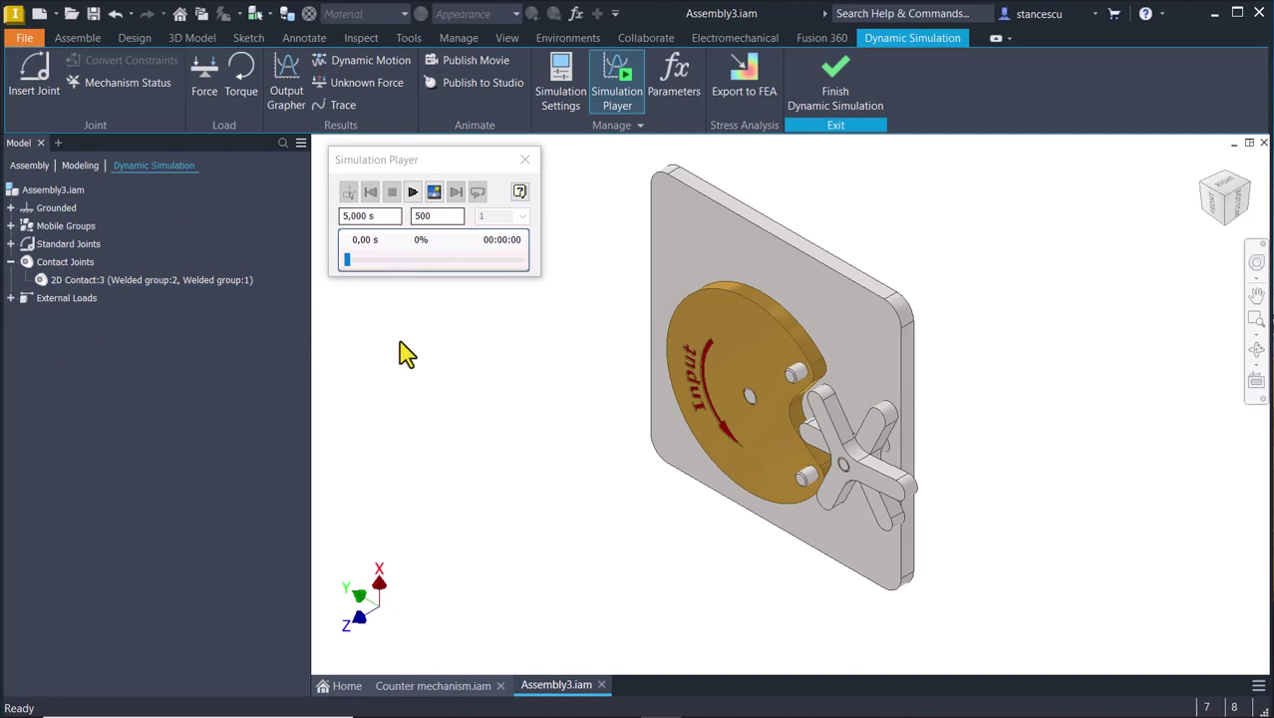
left_click(38, 74)
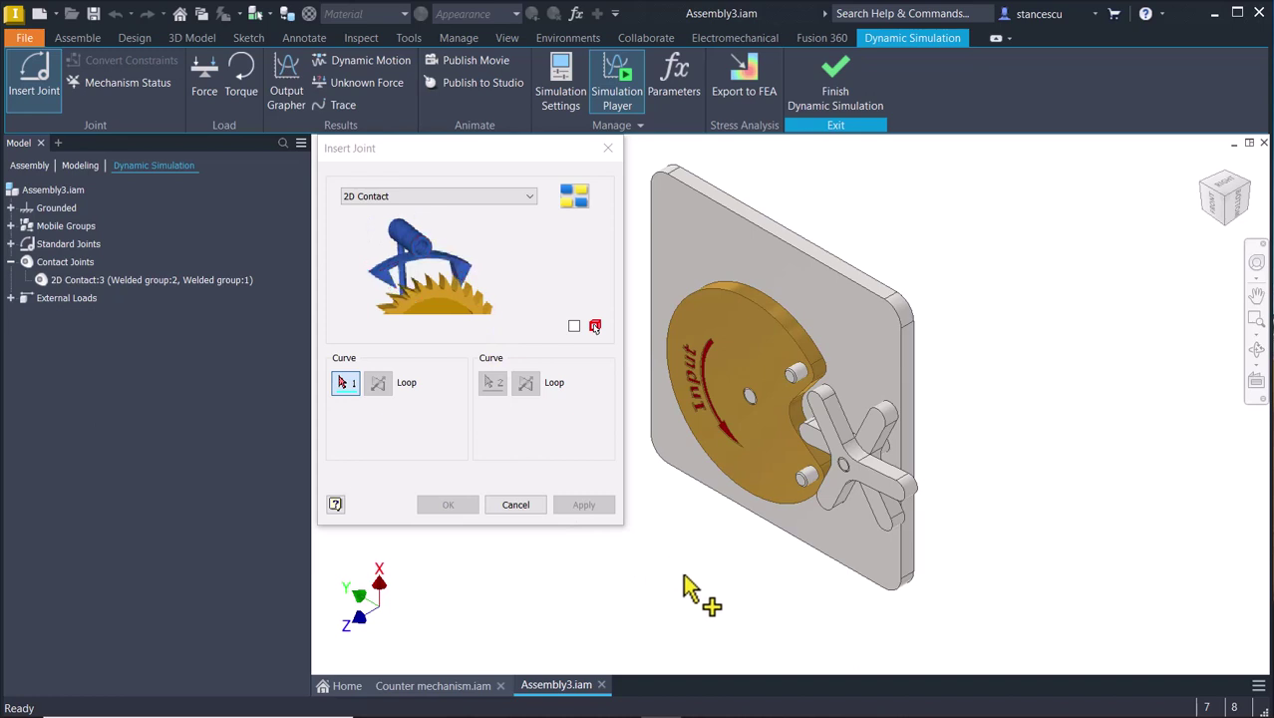
Pick the lower pin's circular edge and the double star as the two contact curves.
scroll(674, 566, "up", 5)
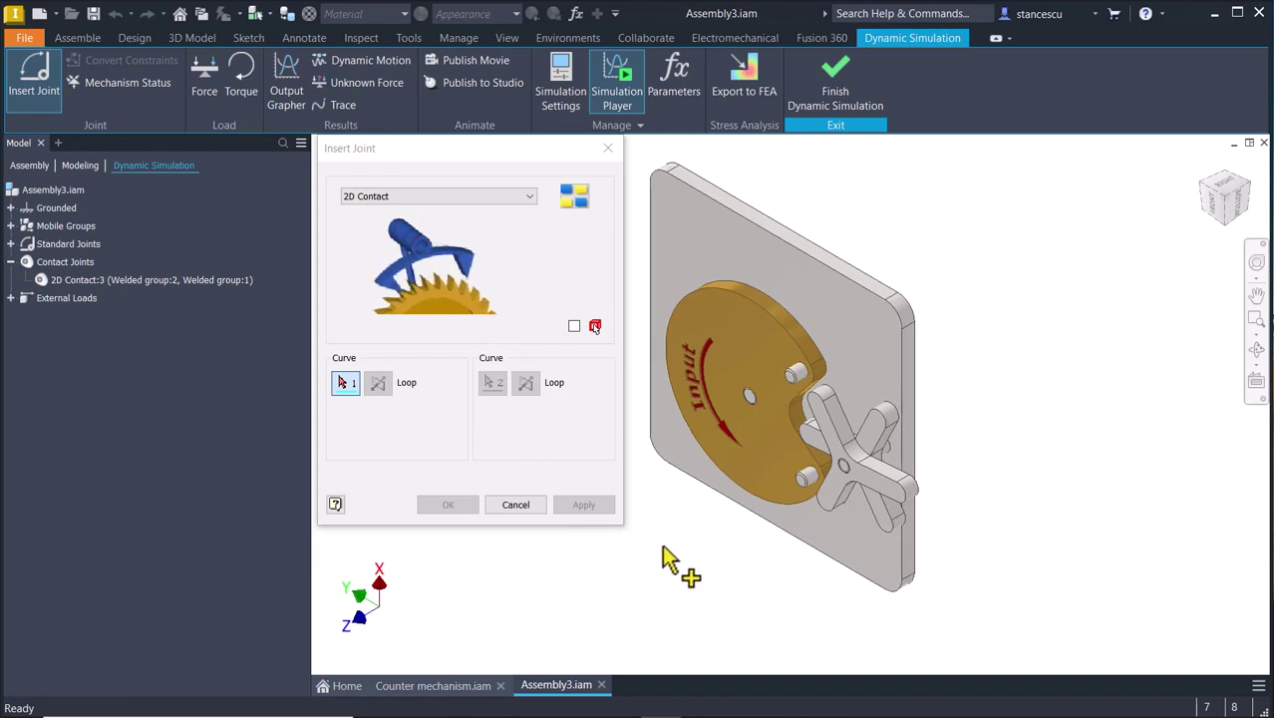
scroll(710, 564, "up", 5)
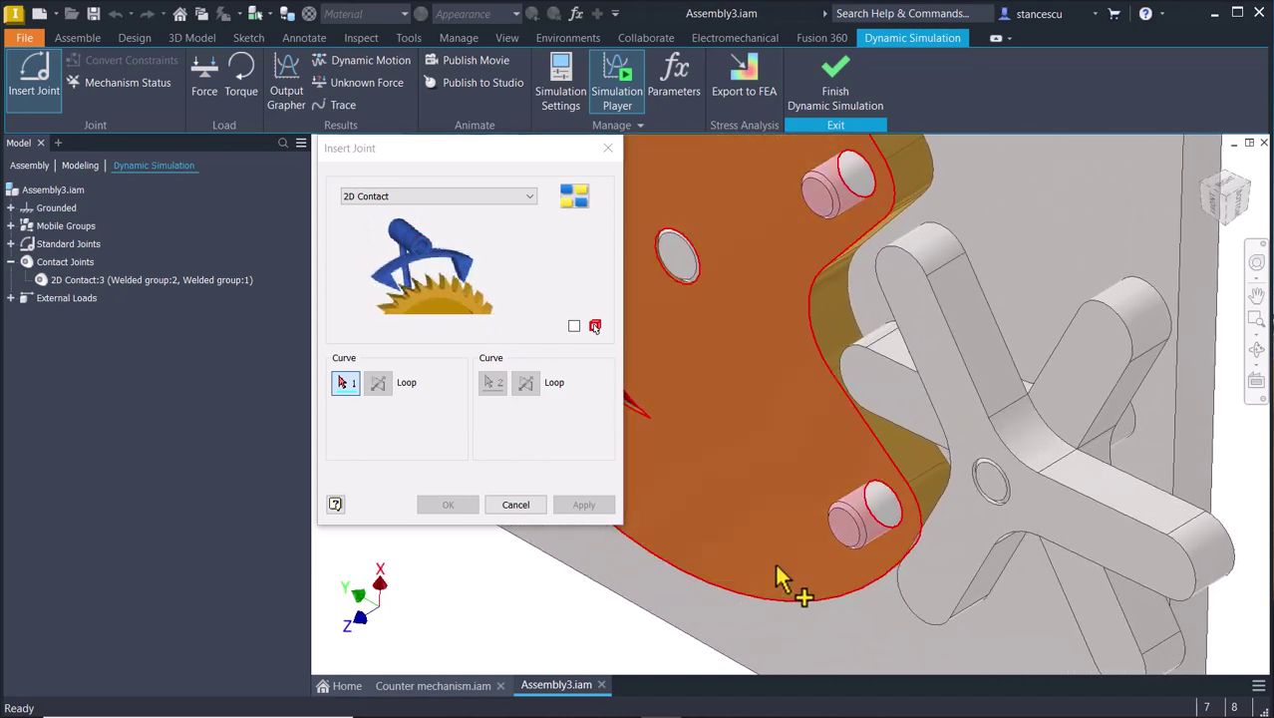
left_click(930, 540)
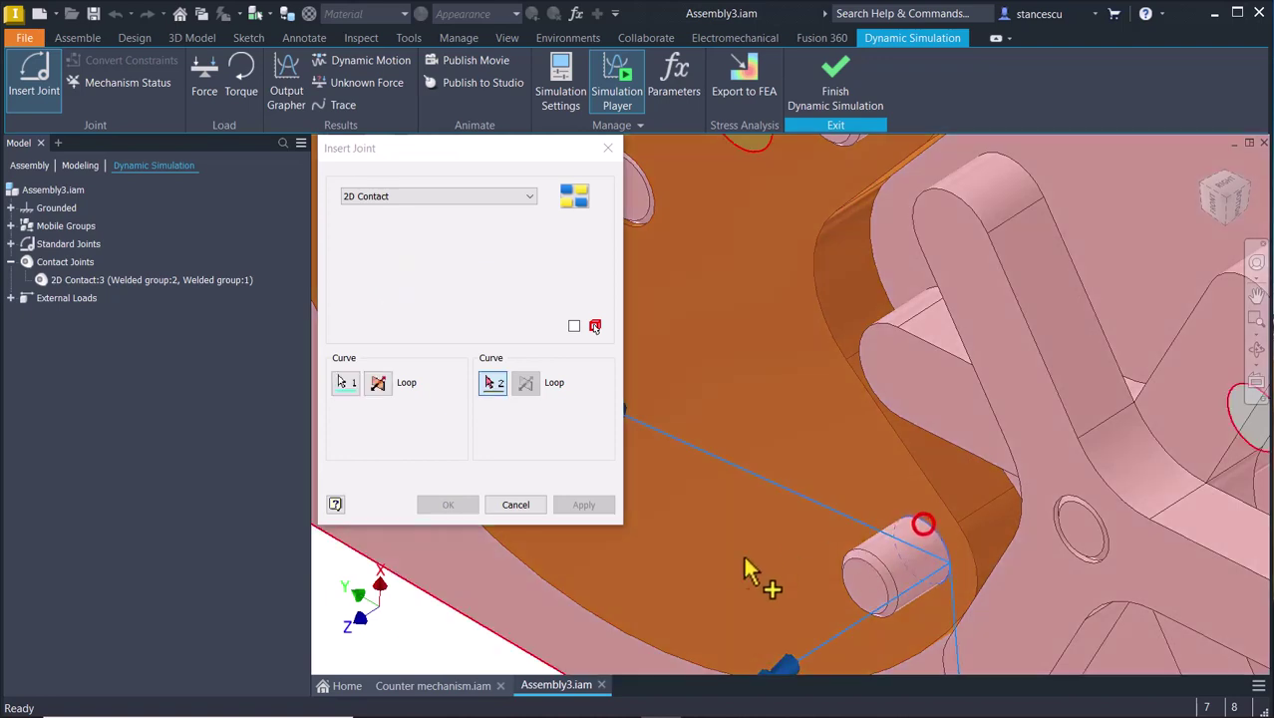
scroll(719, 591, "down", 3)
scroll(743, 556, "down", 1)
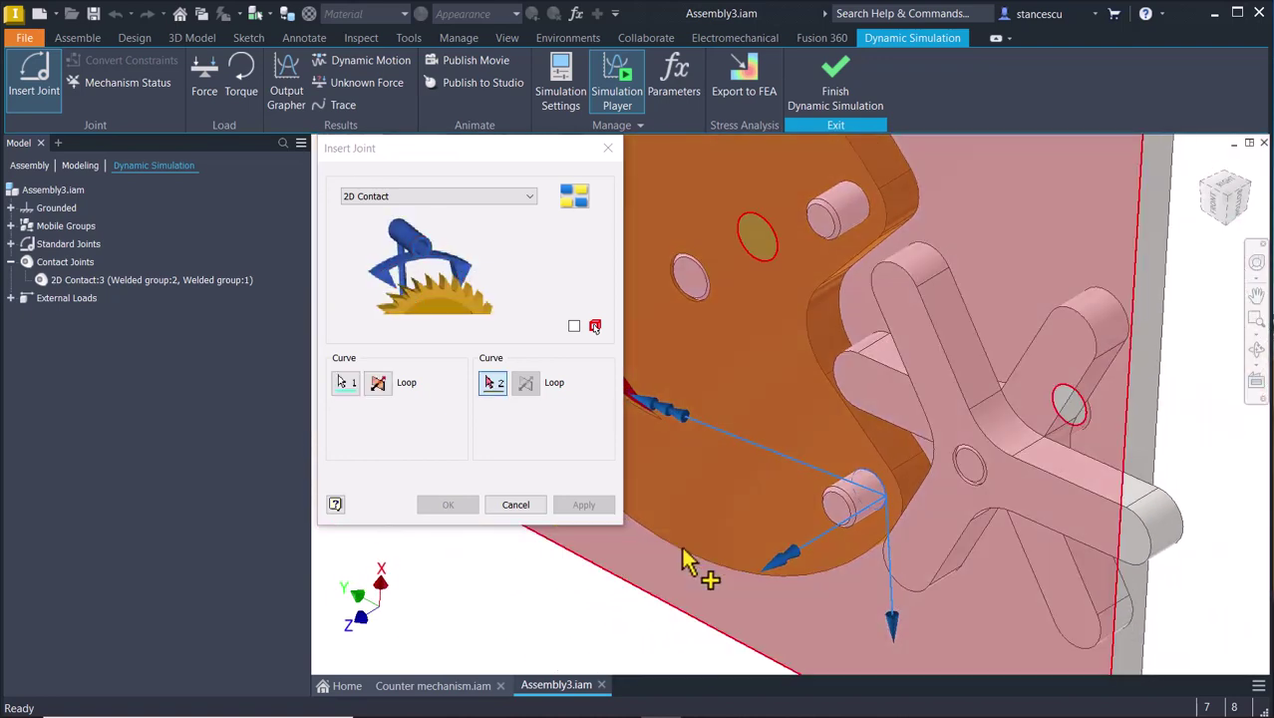
left_click(946, 516)
Return to the Home view and apply, creating 2D Contact:4 under Contact Joints.
scroll(640, 660, "up", 5)
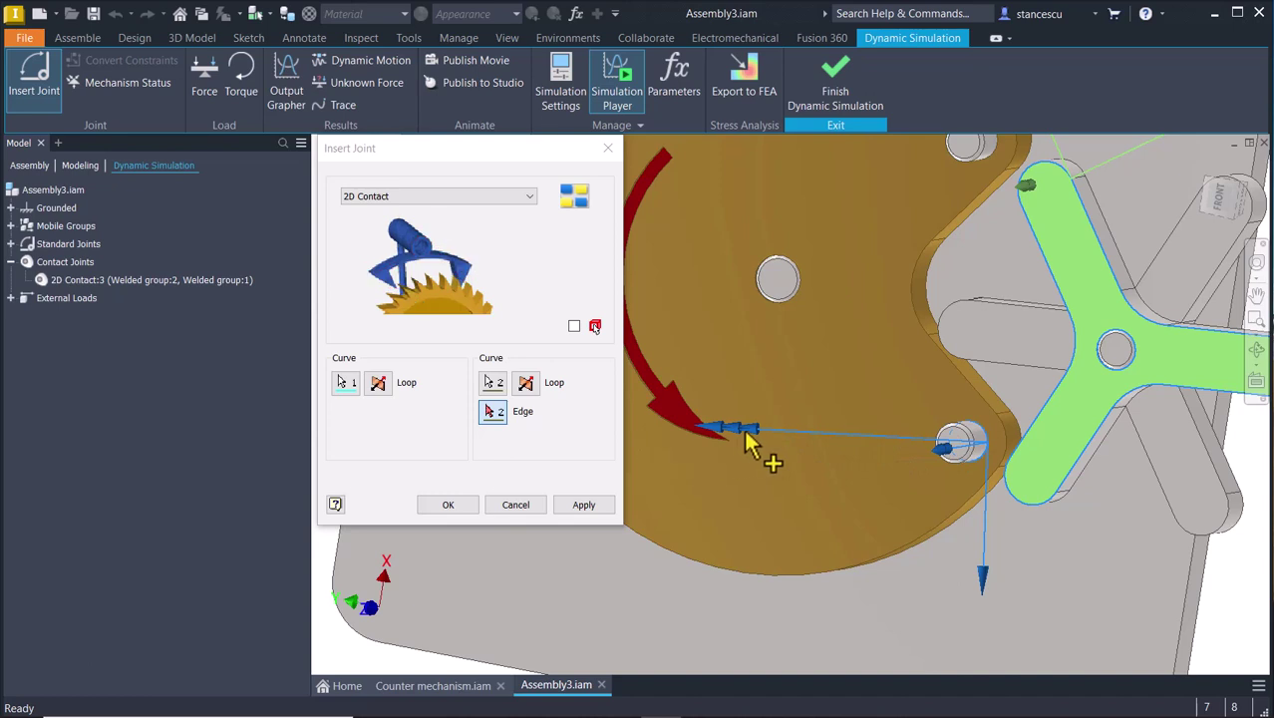
scroll(857, 479, "up", 3)
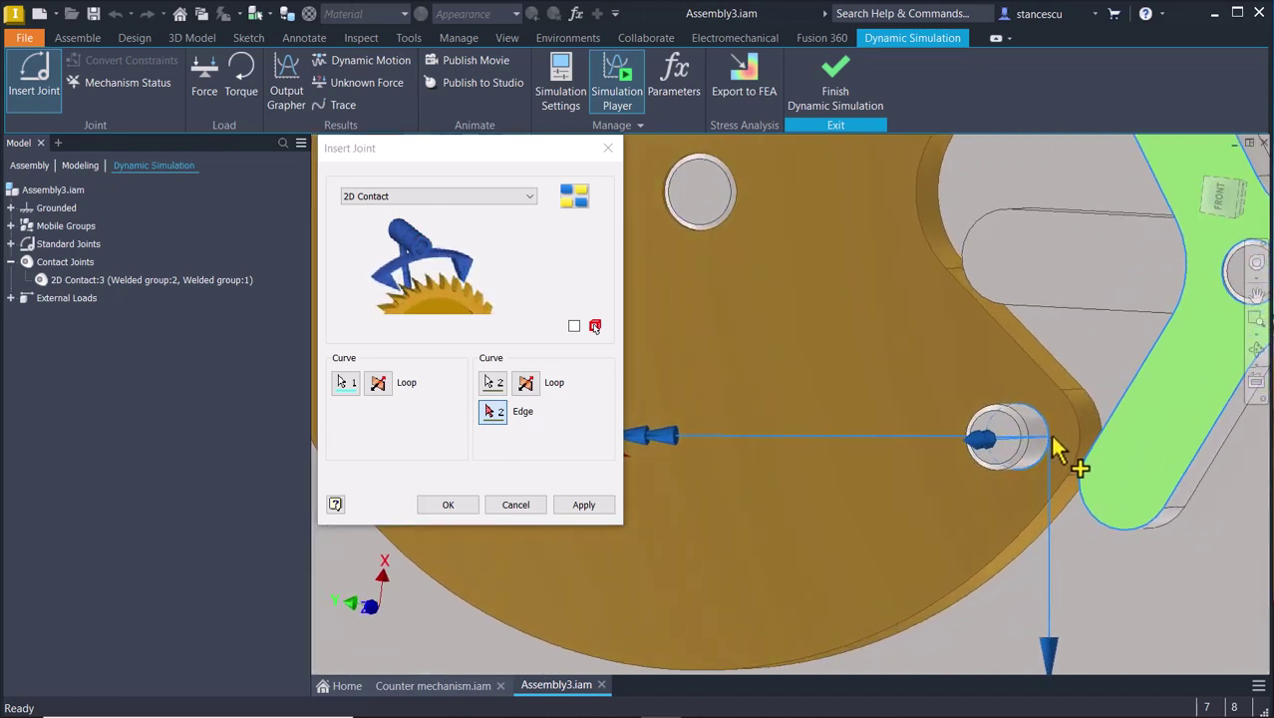
scroll(881, 460, "up", 2)
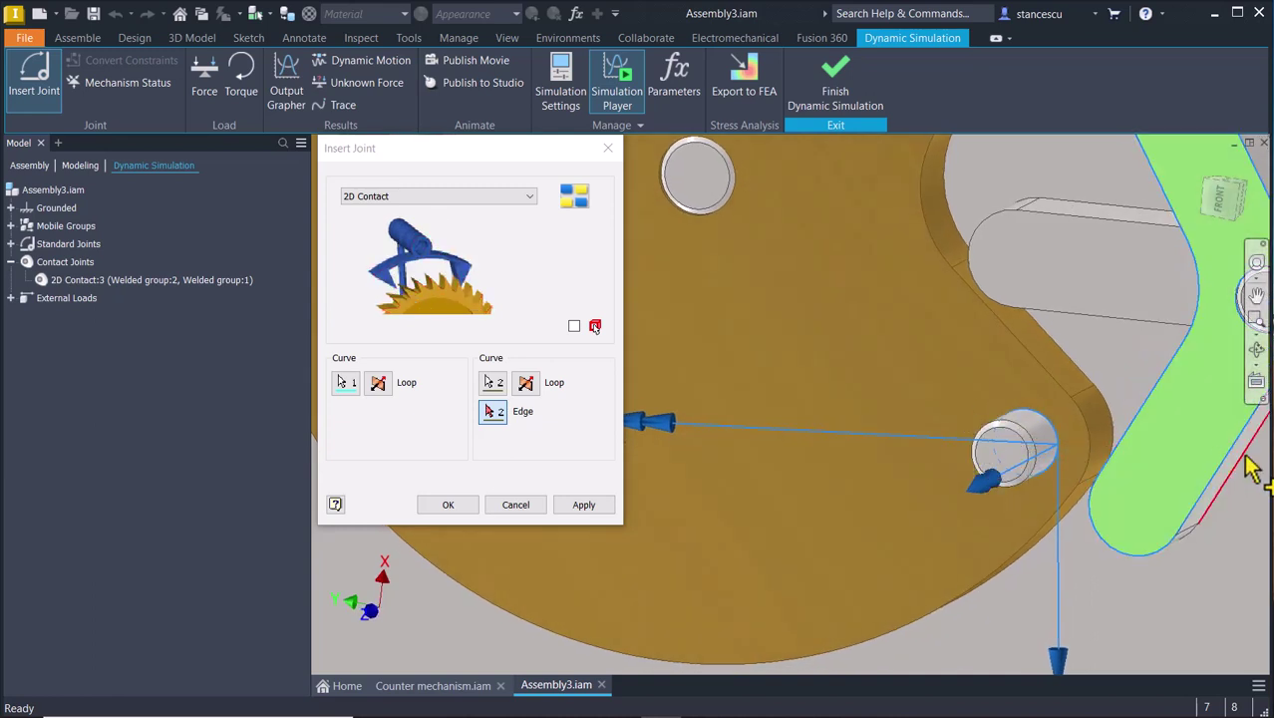
scroll(1119, 598, "down", 1)
scroll(1107, 598, "down", 1)
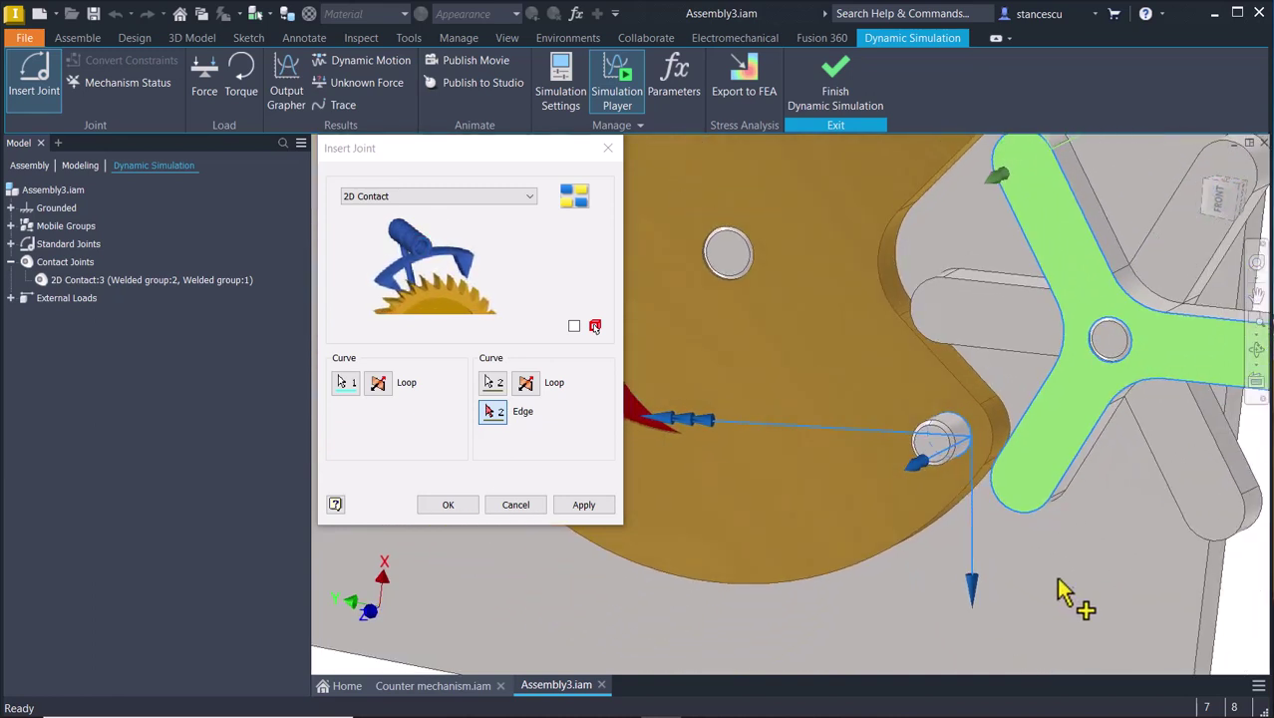
key("F6")
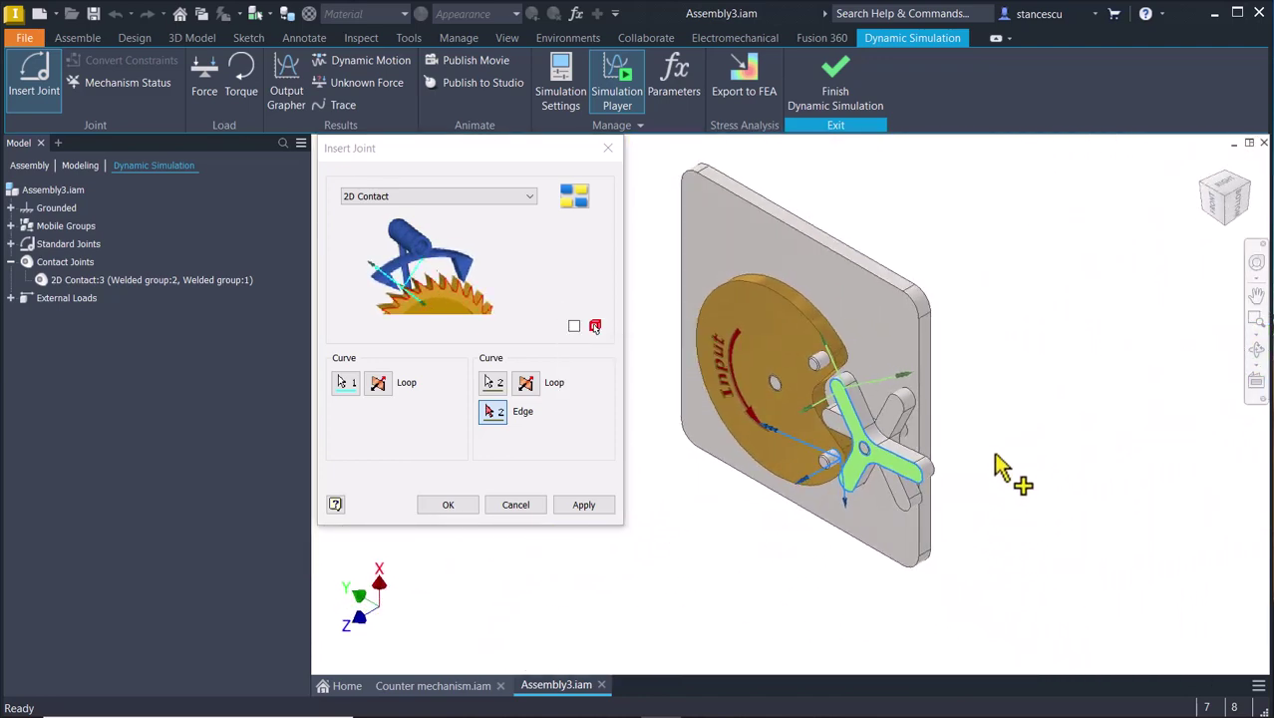
left_click(583, 504)
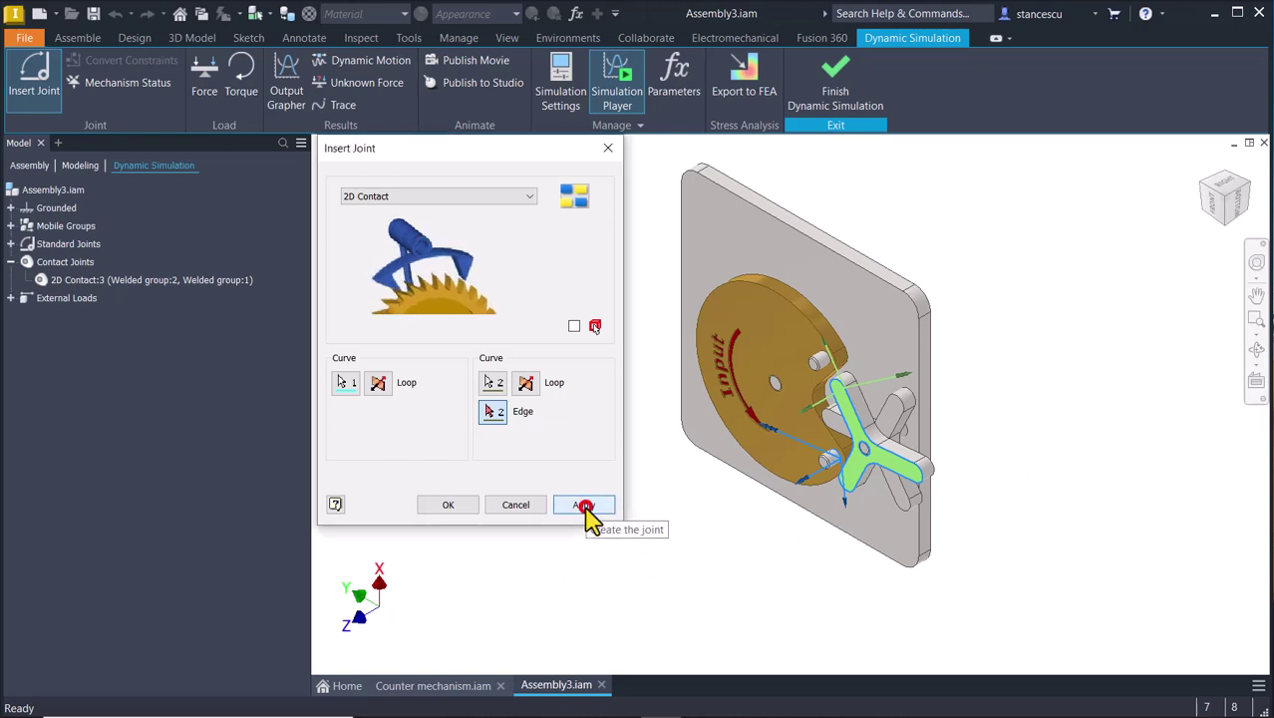
Close the joint dialog and play the simulation, which fails on 2D Contact:4's normal orientation.
left_click(532, 510)
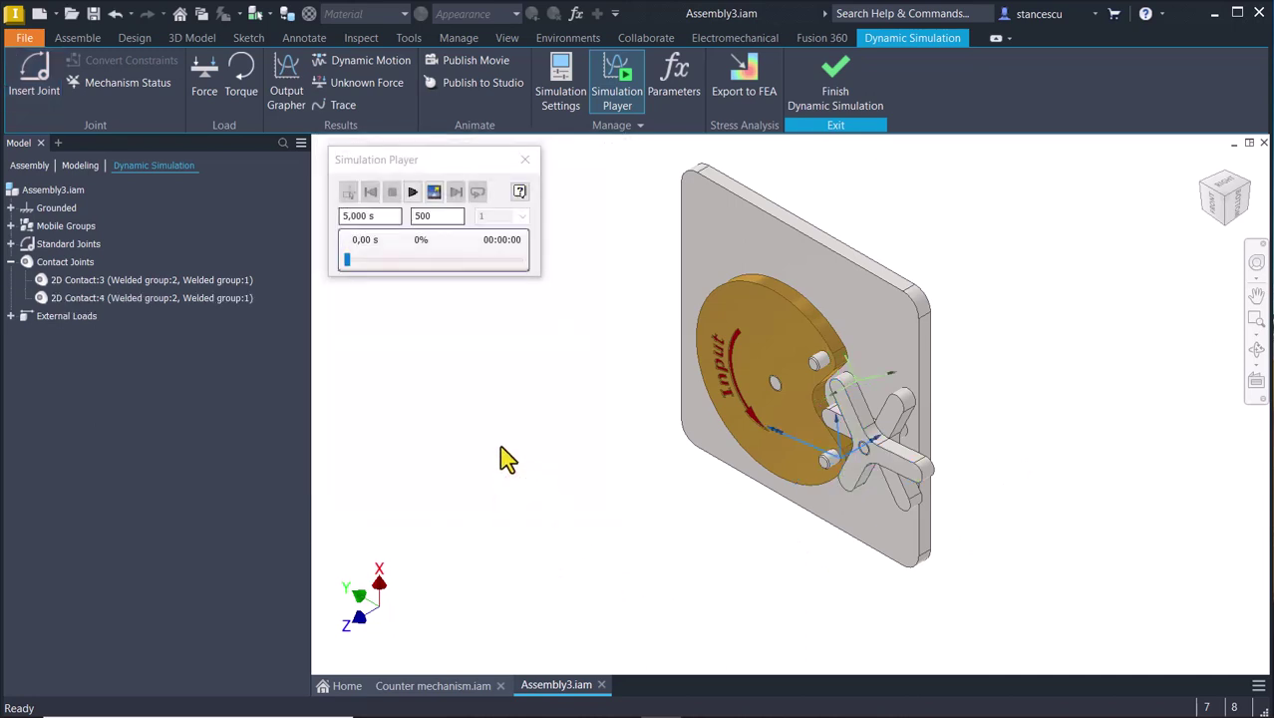
left_click(45, 189)
left_click(336, 352)
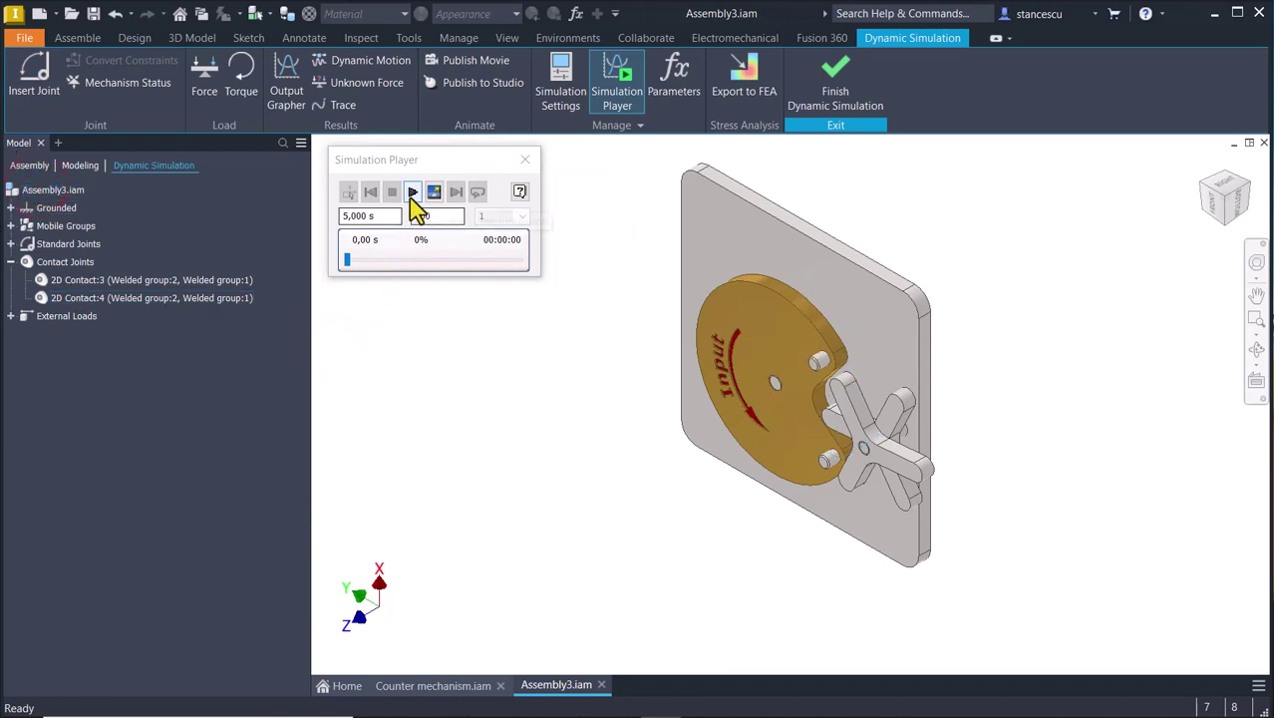
left_click(413, 192)
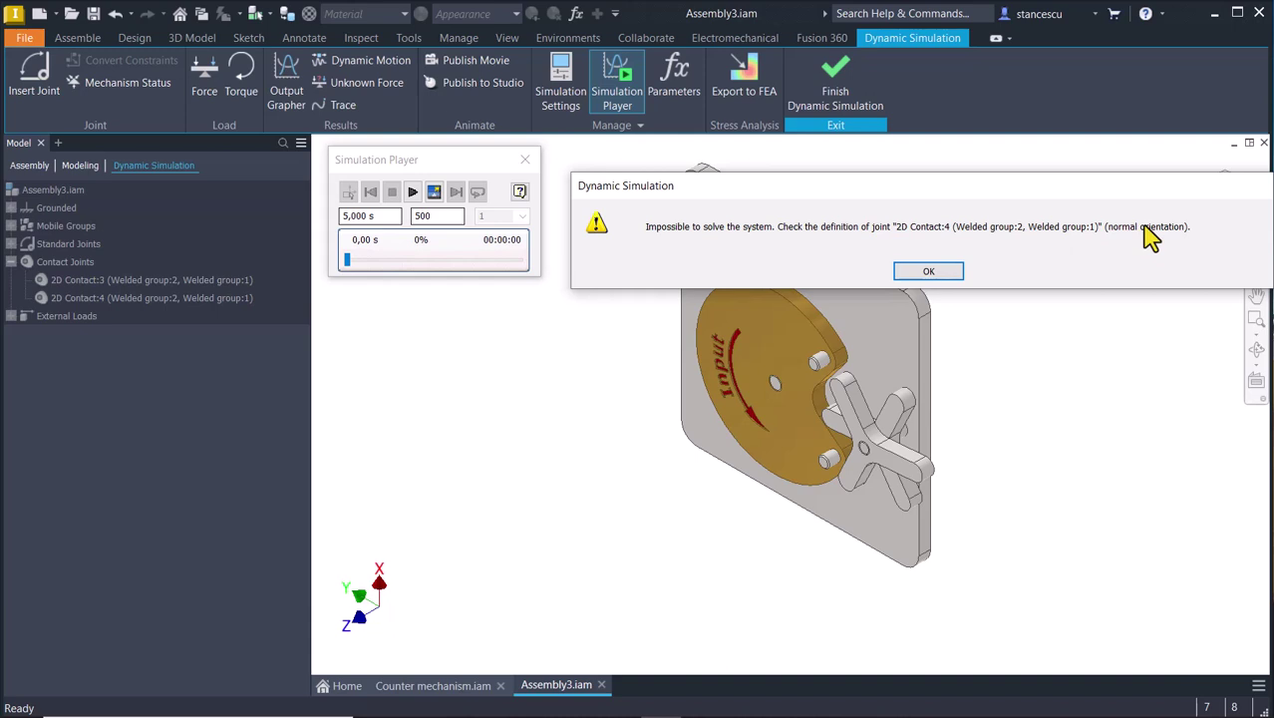
Dismiss the solver error, open 2D Contact:4's Properties, and invert its contact normal.
left_click(924, 279)
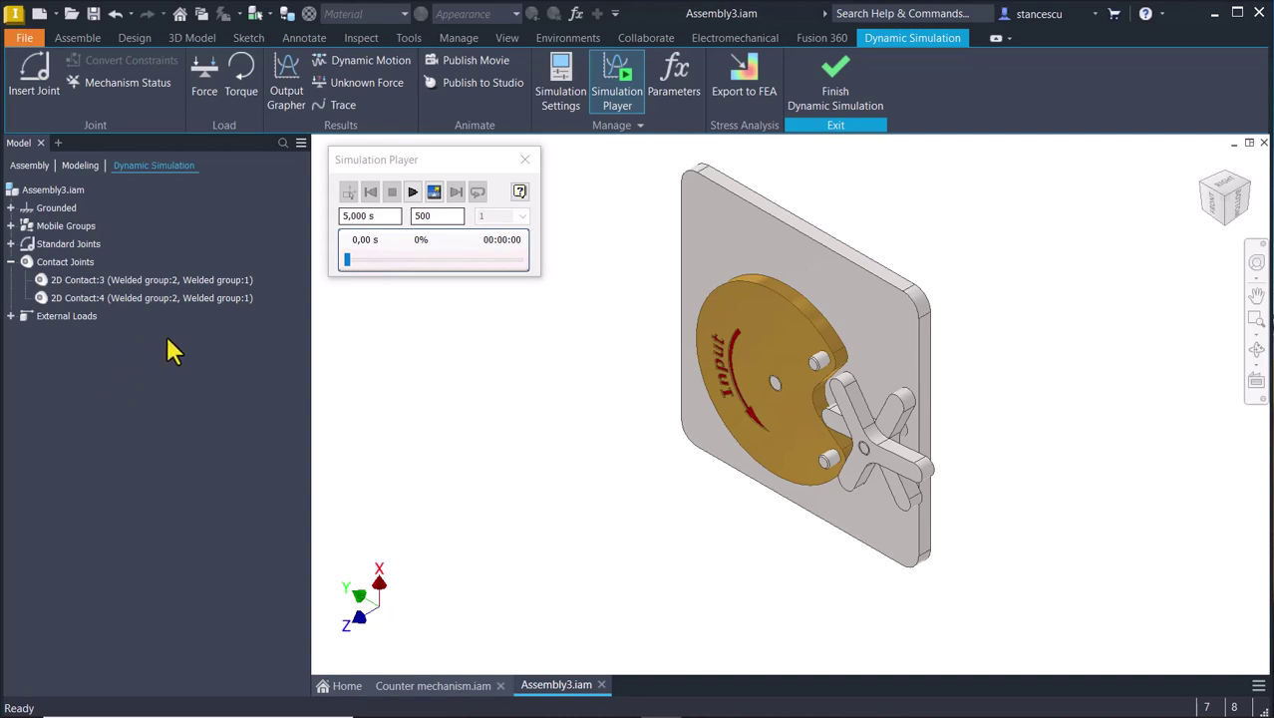
double_click(40, 298)
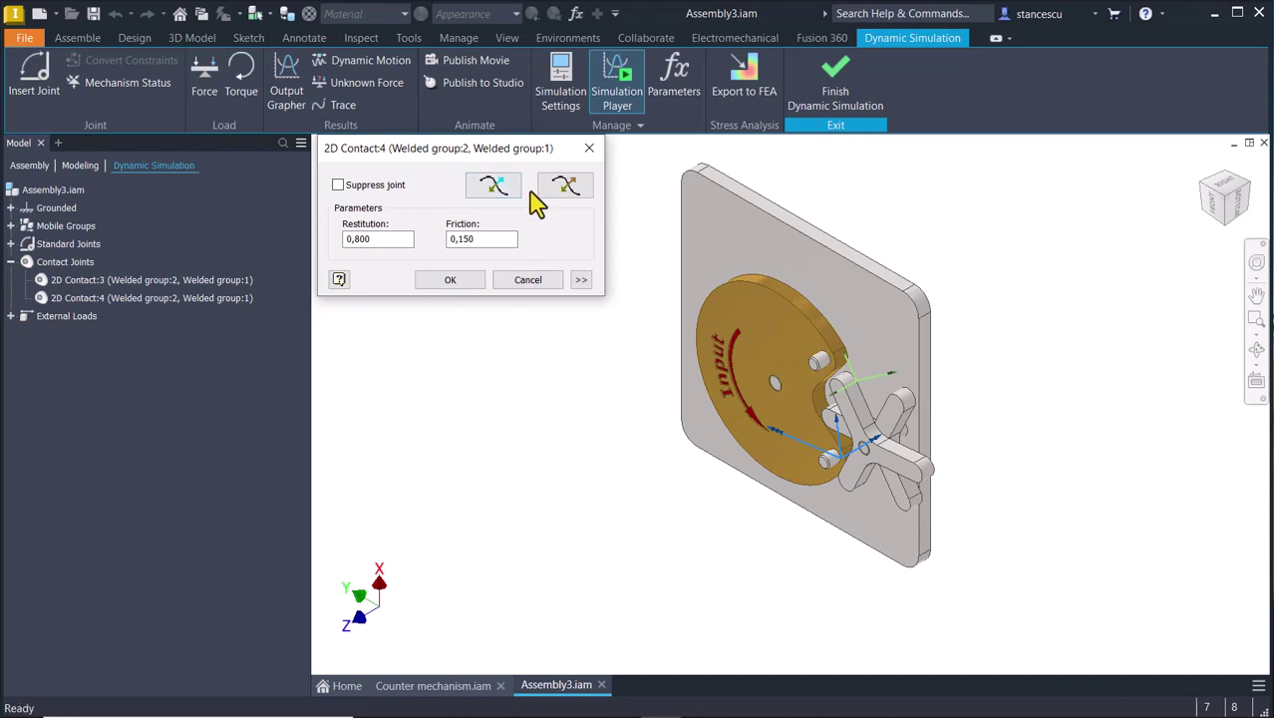
left_click(526, 282)
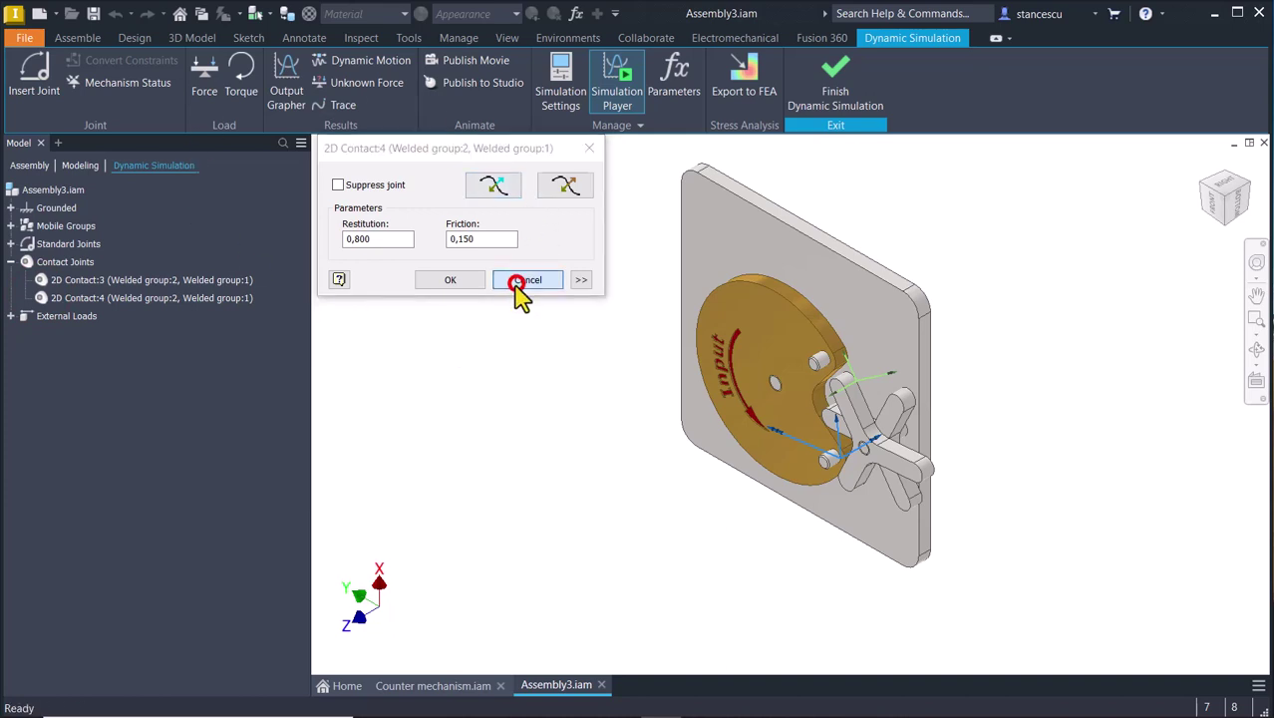
right_click(64, 297)
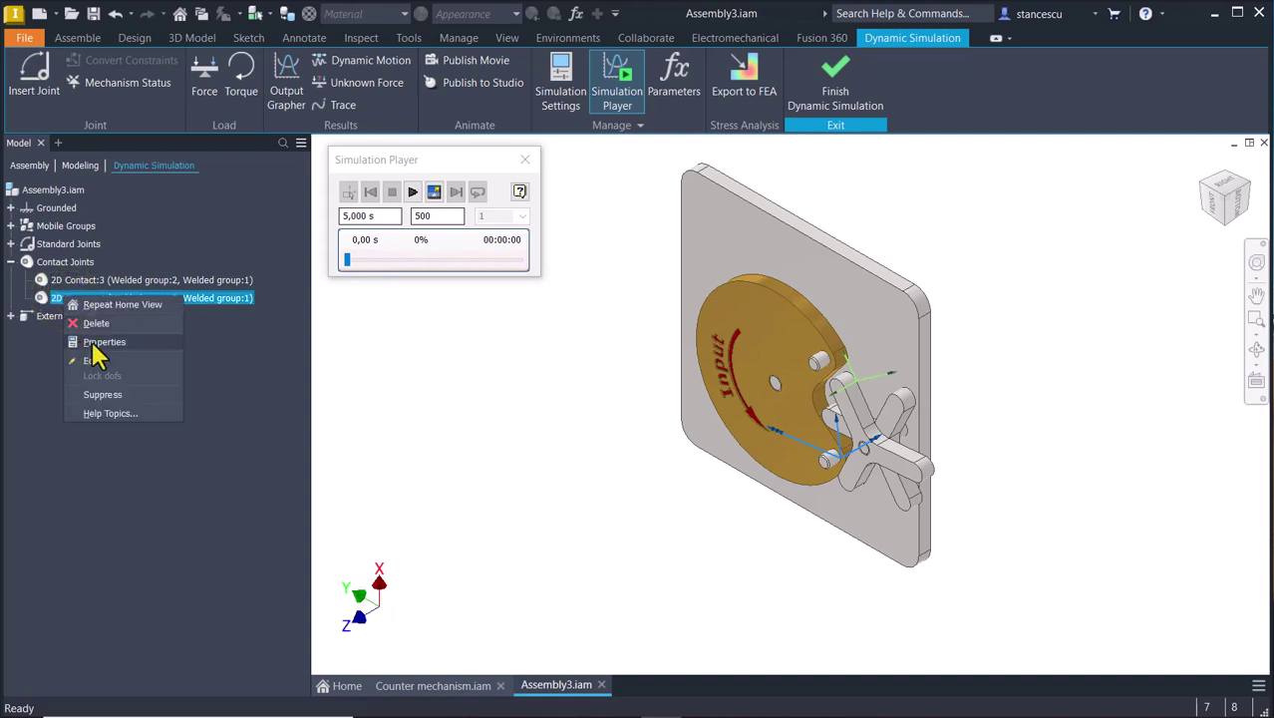
left_click(94, 342)
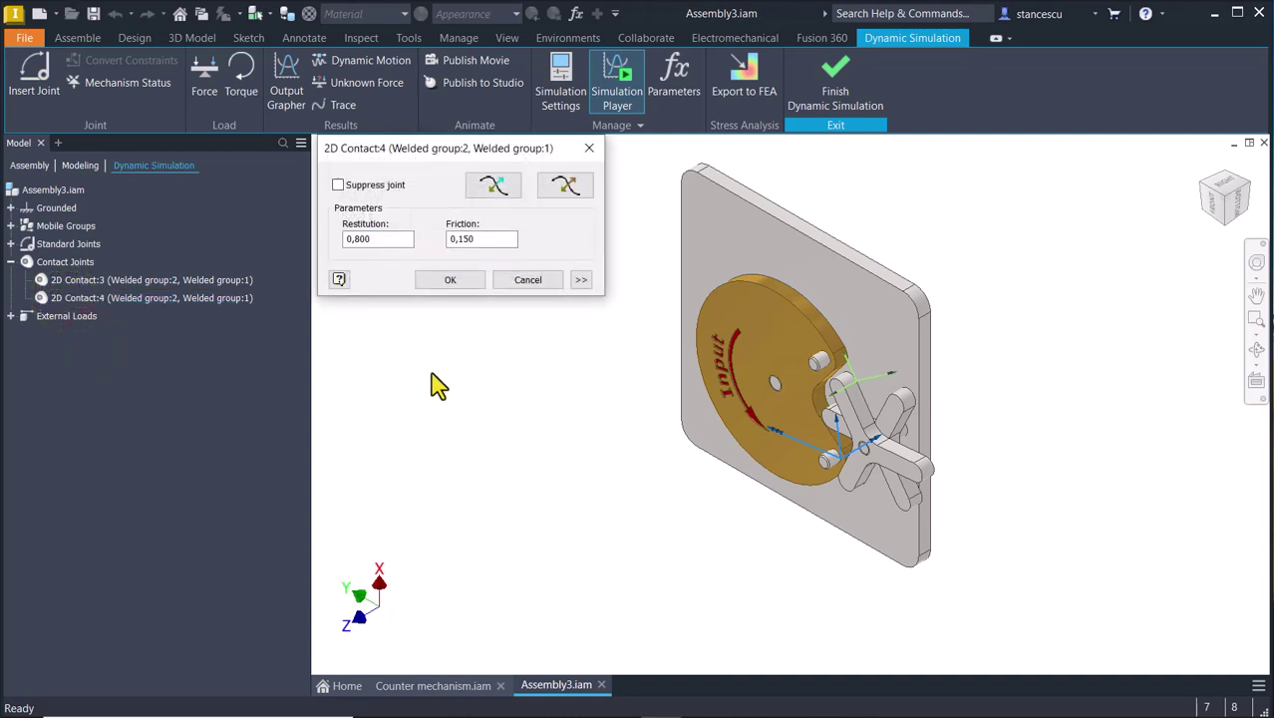
scroll(867, 493, "up", 5)
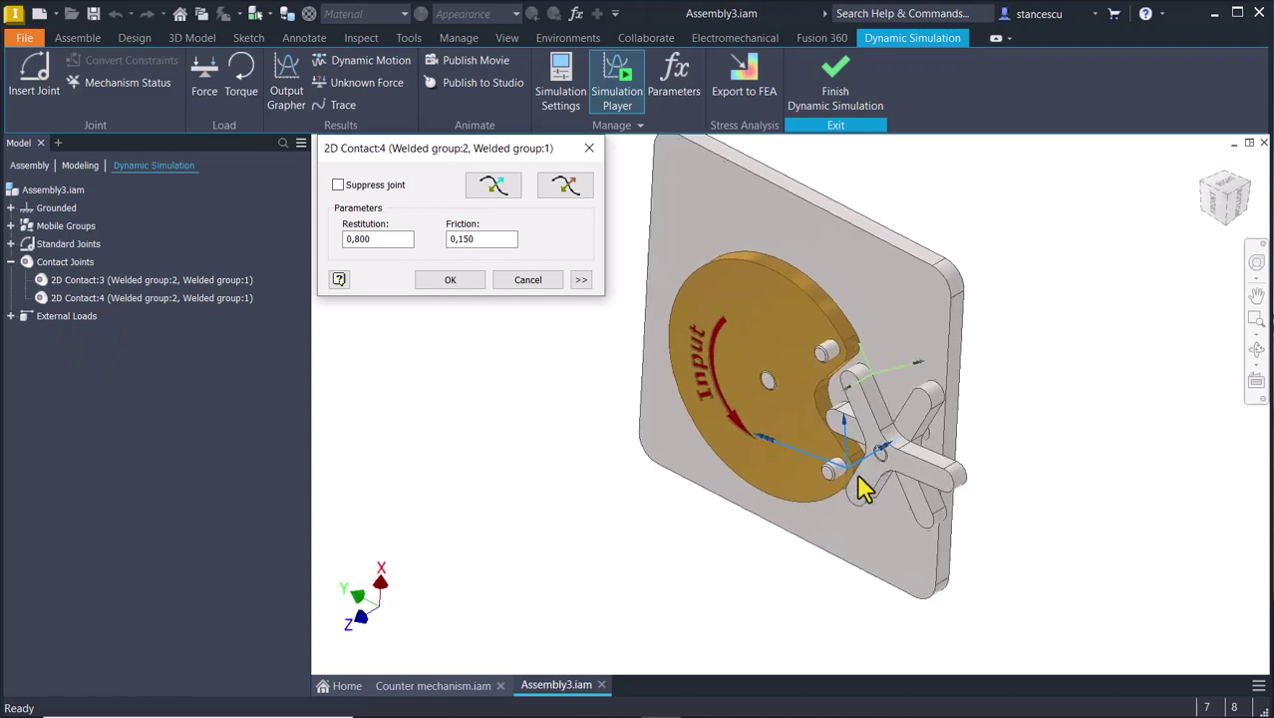
scroll(867, 490, "up", 3)
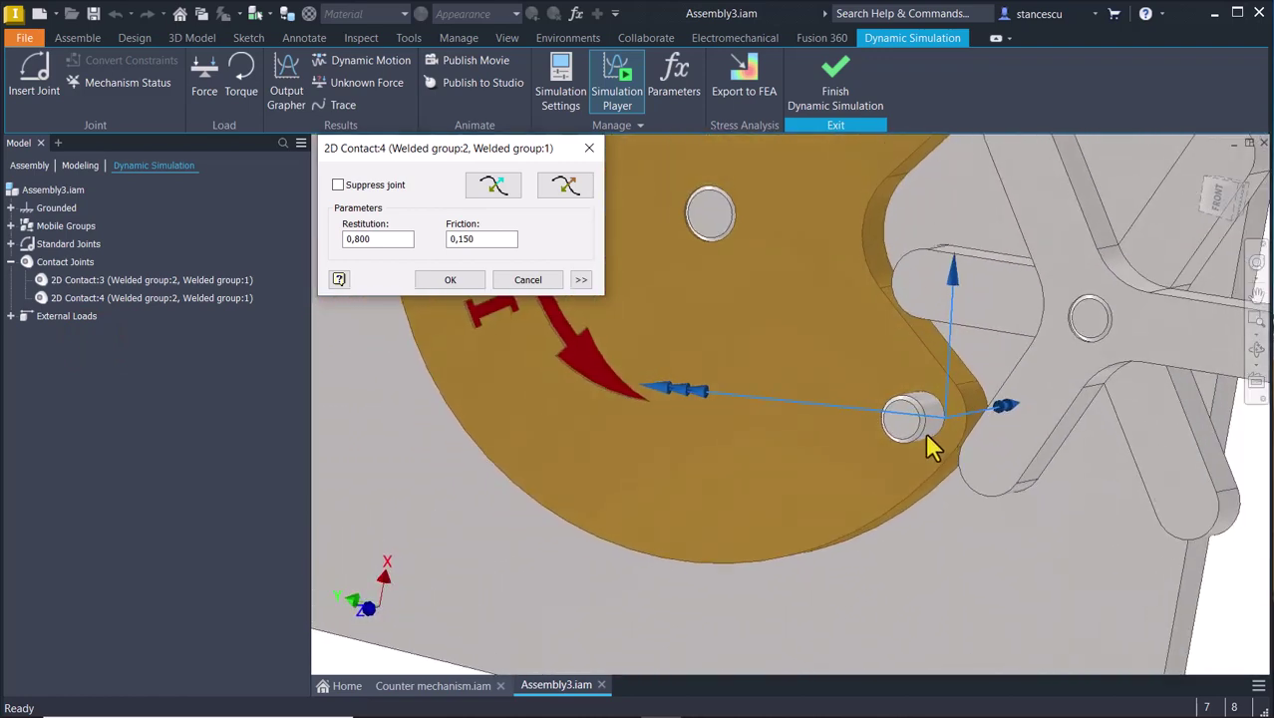
scroll(694, 381, "down", 3)
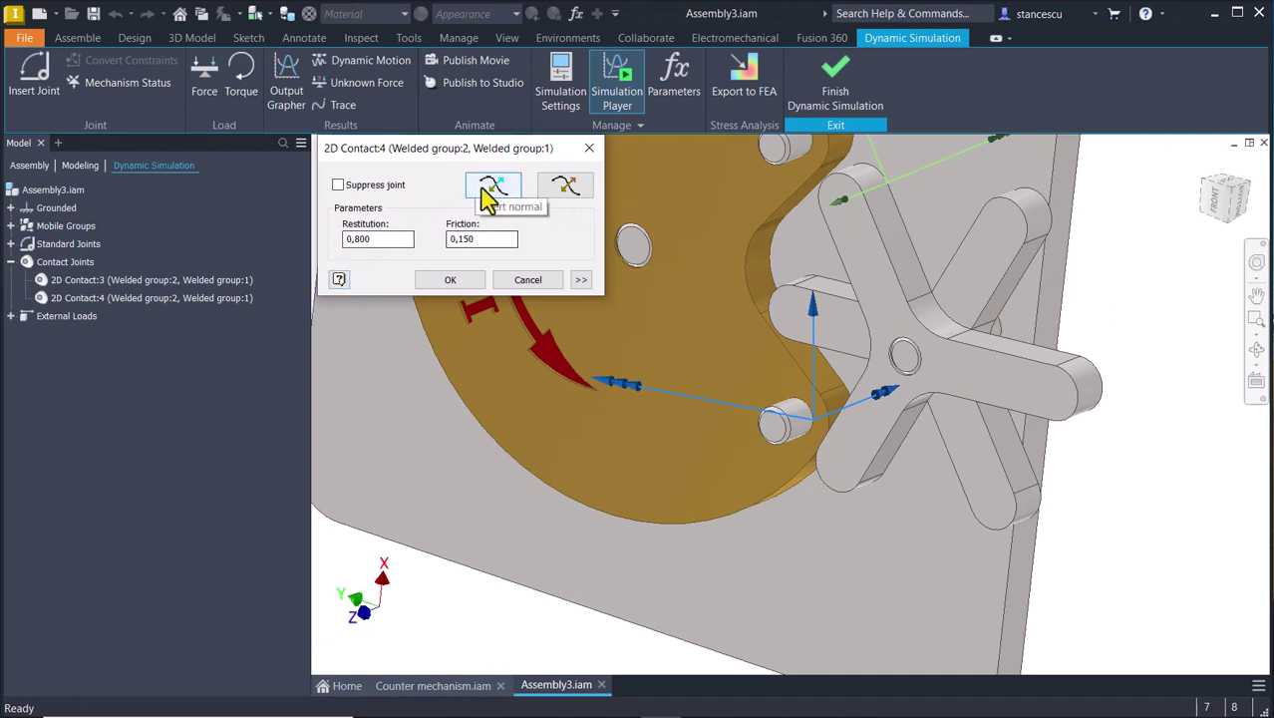
left_click(489, 190)
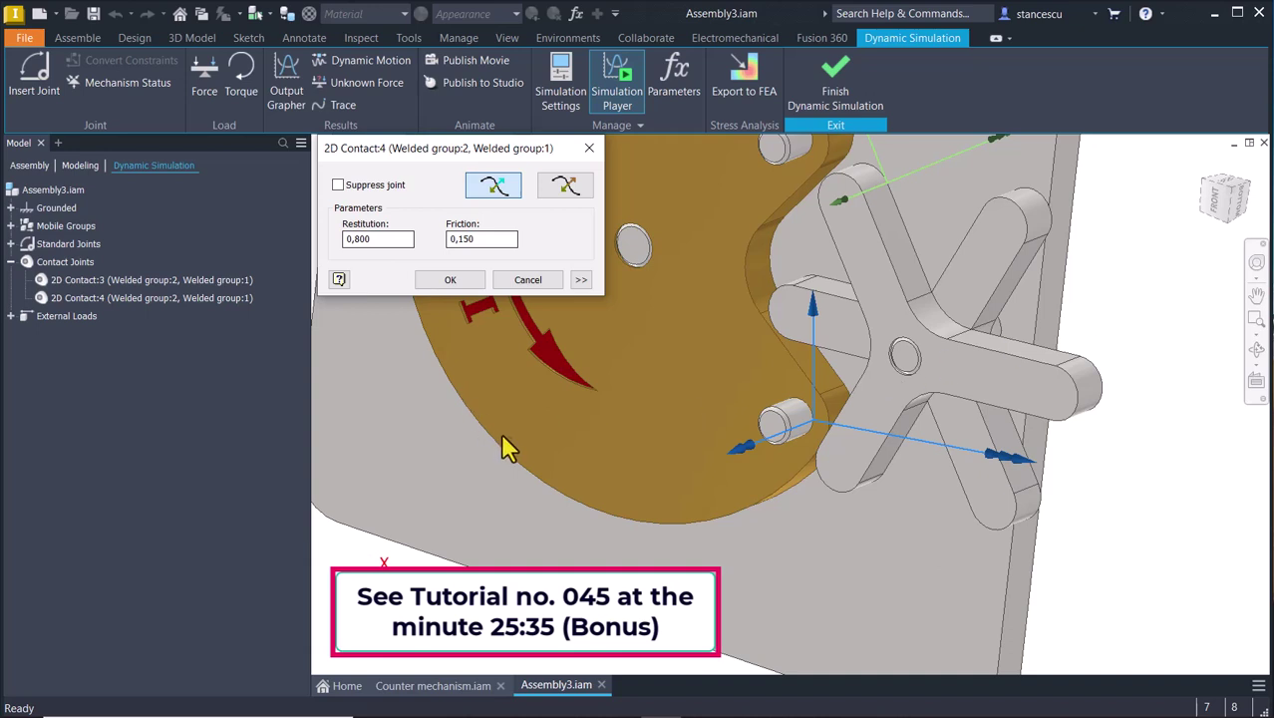
Confirm the reversed normal and view the mechanism from the Front.
left_click(454, 280)
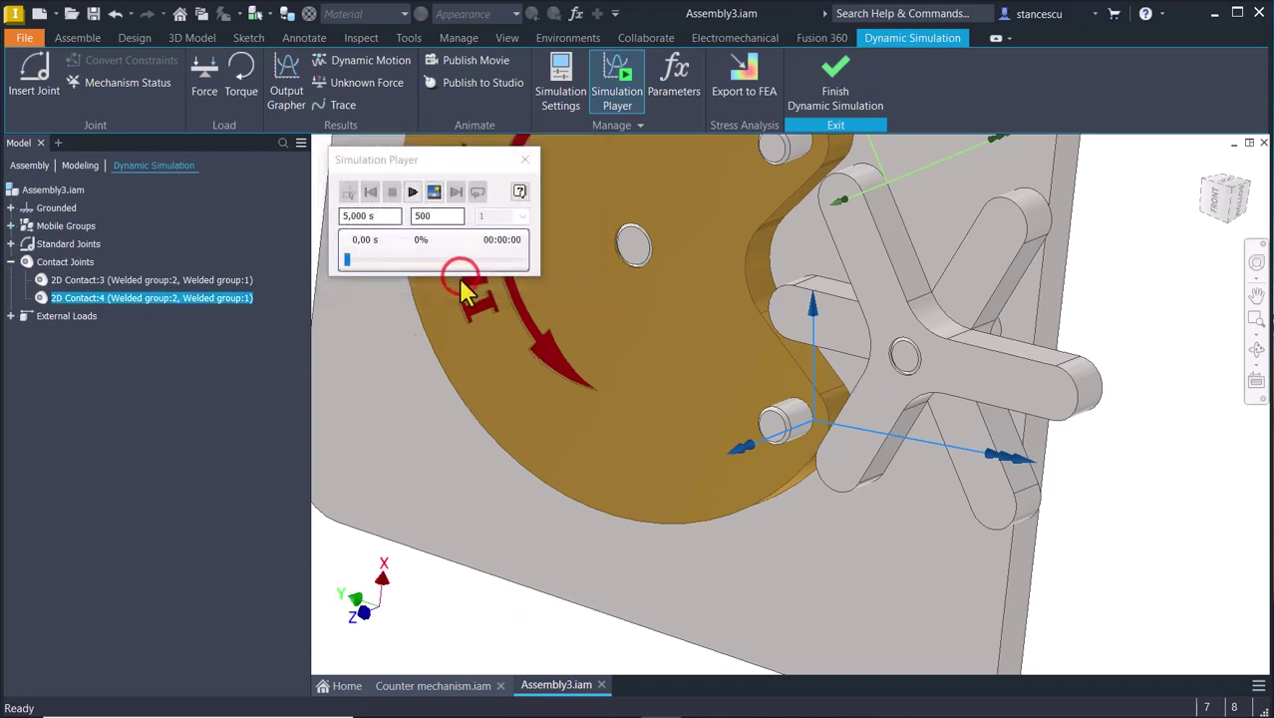
left_click(34, 193)
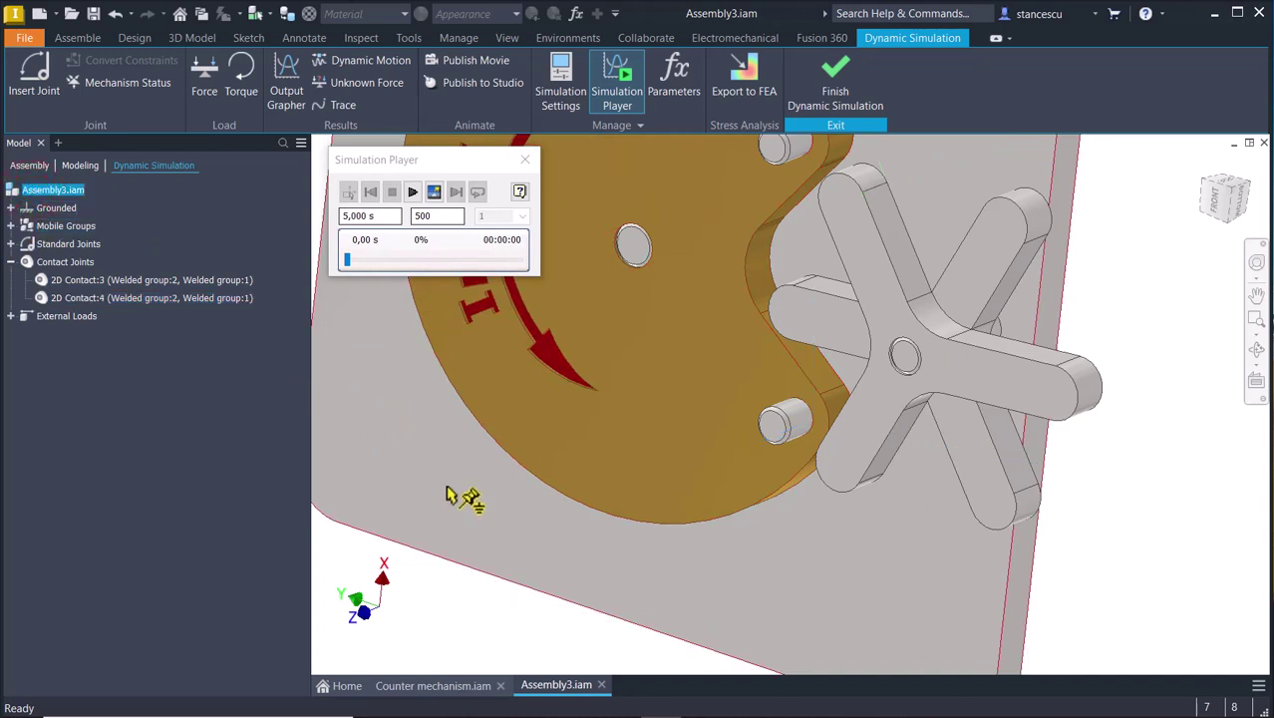
left_click(1224, 204)
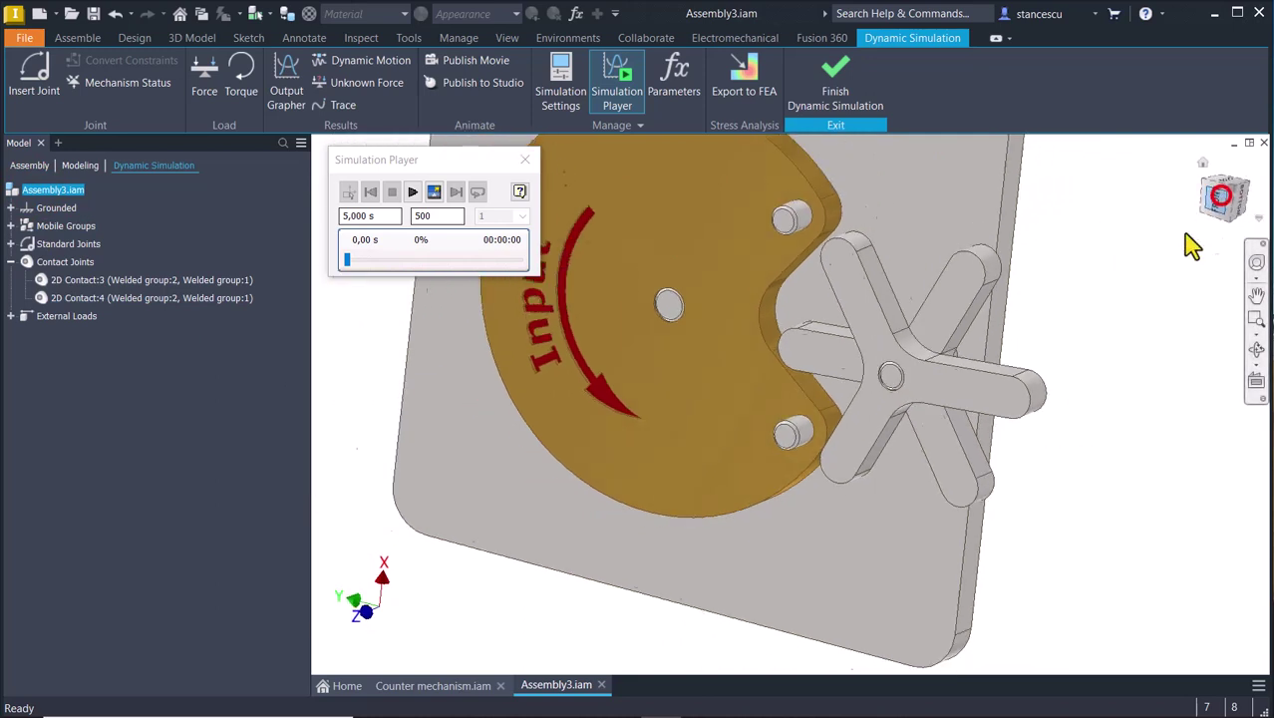
key("Num_Lock")
scroll(825, 441, "up", 3)
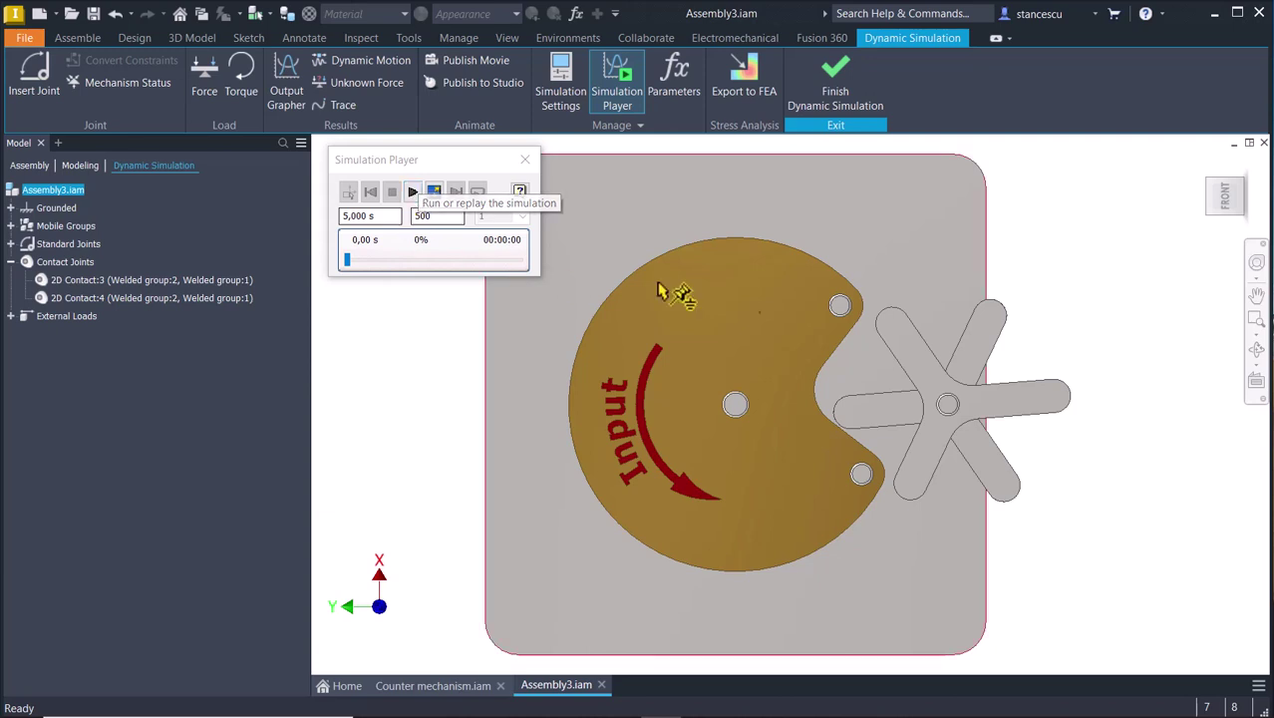
Orbit to a tilted view and drag the cam by hand to drive the star wheel.
left_click(1050, 275)
middle_click_drag(1060, 287, 777, 496, "shift")
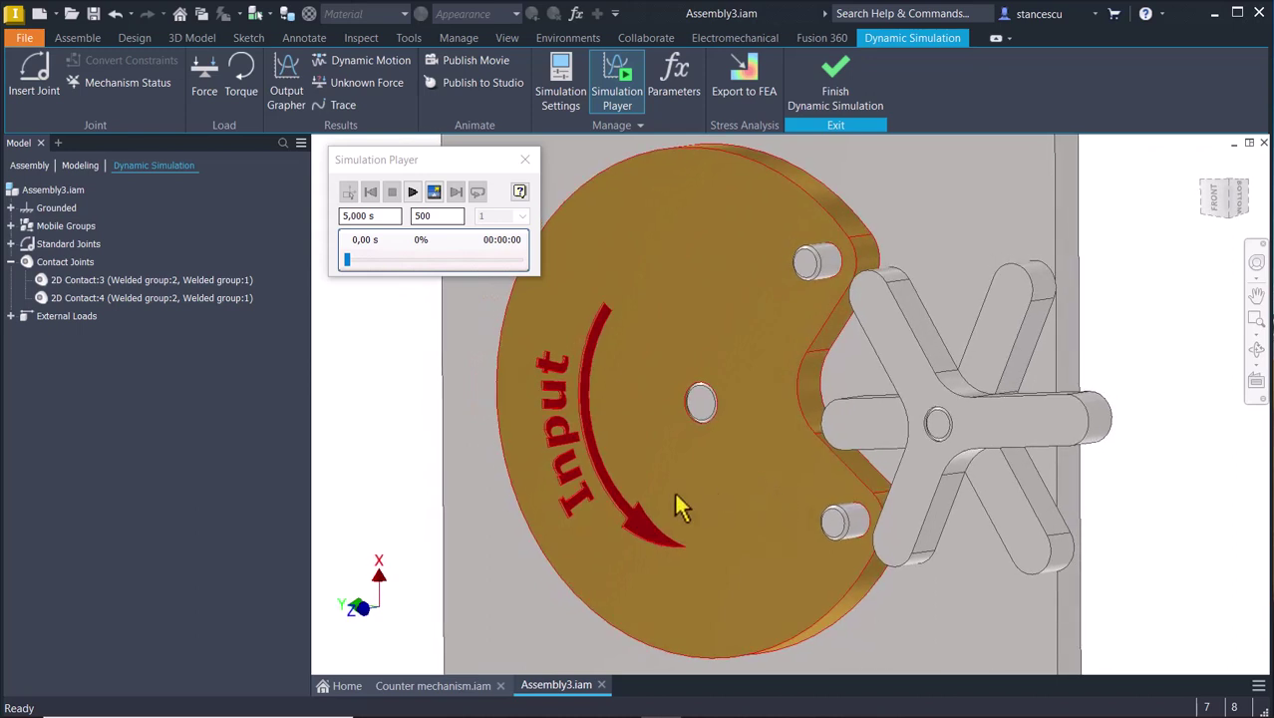
left_click(605, 556)
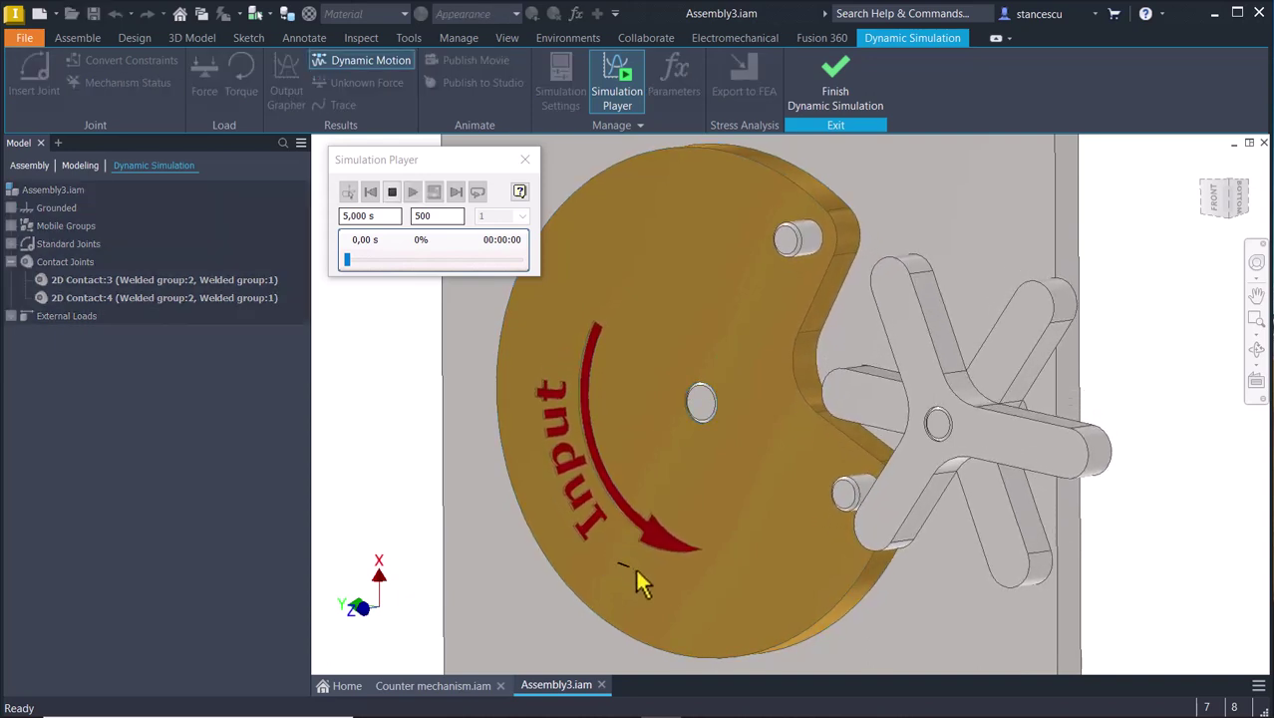
left_click_drag(698, 588, 596, 530)
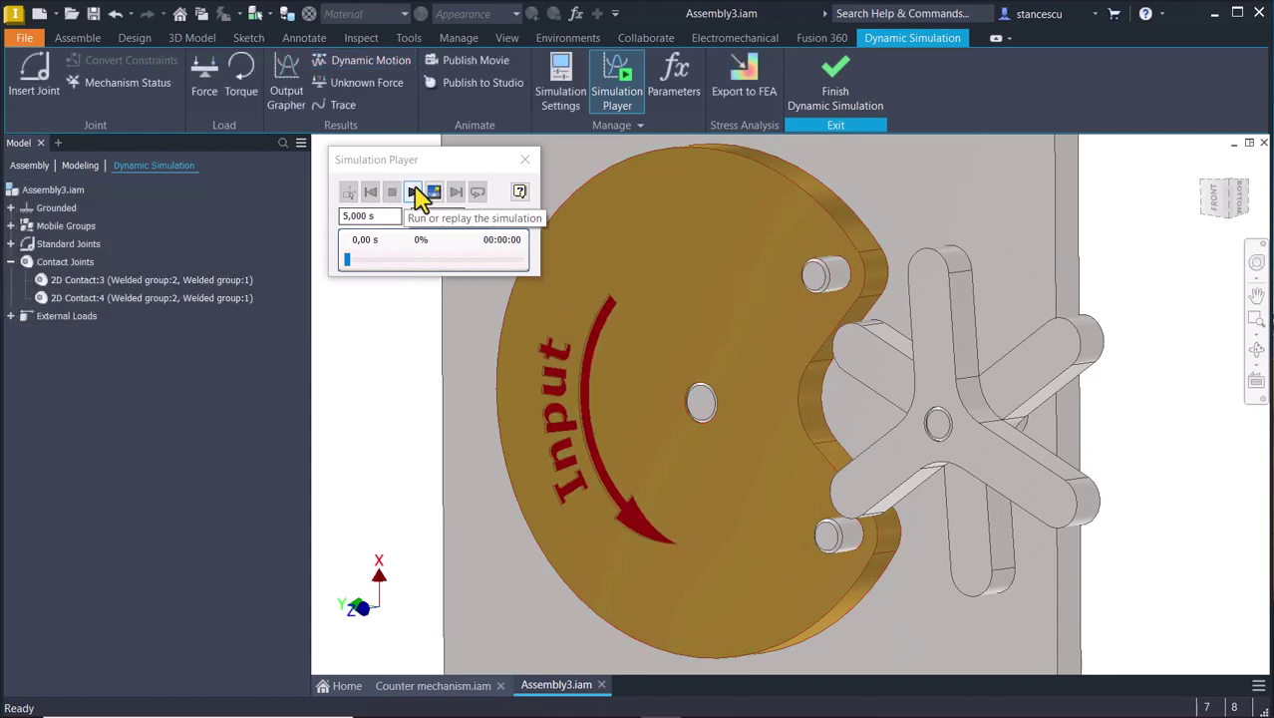
Play the simulation briefly, stop it, and rewind to 0 s.
left_click(413, 191)
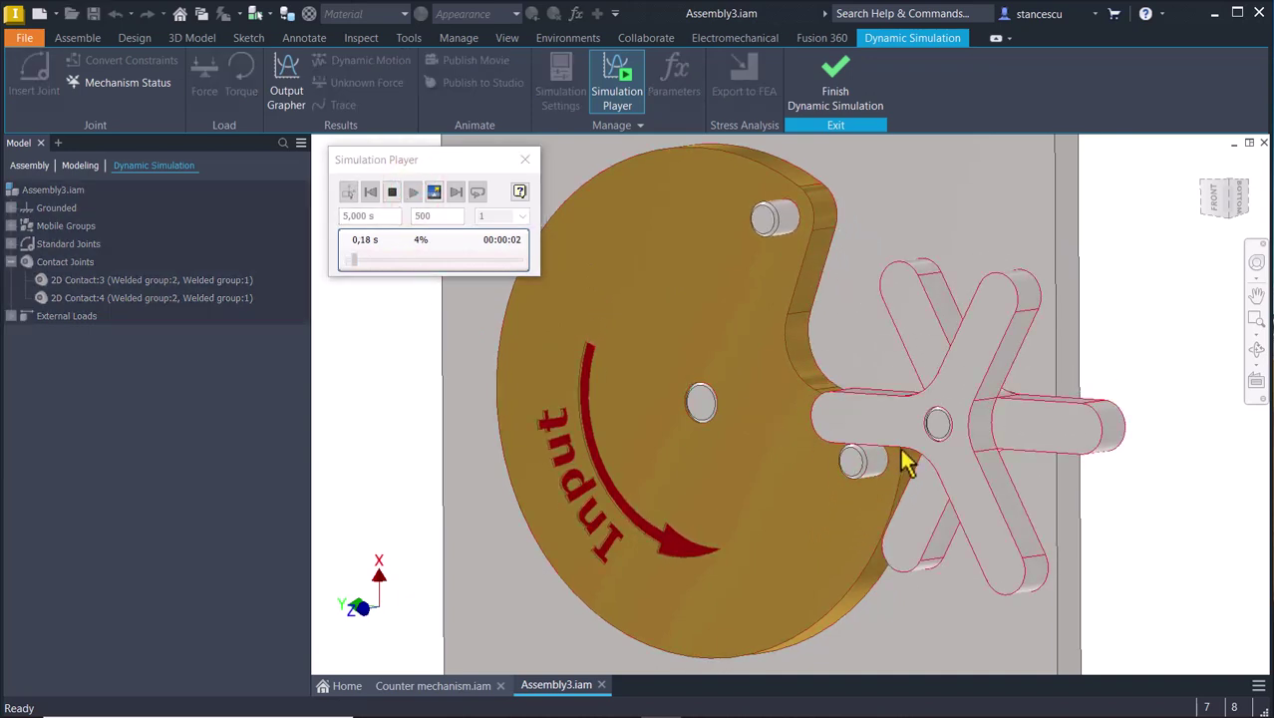
left_click(391, 193)
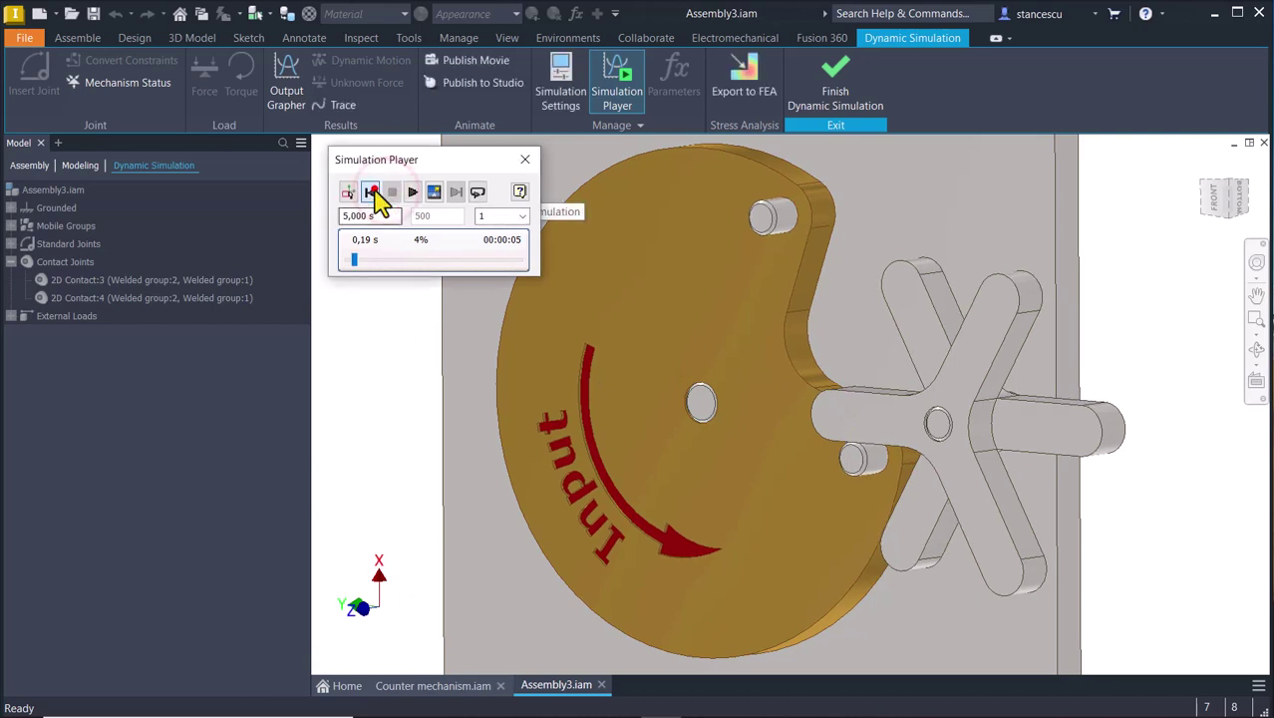
left_click(371, 192)
In Construction Mode, turn the star wheel by hand to reposition it.
left_click(348, 193)
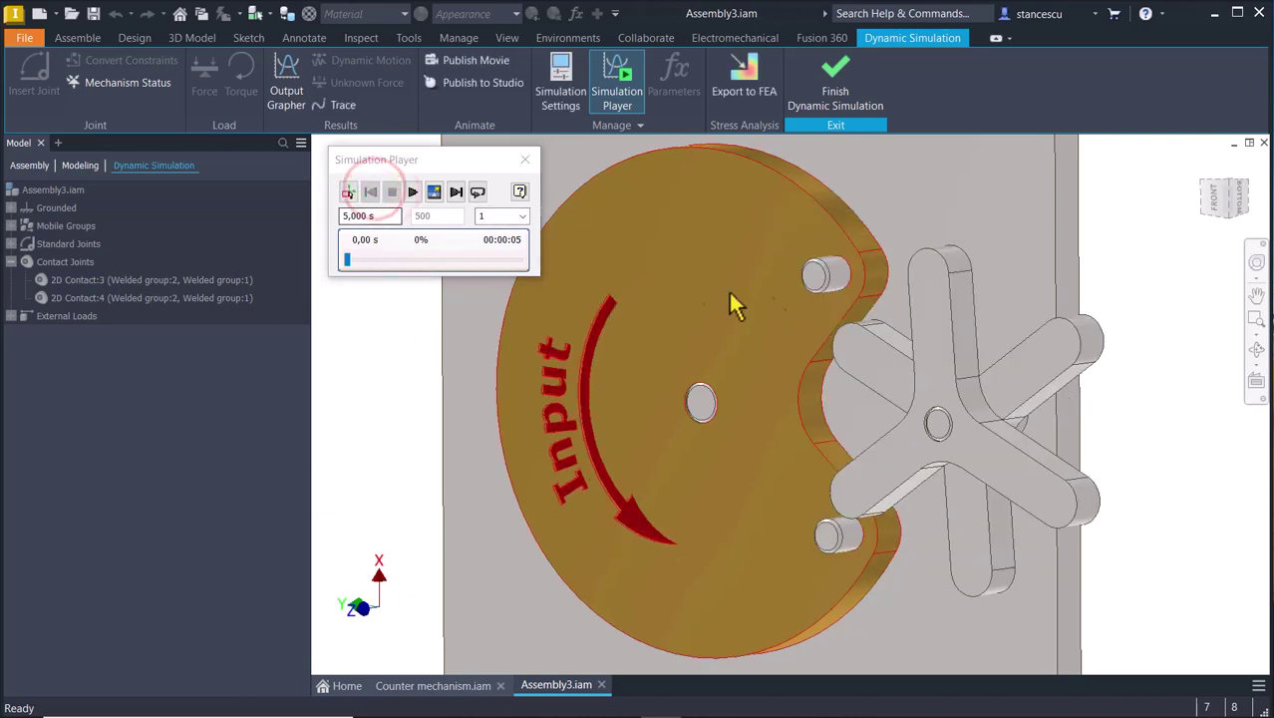
left_click(348, 193)
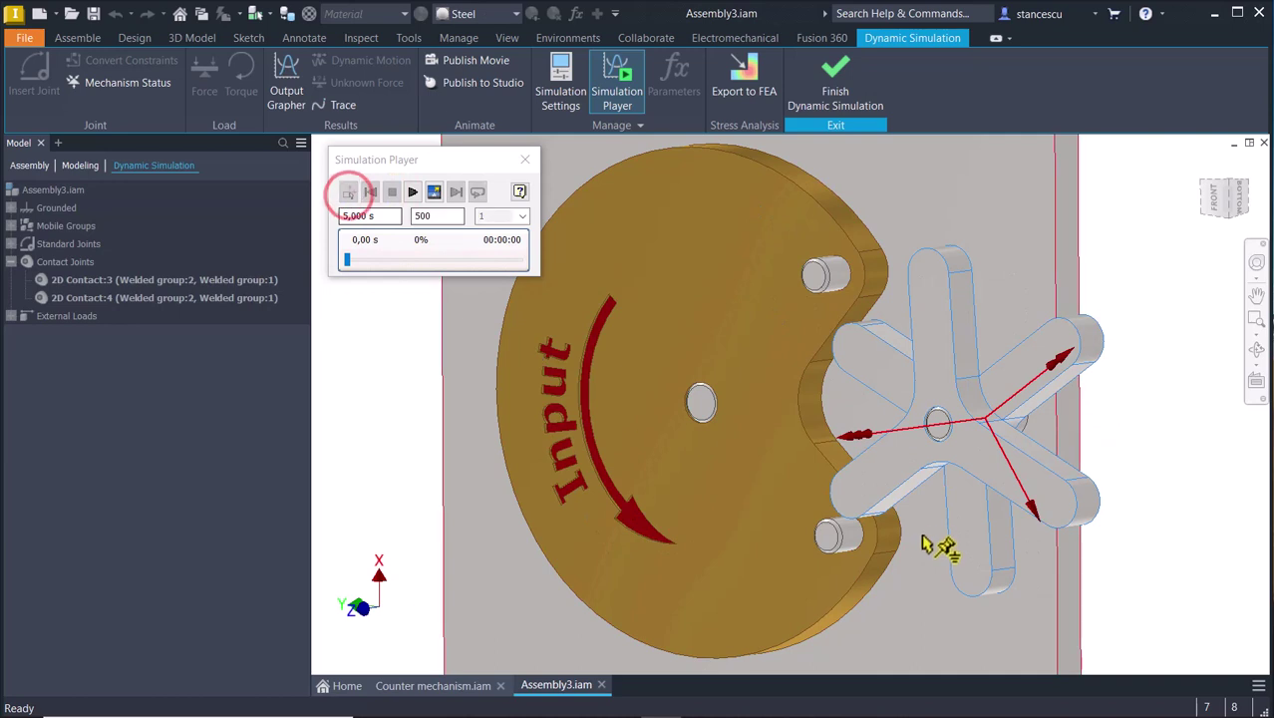
left_click(875, 477)
mouse_move(890, 509)
left_mouse_down()
mouse_move(916, 540)
mouse_move(910, 515)
left_mouse_up()
key("Escape")
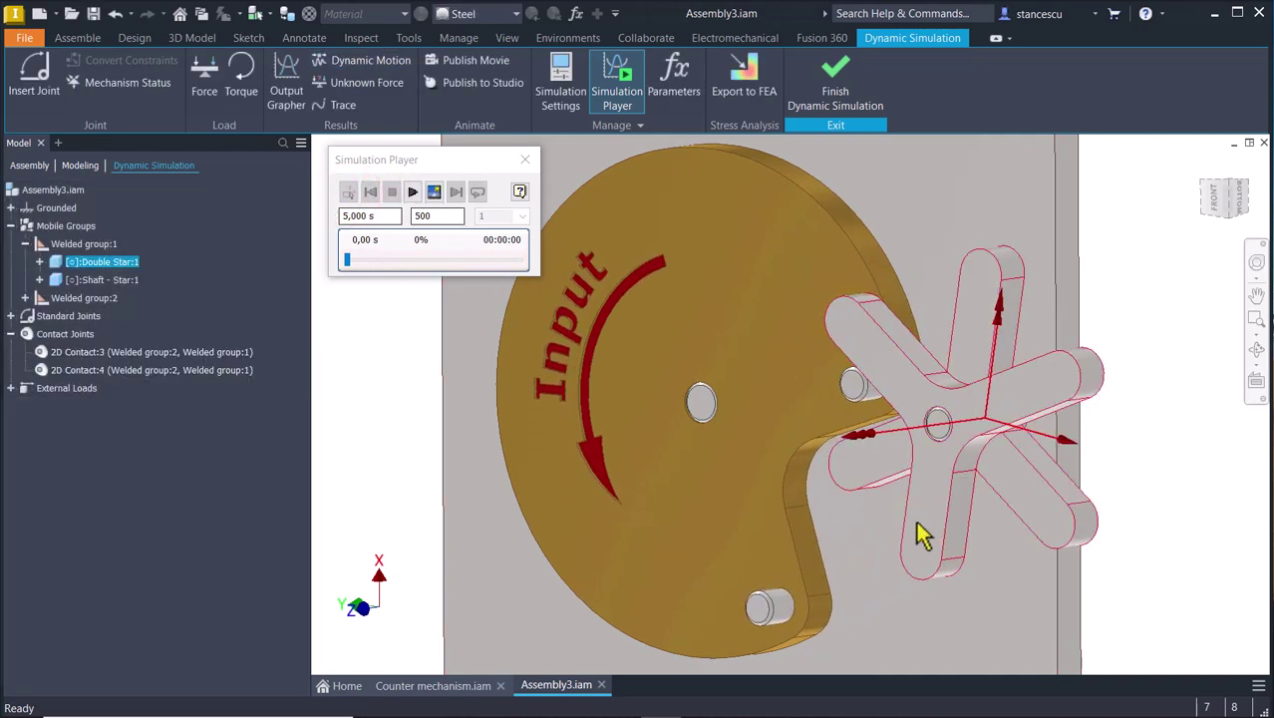
Replay the simulation to 3.44 s (69%), stop it, and rewind to 0 s.
left_click(413, 192)
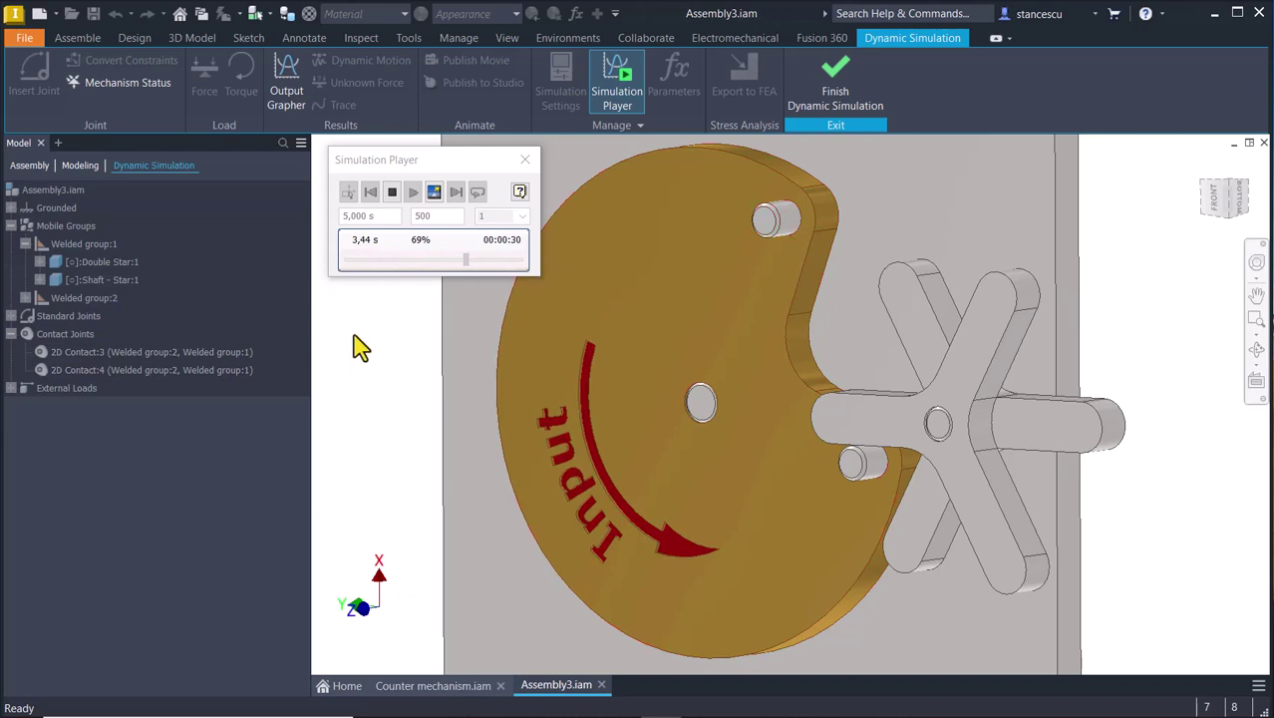
left_click(392, 194)
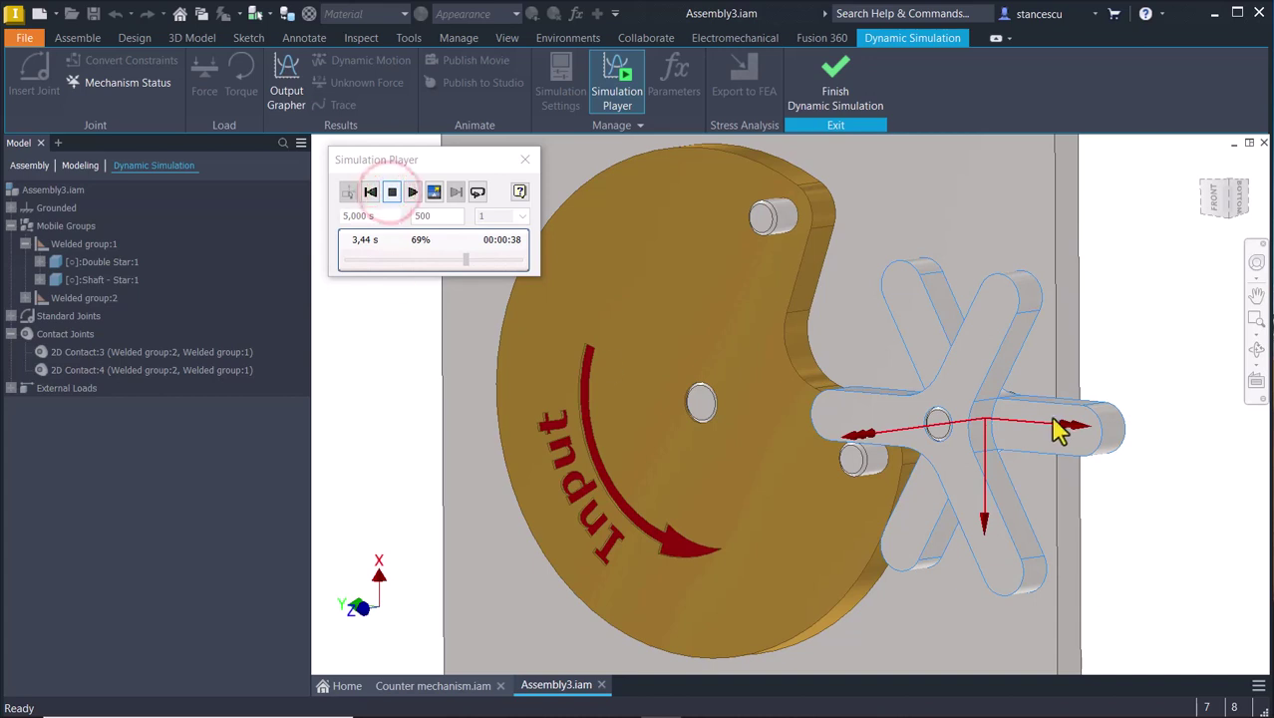
left_click(995, 386)
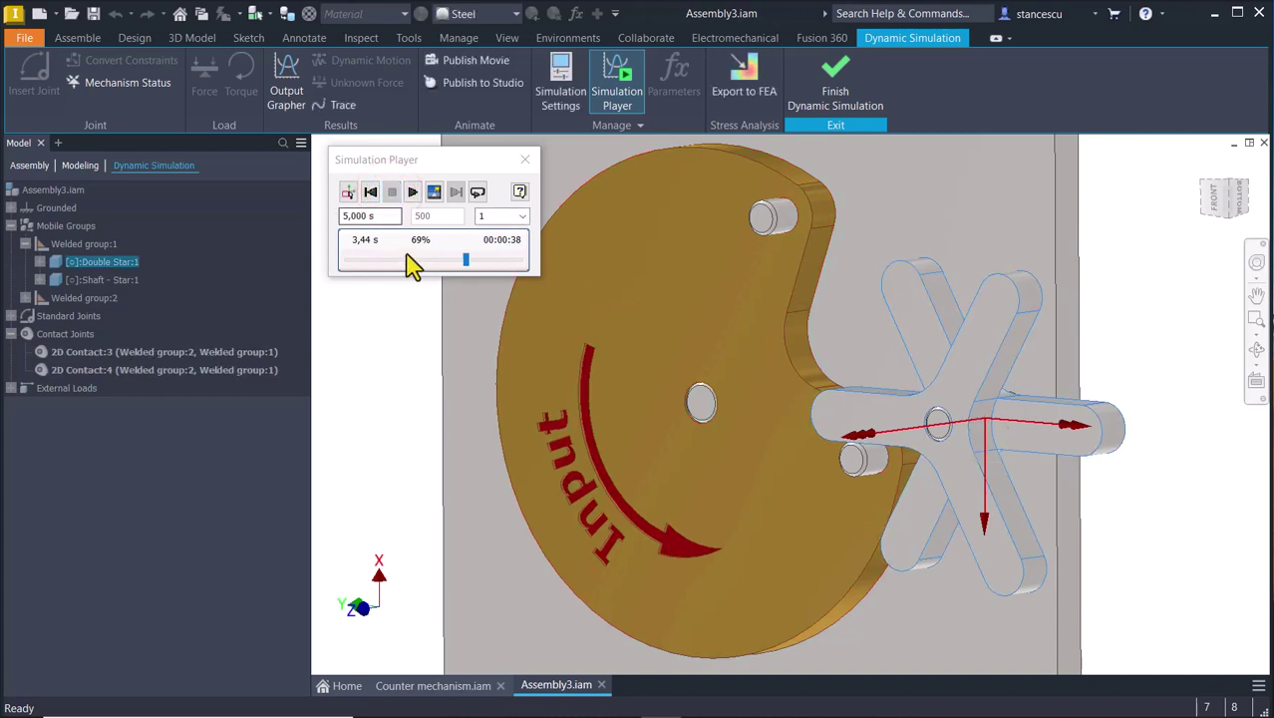
left_click(370, 192)
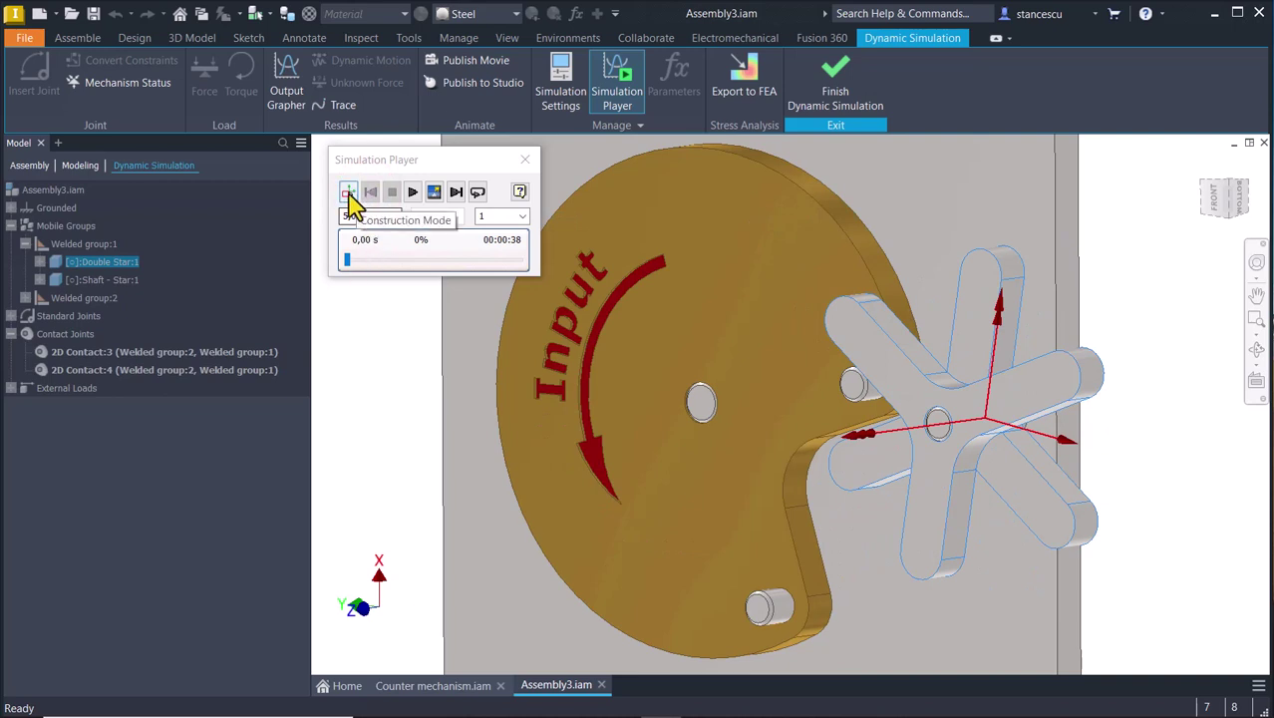
Return to construction mode and hand-turn the Input cam until a pin sits beside the star's arm.
left_click(348, 192)
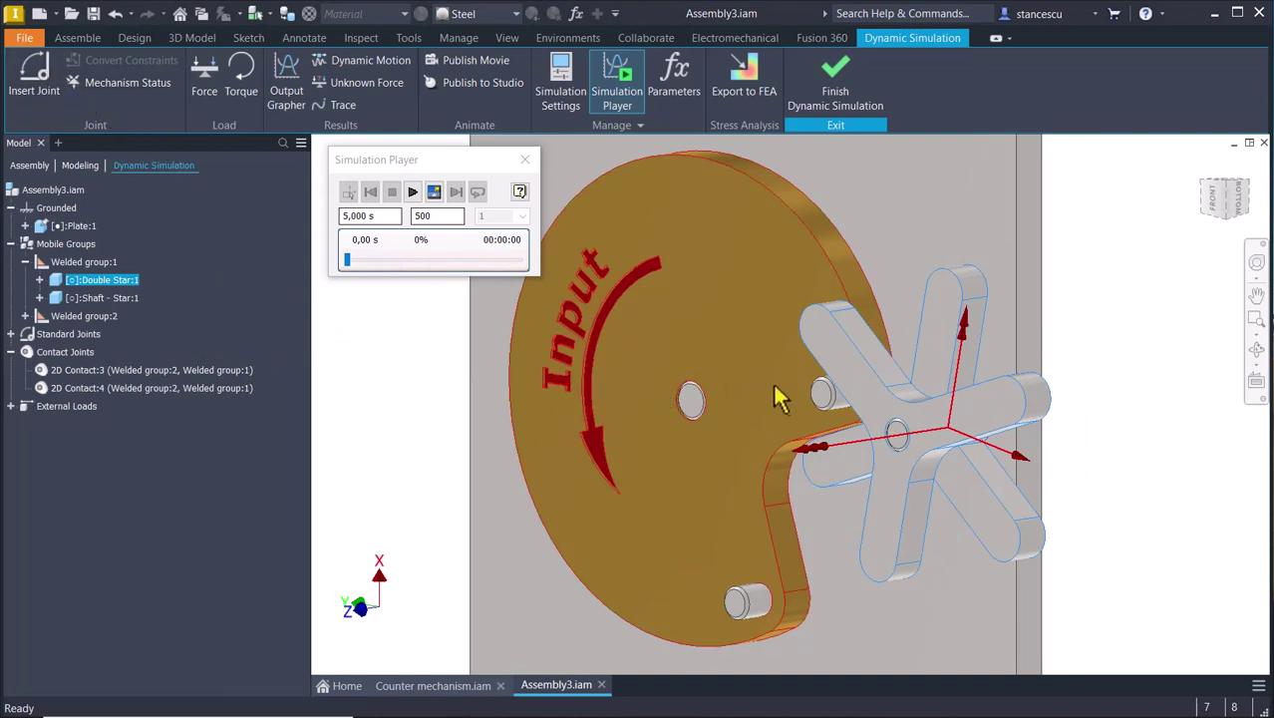
left_click(57, 190)
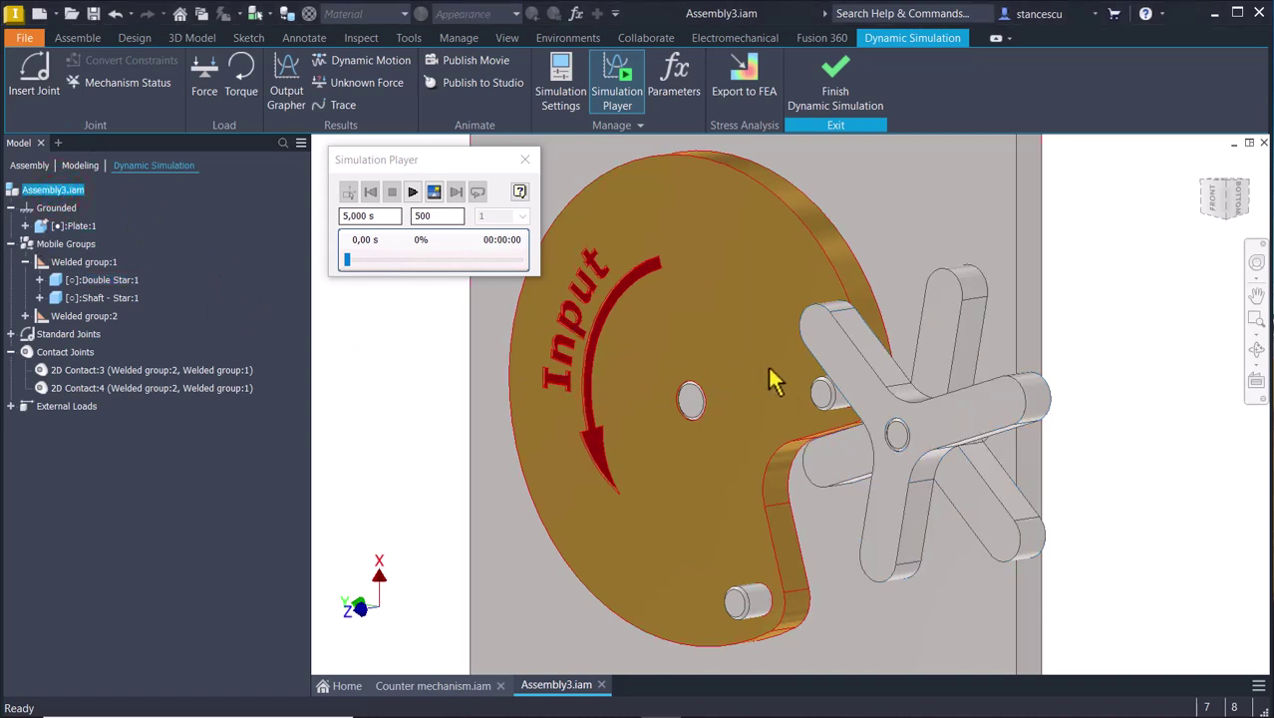
left_click_drag(768, 366, 820, 296)
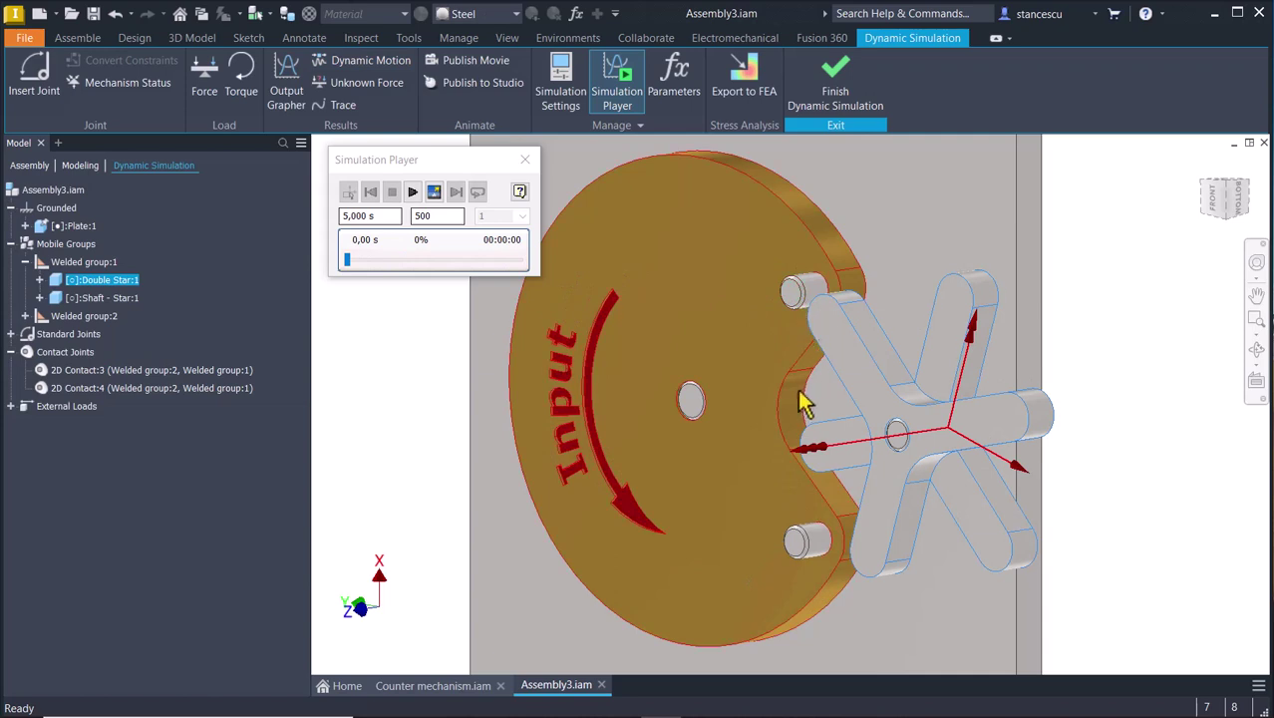
left_click(911, 204)
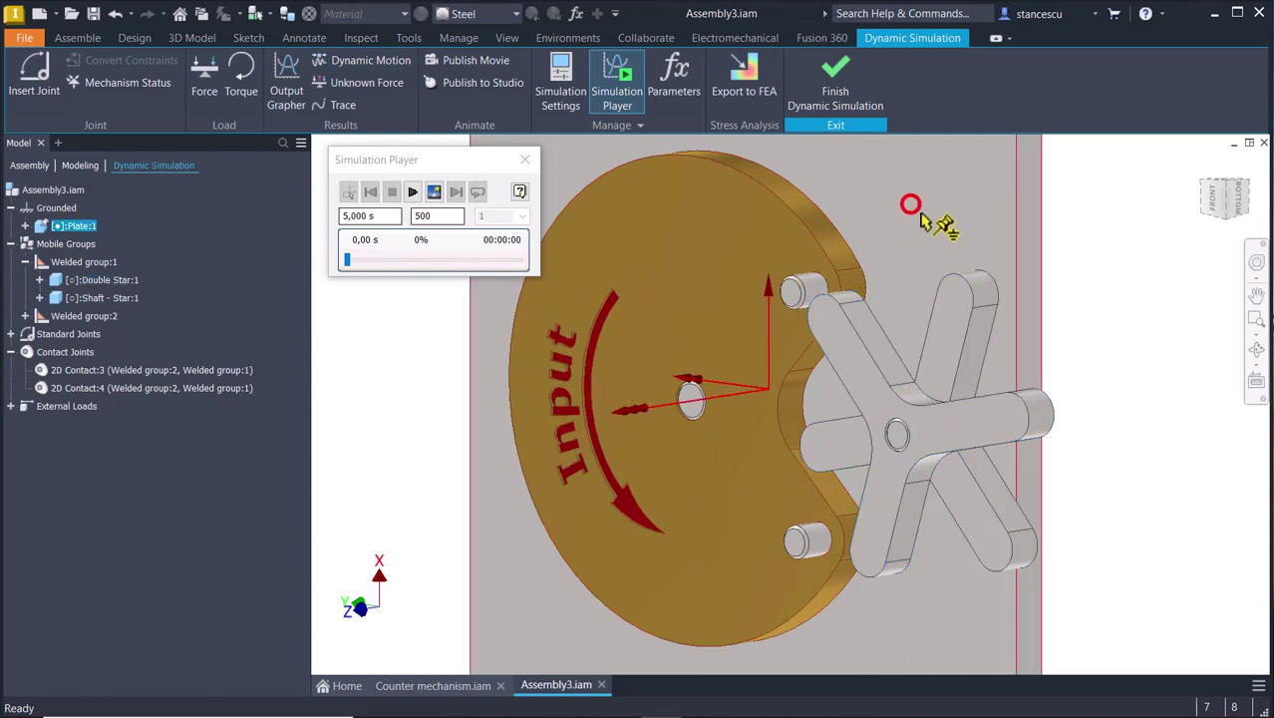
left_click(380, 367)
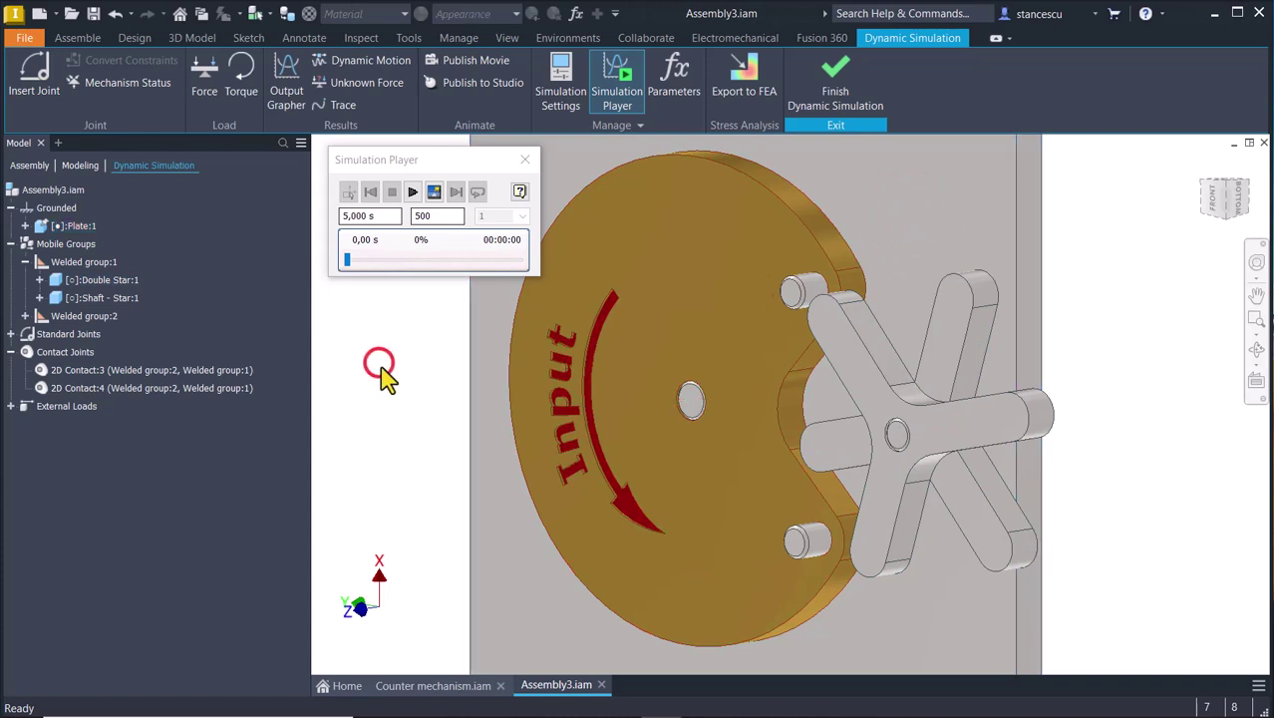
Create 2D Contact:5 between the cam pin loop and the double star's arm edge.
left_click(34, 74)
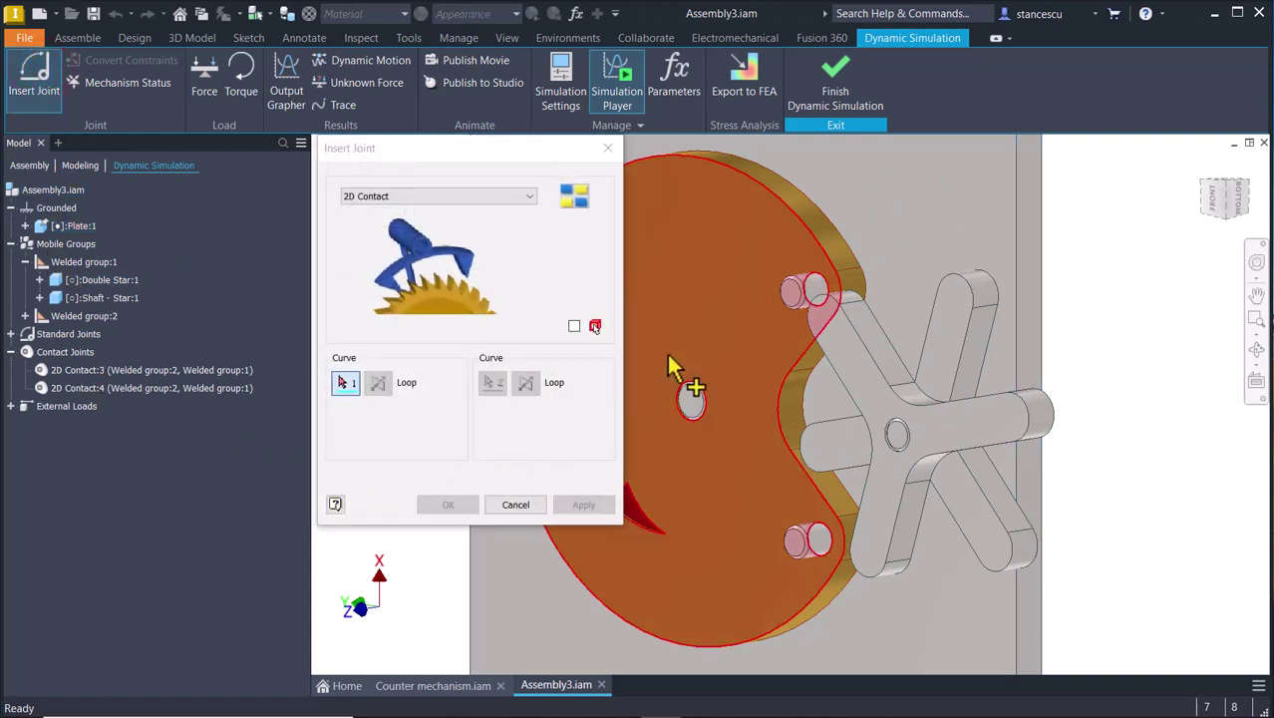
scroll(798, 271, "up", 3)
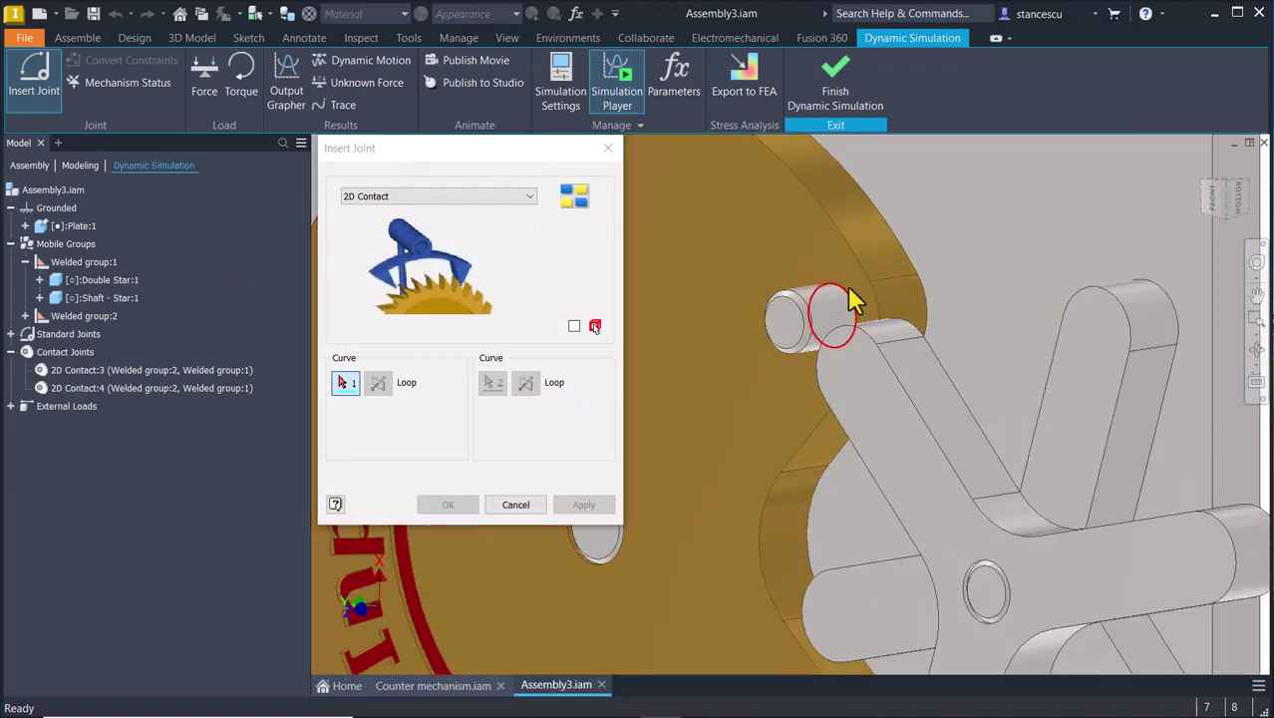
left_click(835, 297)
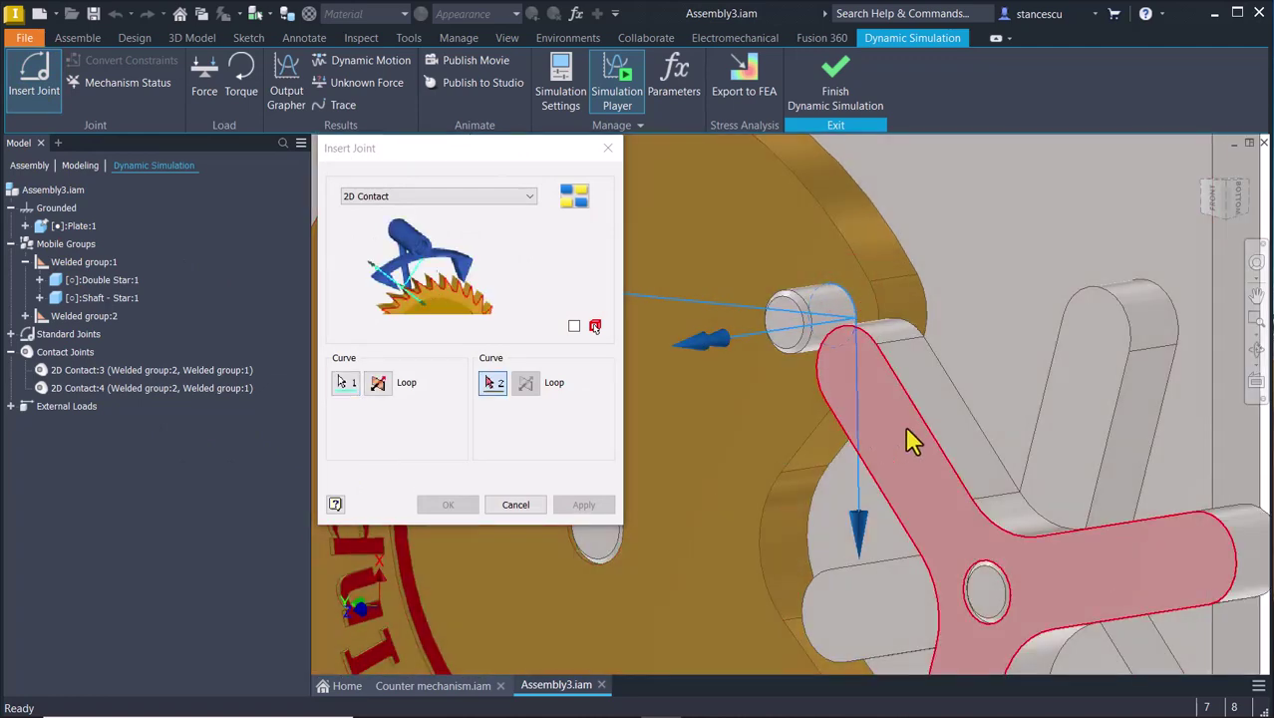
left_click(912, 440)
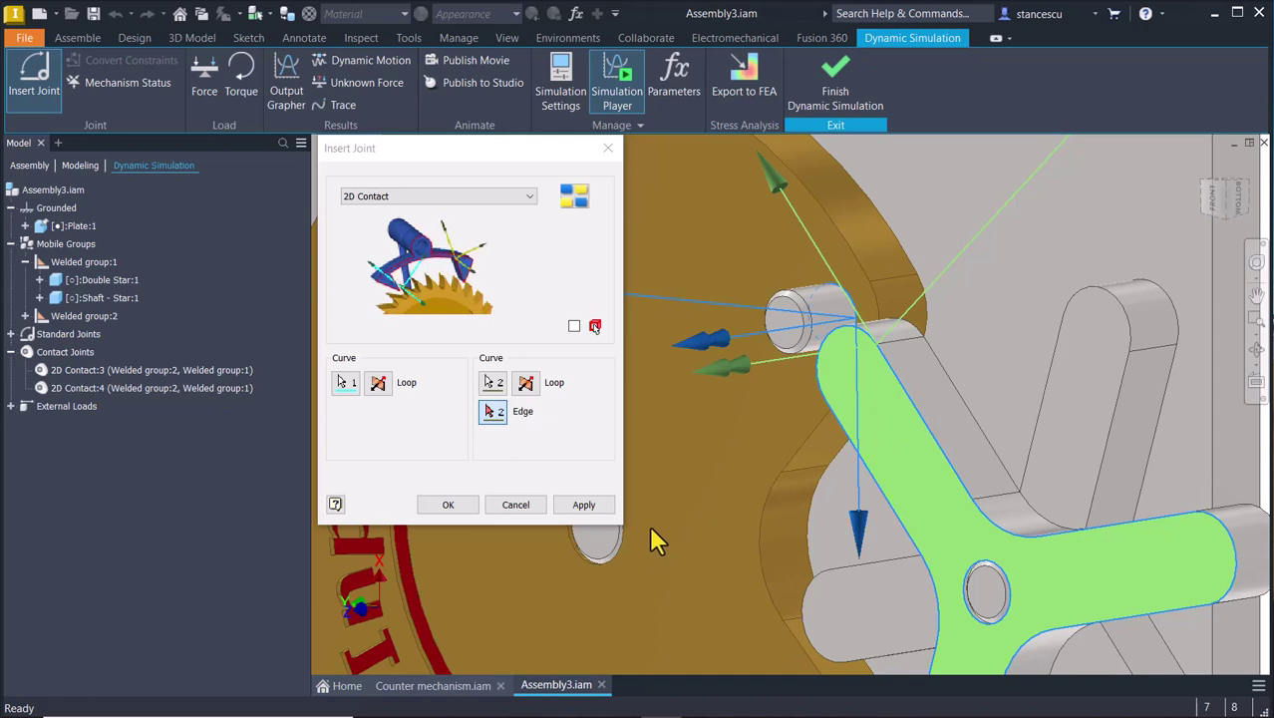
left_click(584, 505)
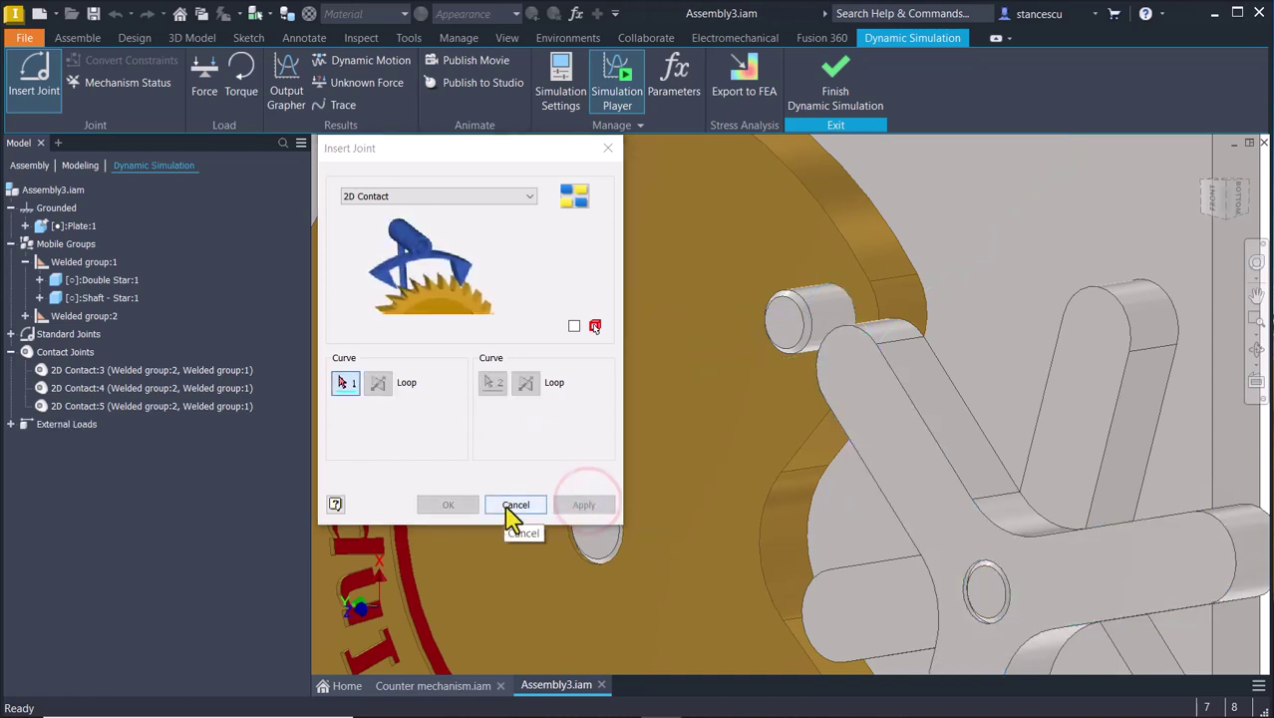
left_click(515, 505)
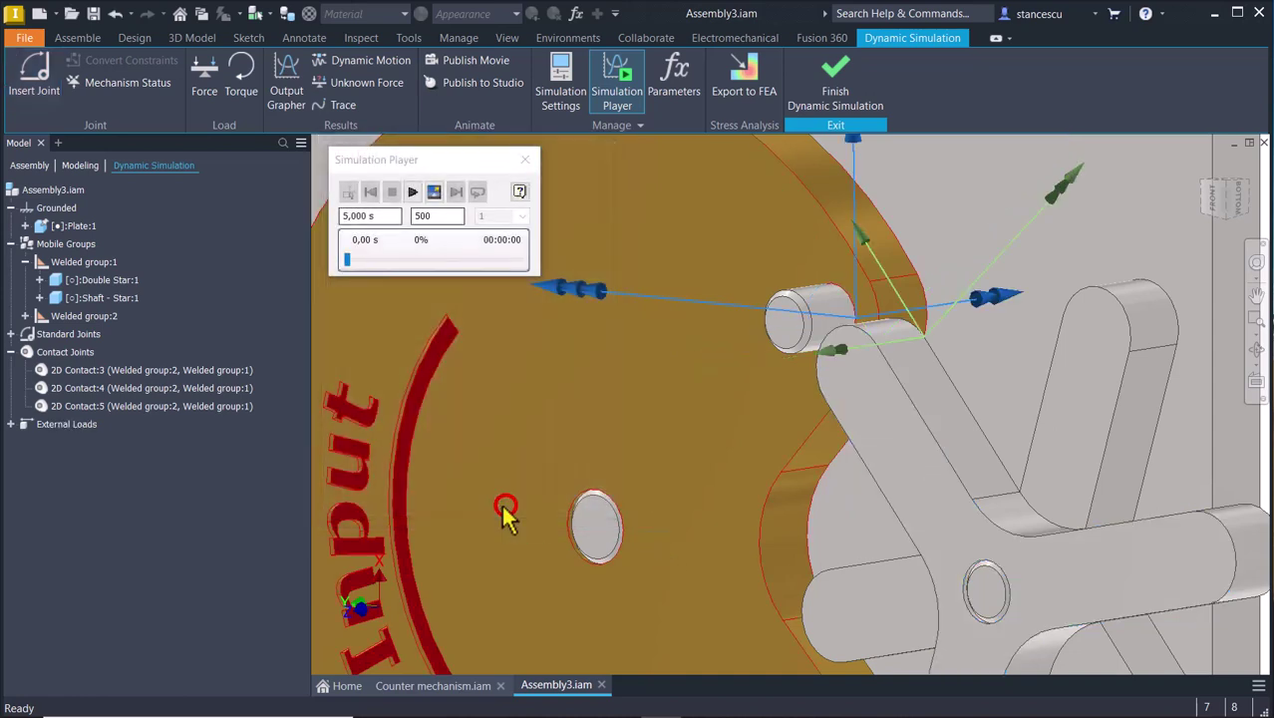
Show the mechanism from the front, zoomed in to fill the view.
left_click(48, 190)
left_click(48, 190)
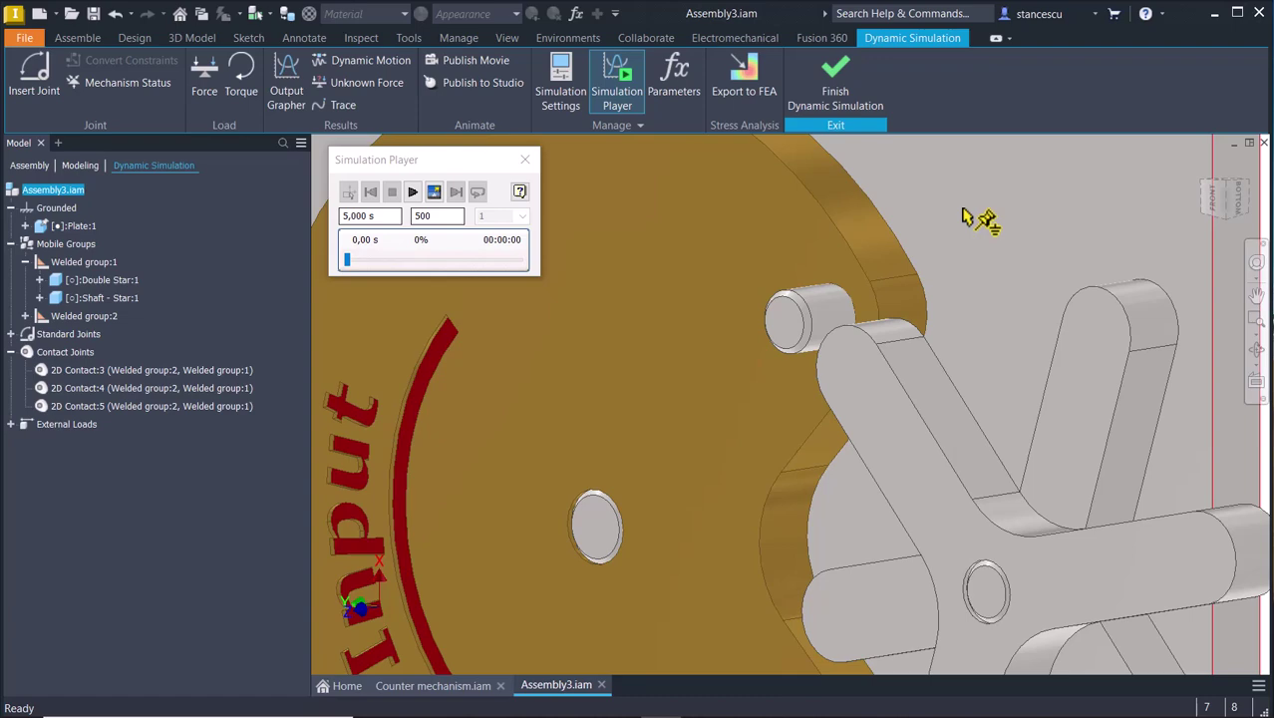
key("F6")
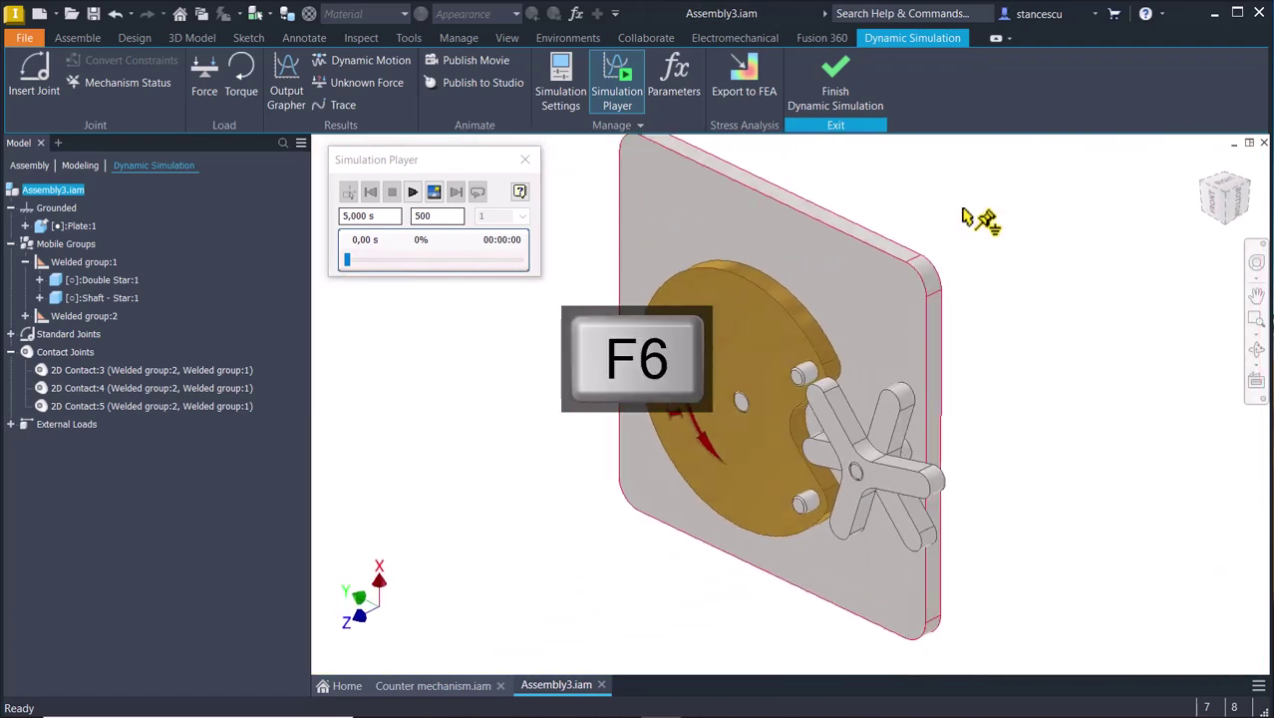
left_click(1214, 210)
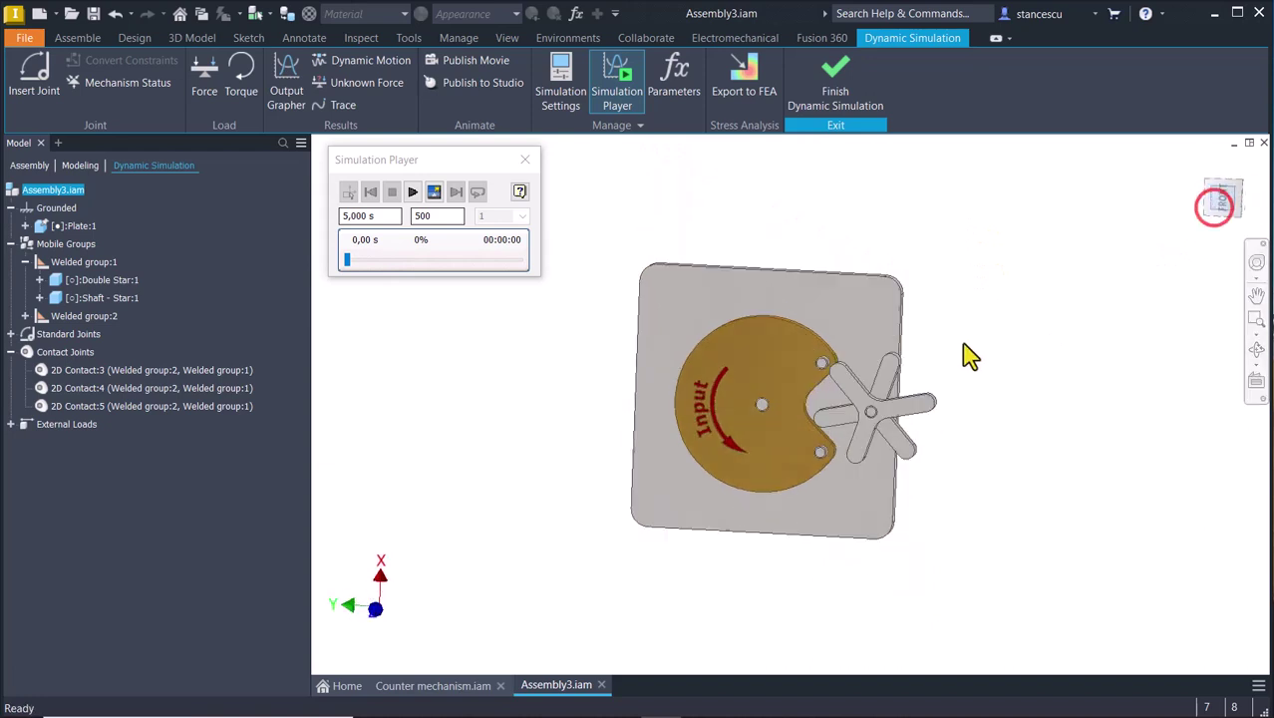
key("Num_Lock")
key("Home")
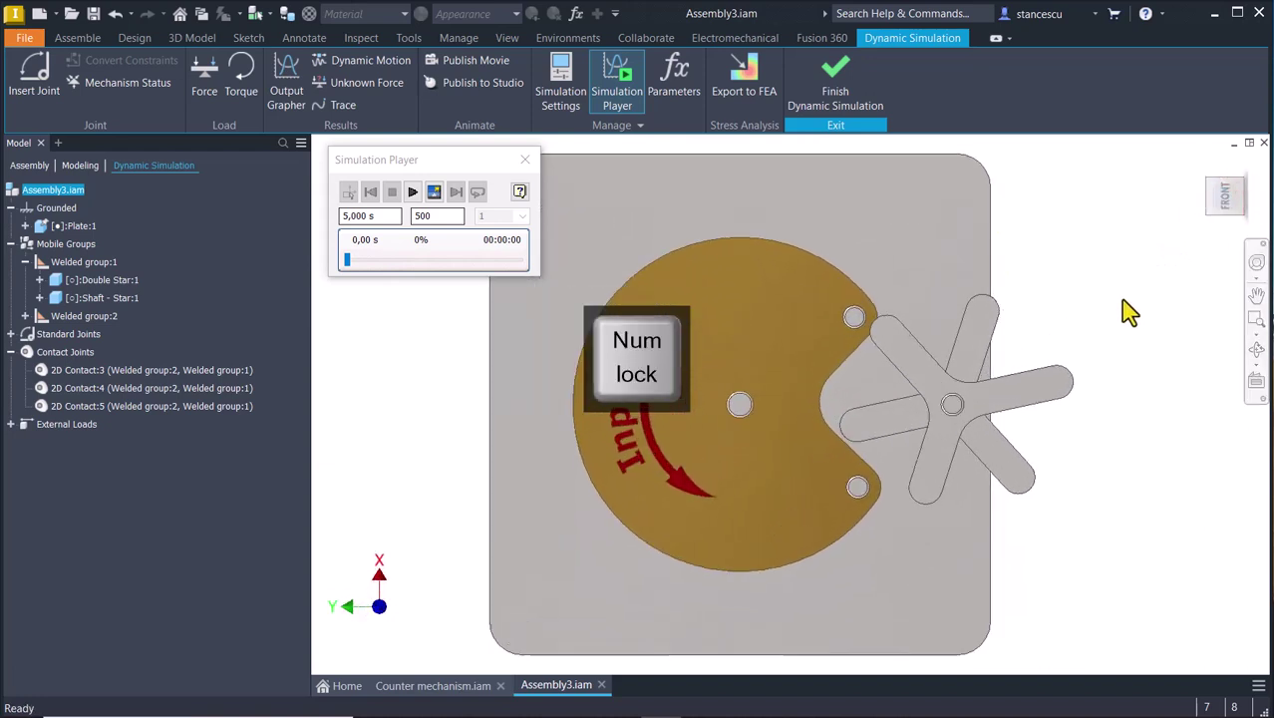
Run the simulation, dismiss the unsolvable-system error, and select 2D Contact:5.
left_click(413, 191)
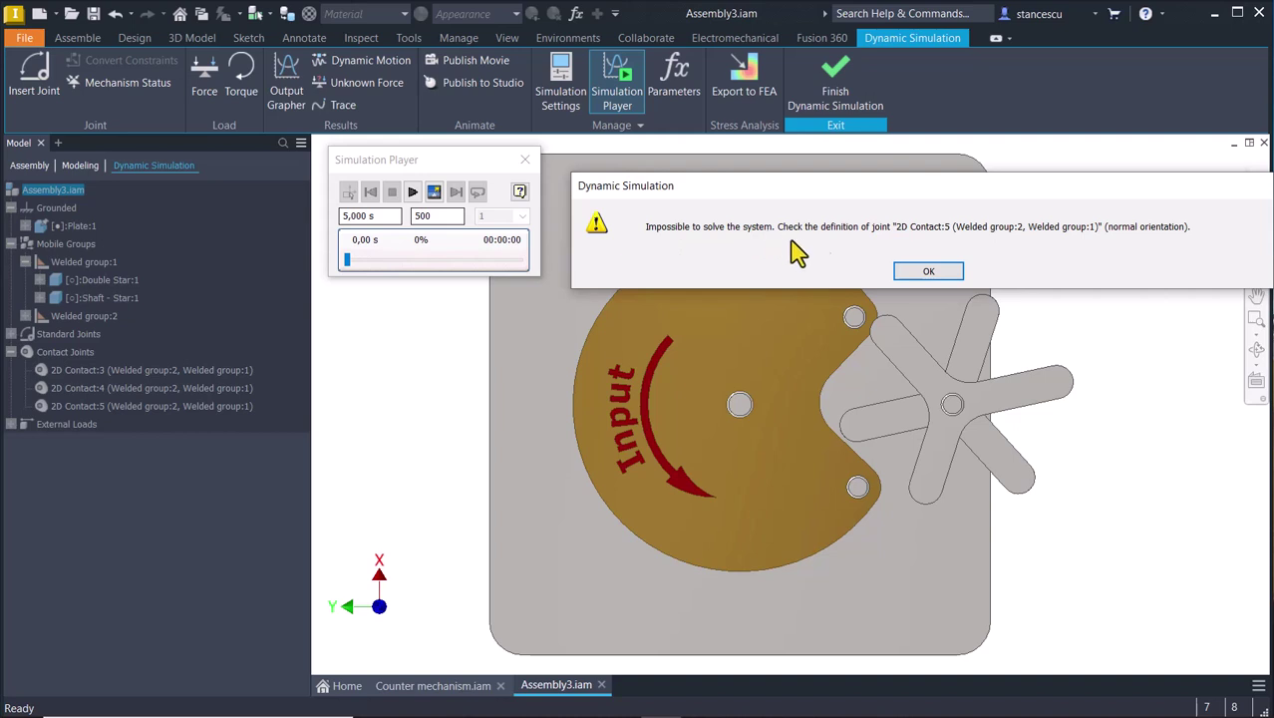
left_click(915, 271)
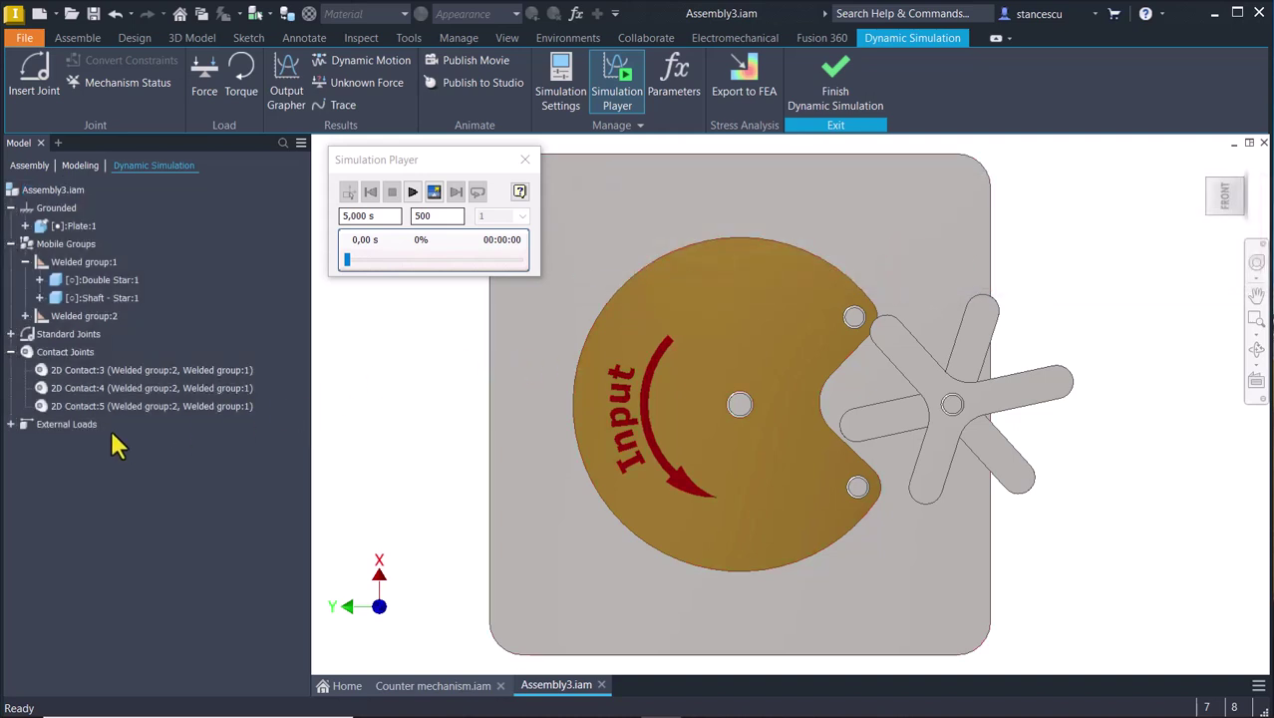
left_click(85, 407)
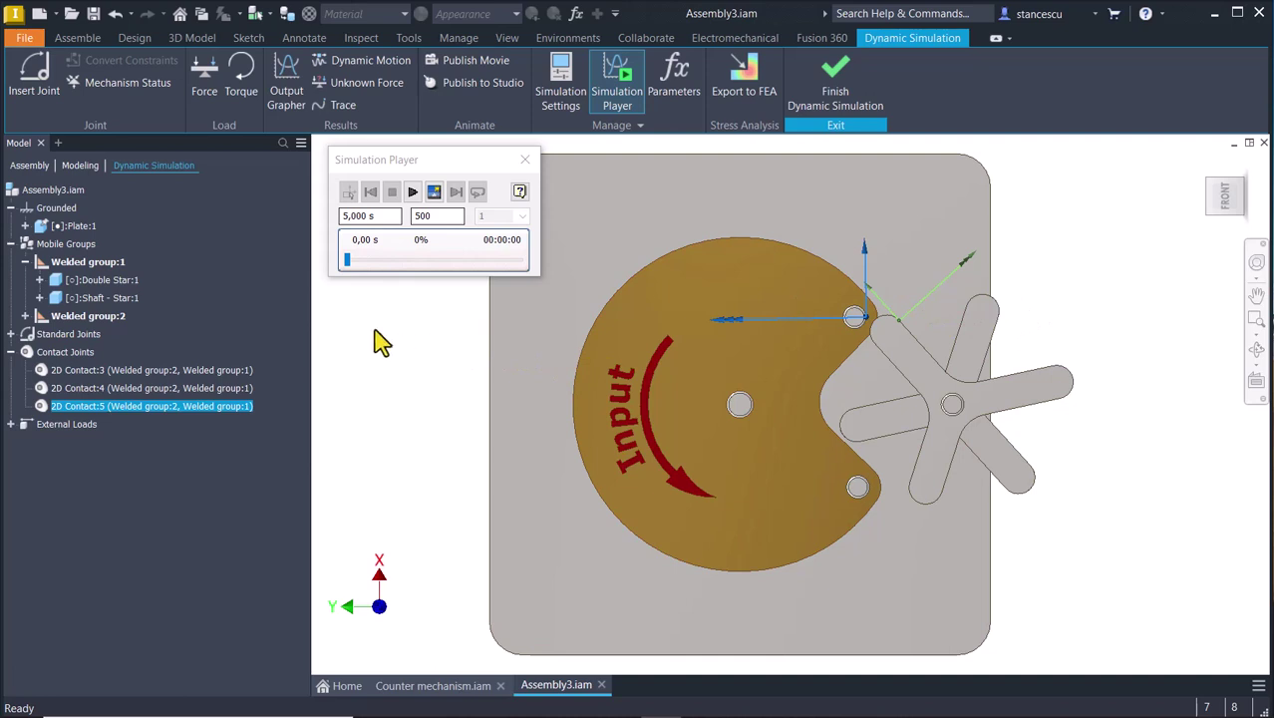
Invert the contact normal of 2D Contact:5.
double_click(50, 409)
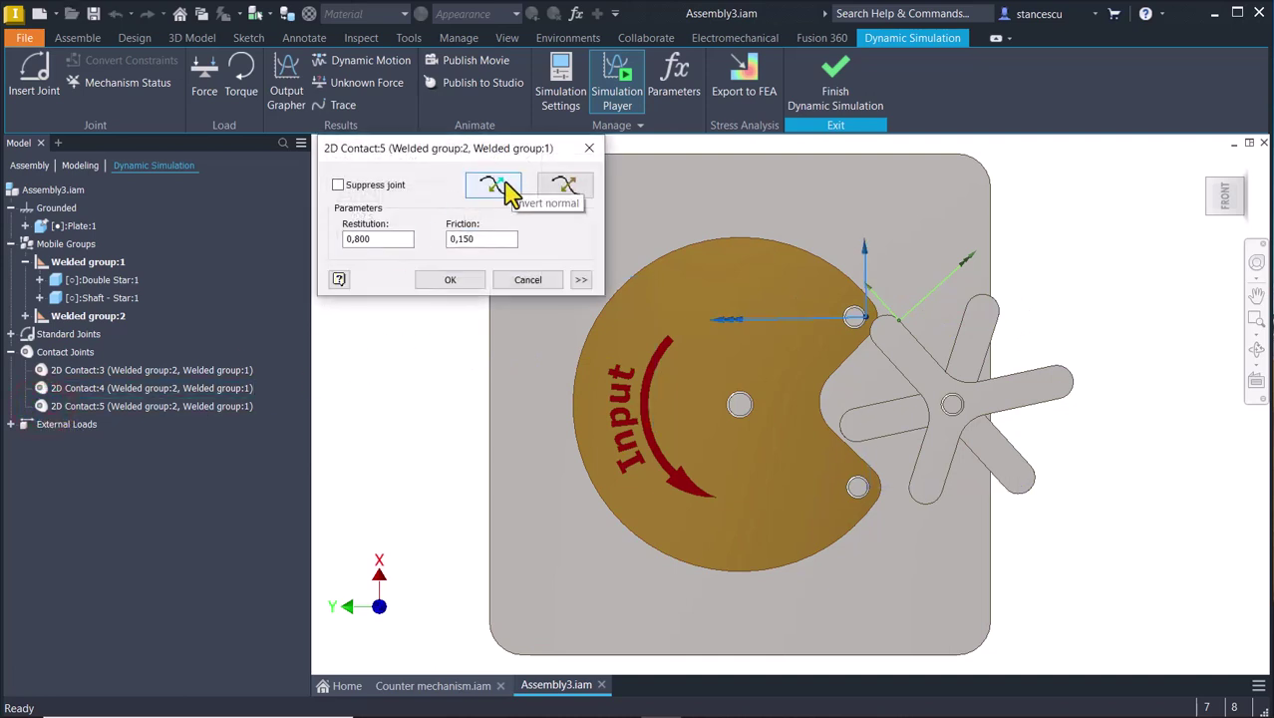
left_click(503, 182)
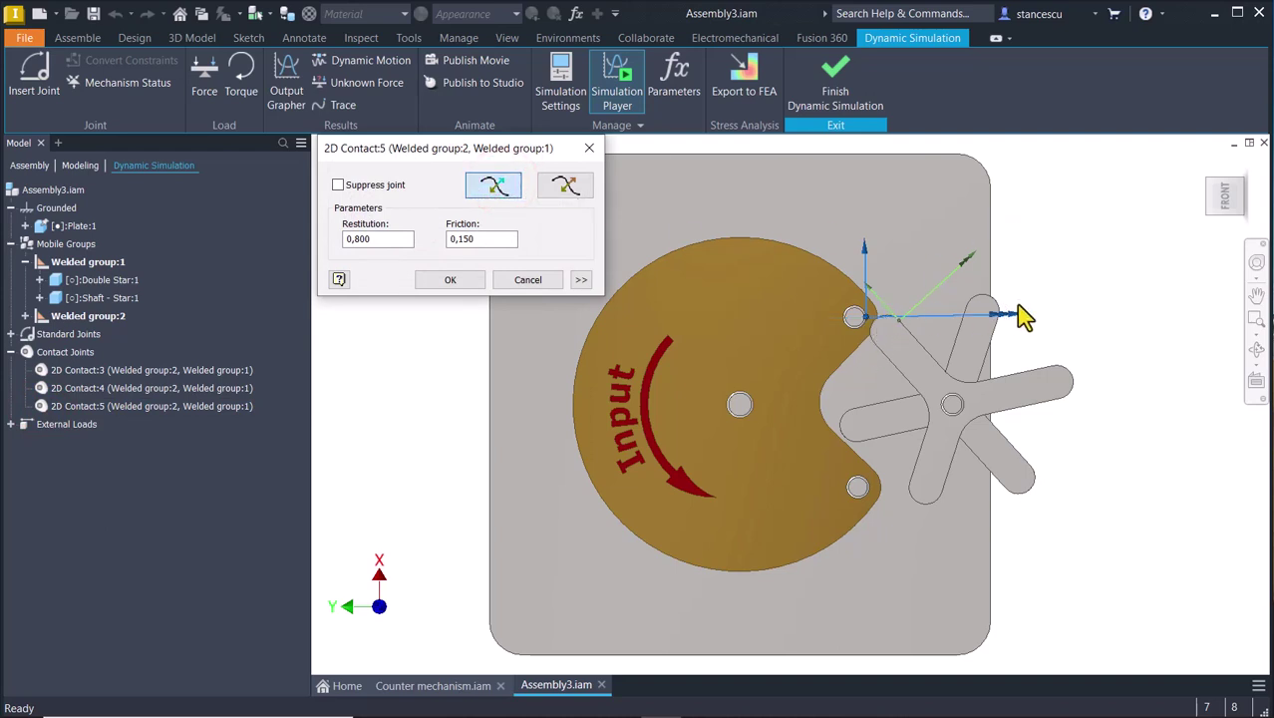
left_click(472, 283)
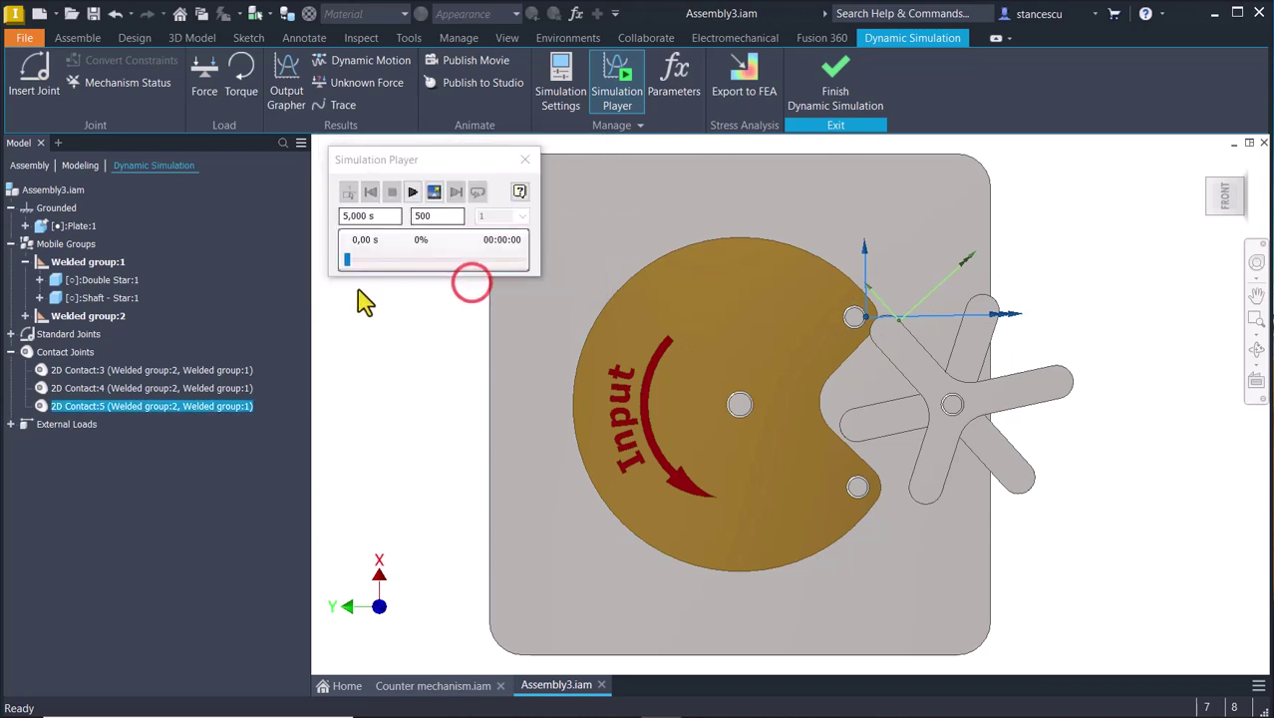
Rewind and replay the simulation, which now runs through to 5.00 s without error.
left_click(411, 191)
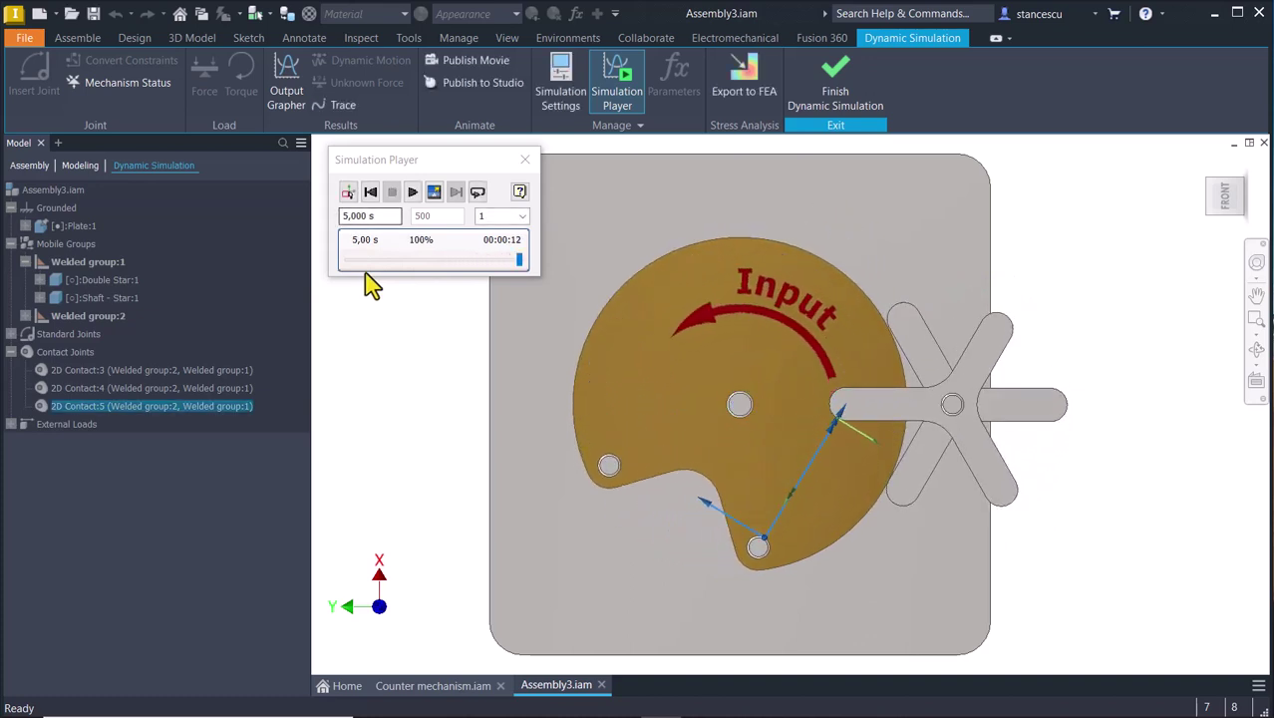
left_click(371, 194)
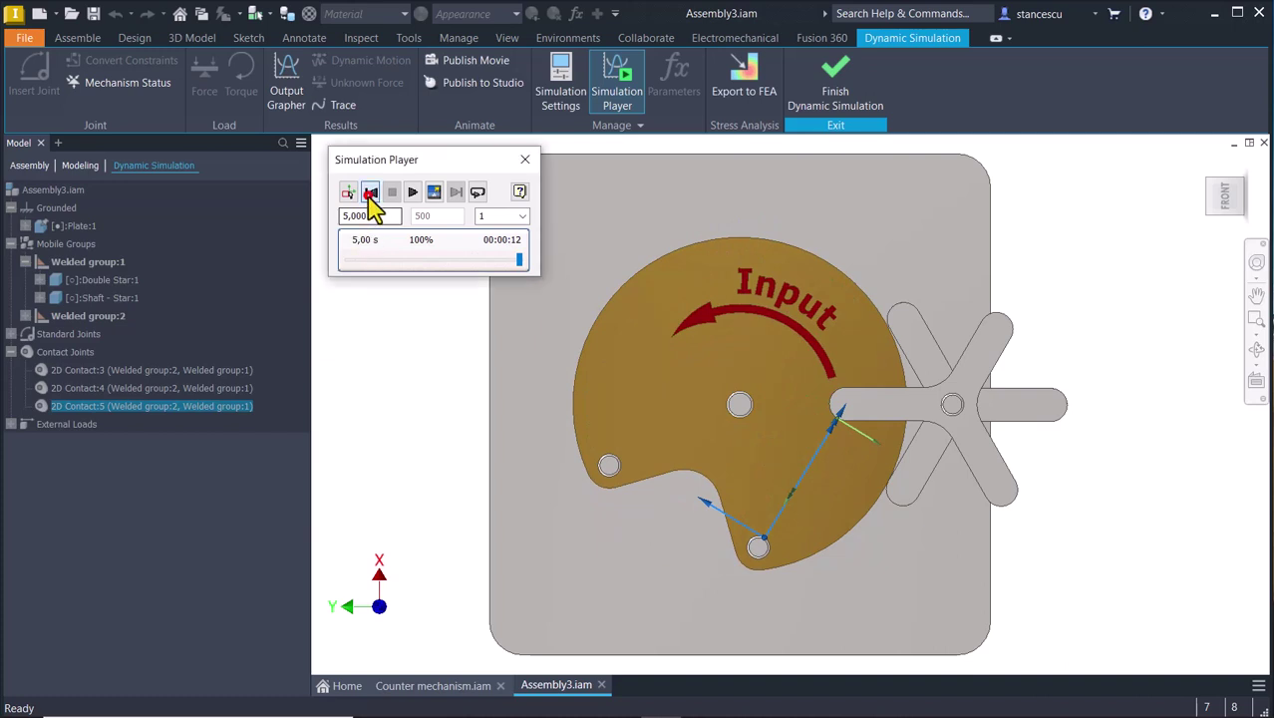
left_click(51, 190)
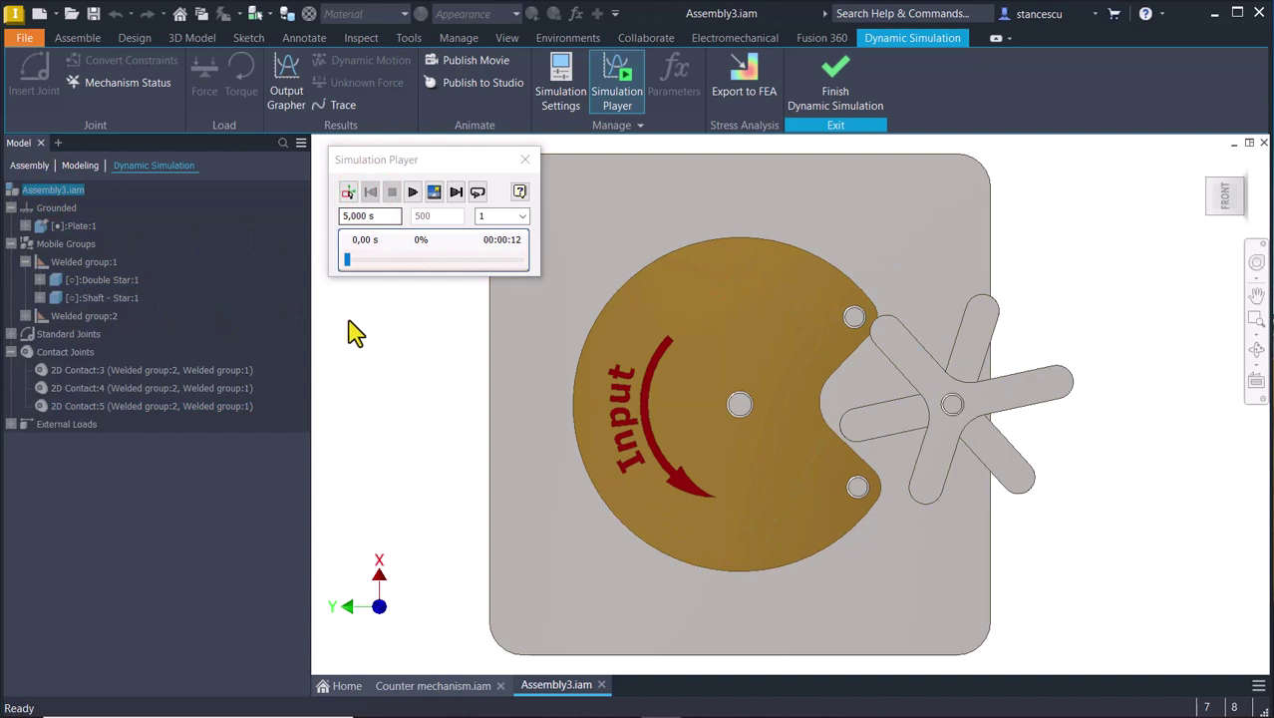
left_click(412, 192)
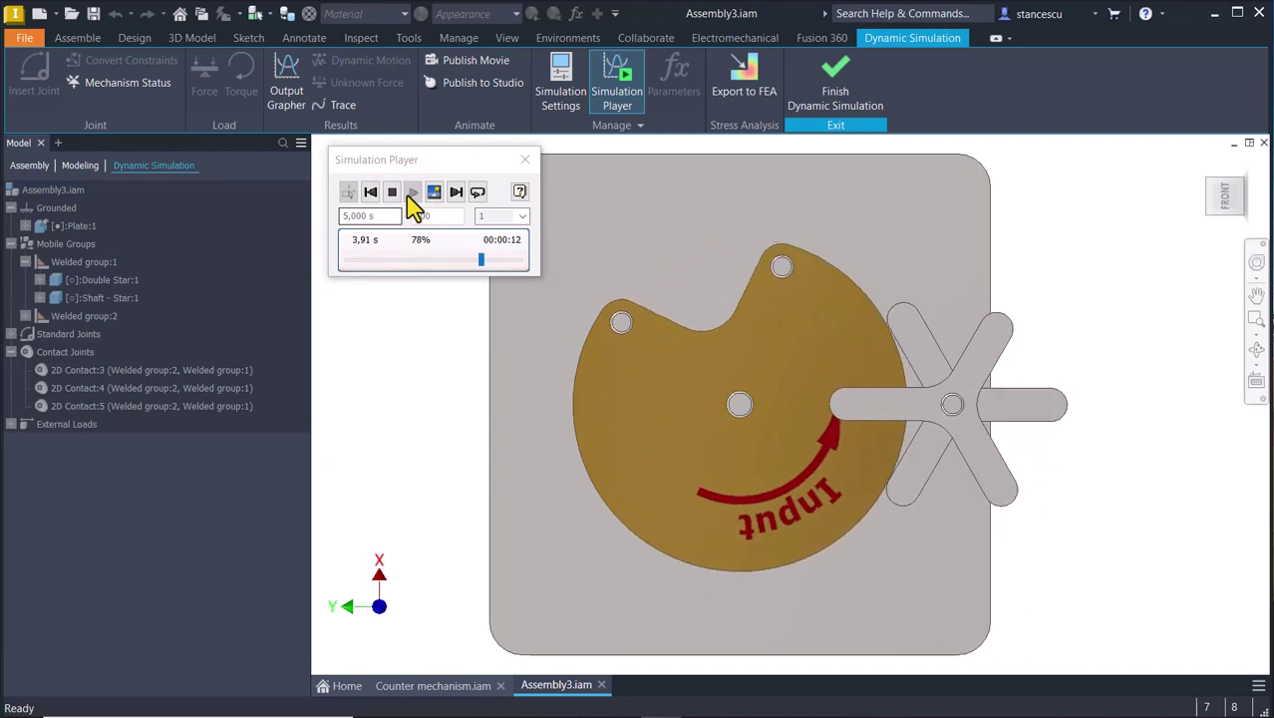
left_click(398, 321)
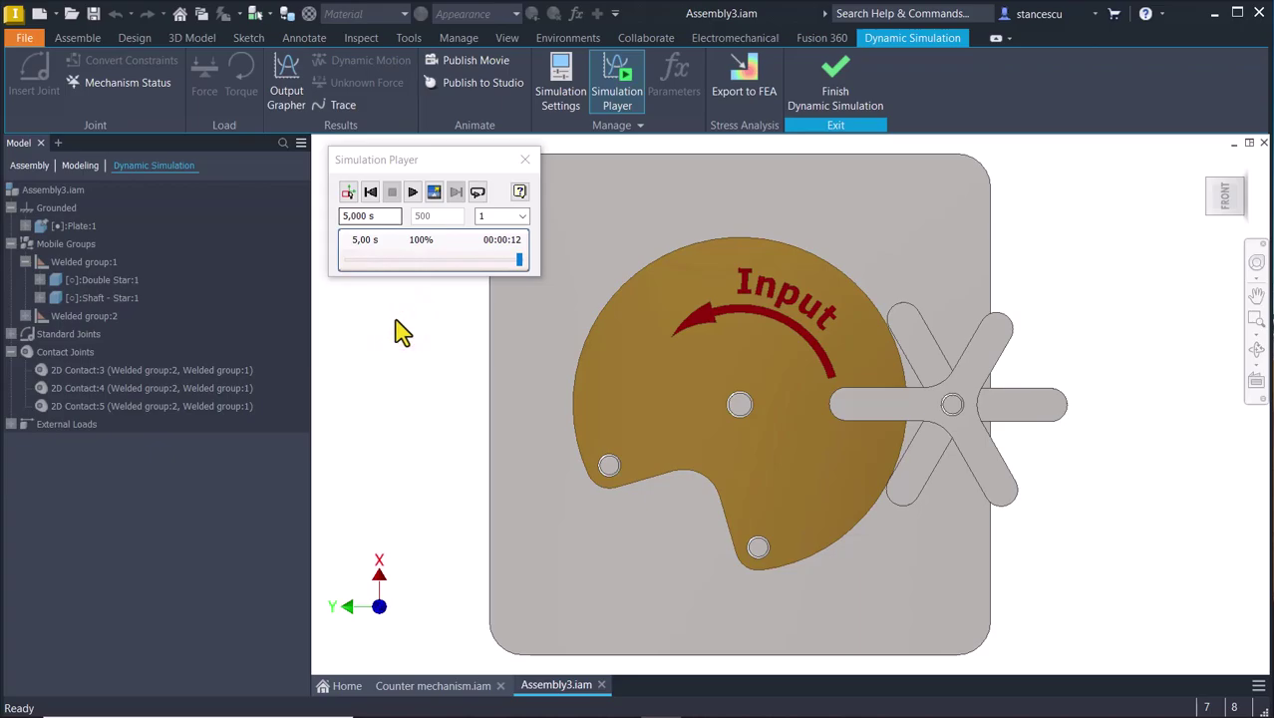